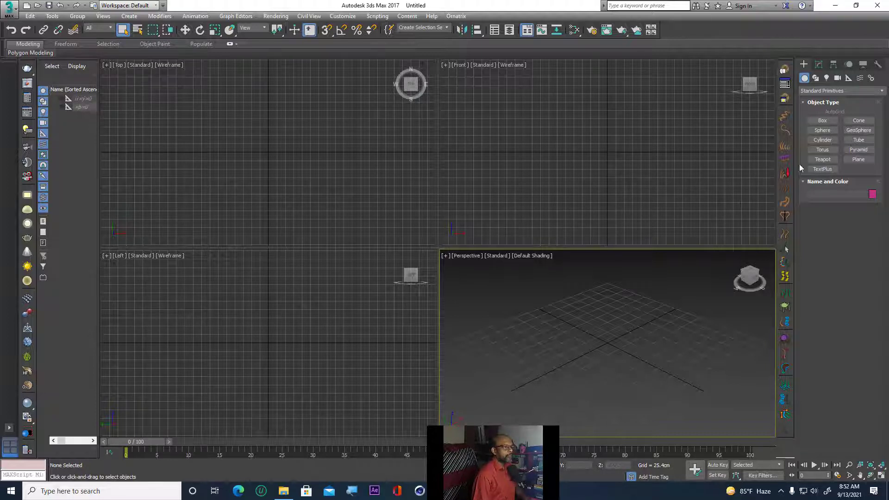
# Create a box about 63.8 cm long, 122.6 cm wide and 38.1 cm high near the grid's centre in the Perspective view.
pyautogui.click(819, 123)
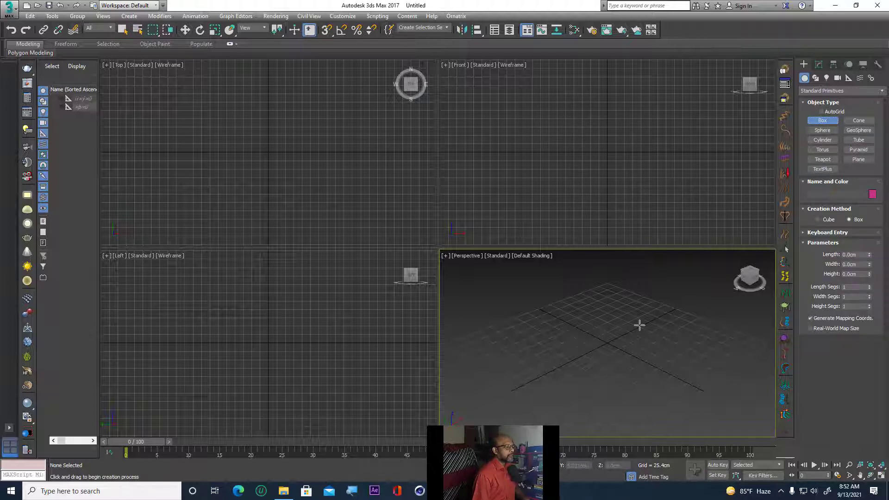
pyautogui.moveTo(630, 326); pyautogui.dragTo(599, 371)
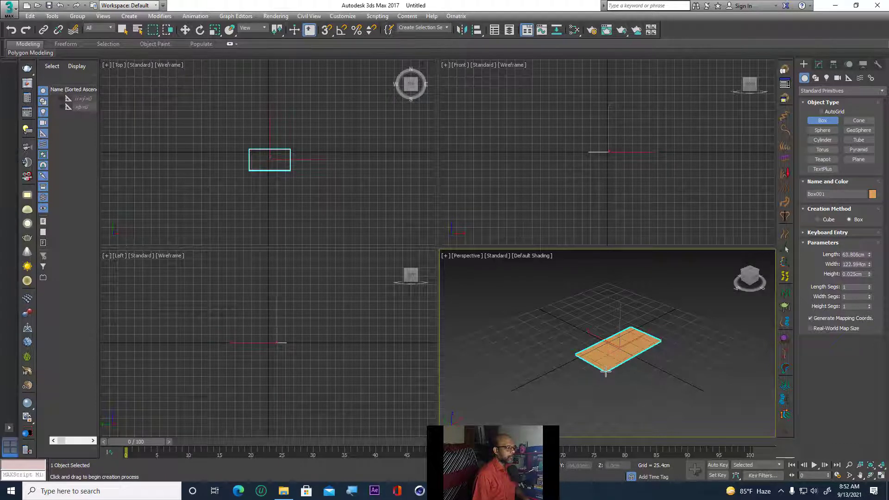
pyautogui.click(598, 352)
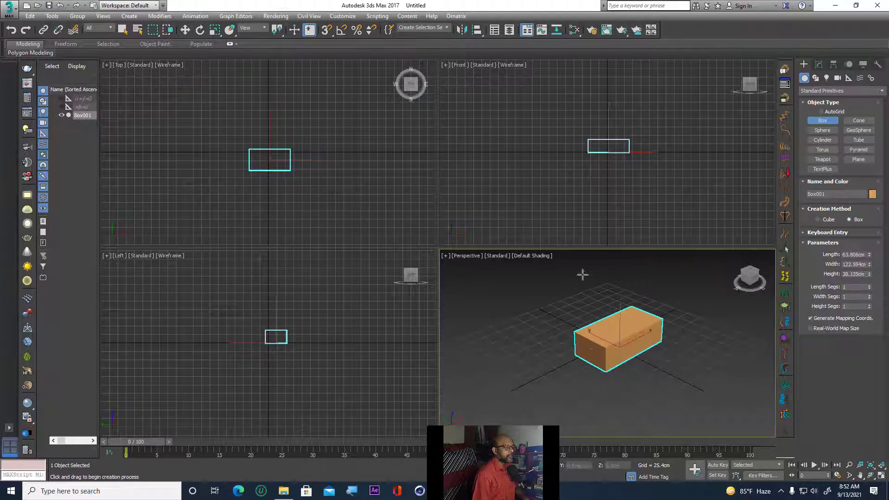
pyautogui.rightClick(612, 293)
pyautogui.click(612, 298)
pyautogui.click(618, 340)
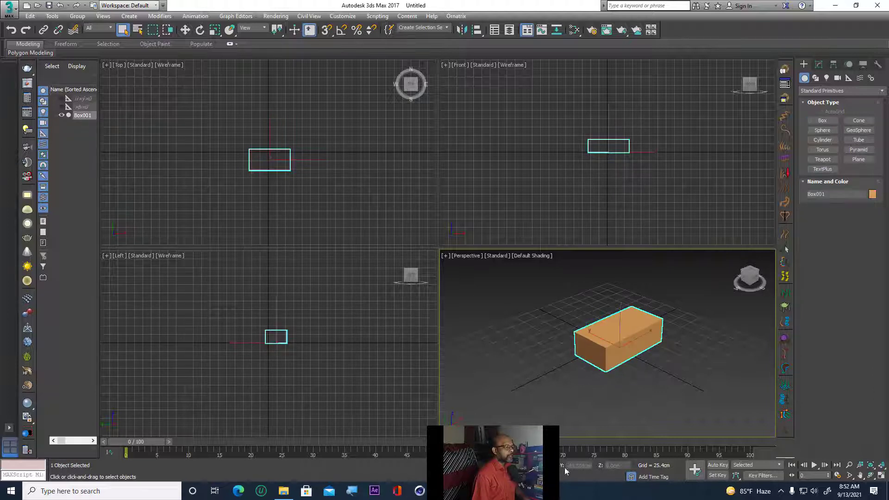
# Move the box to the world origin by setting its X and Y positions to 0.
pyautogui.click(185, 30)
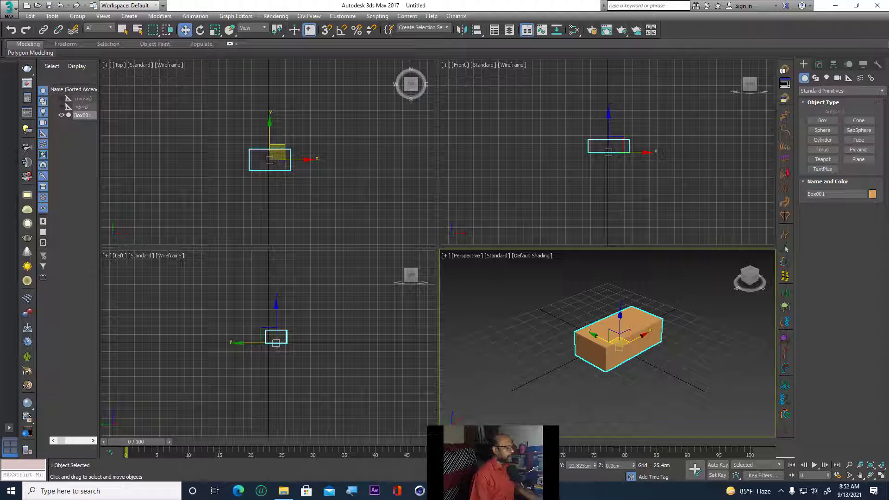
pyautogui.write('0')
pyautogui.press('Tab')
pyautogui.write('0')
pyautogui.press('Tab')
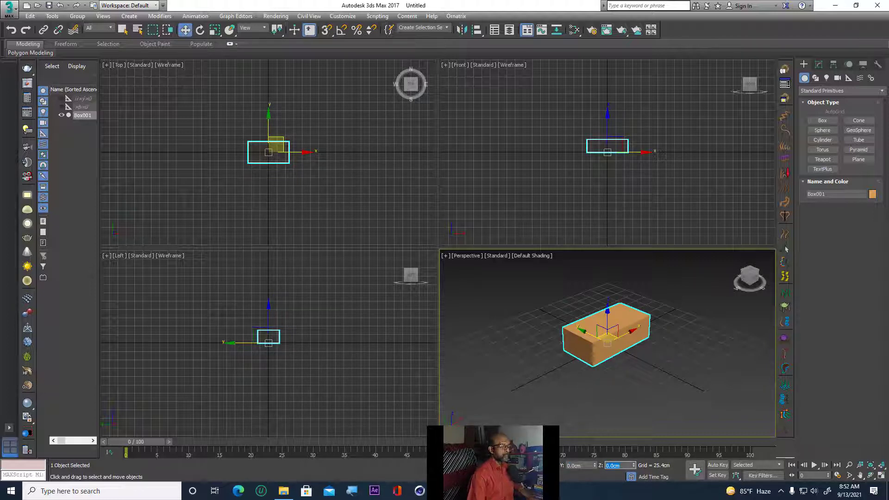
pyautogui.click(649, 180)
pyautogui.click(604, 342)
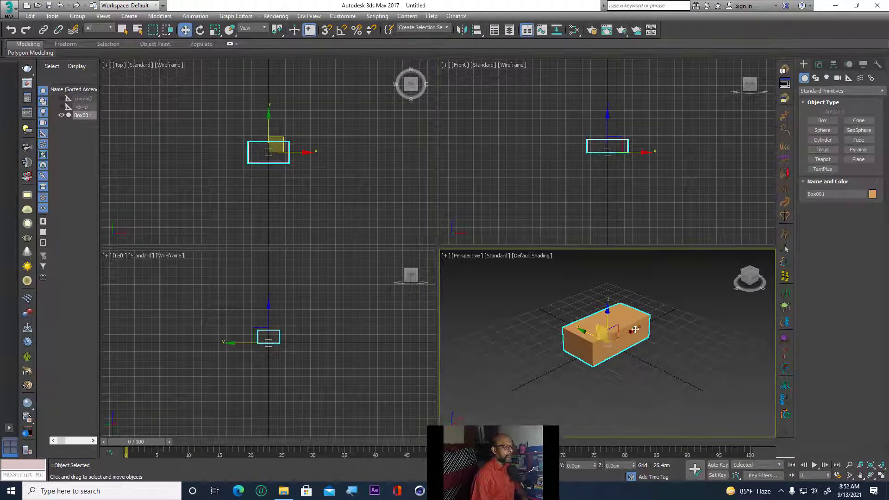
# Convert the box to an Editable Poly and expand its sub-object levels.
pyautogui.scroll(5, 605, 148)
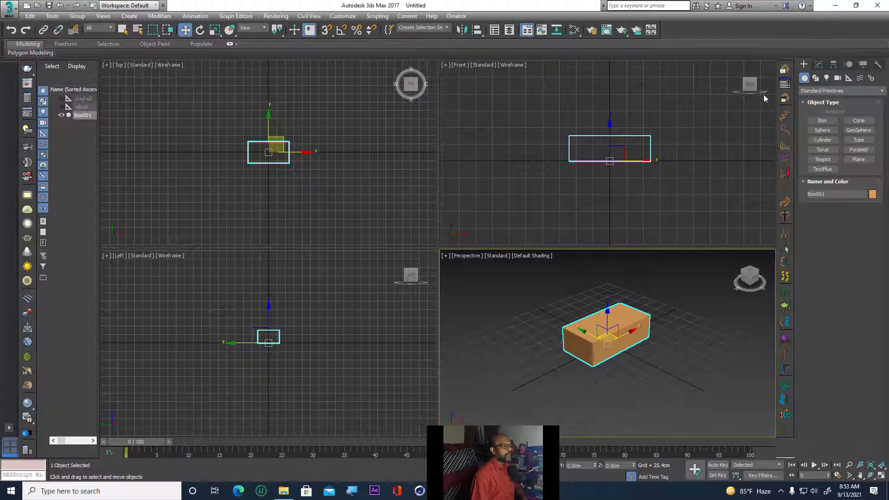
pyautogui.click(818, 65)
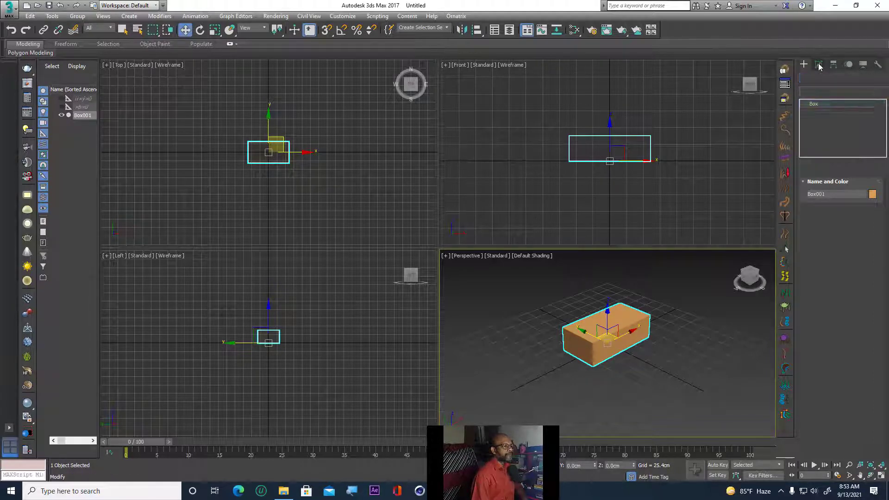
pyautogui.rightClick(817, 105)
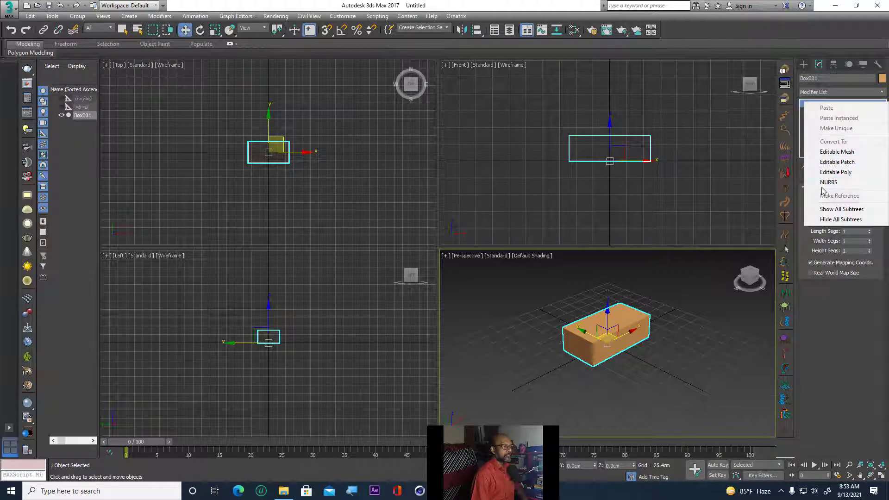
pyautogui.click(838, 172)
pyautogui.click(804, 103)
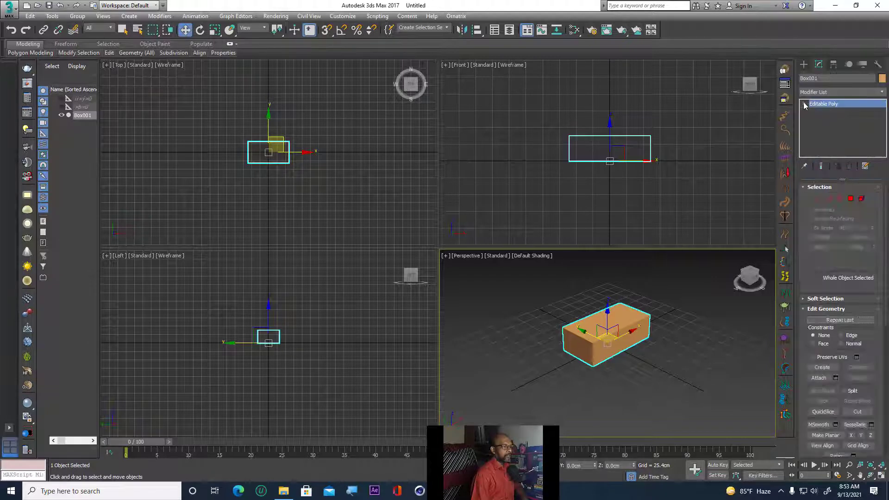
pyautogui.click(808, 112)
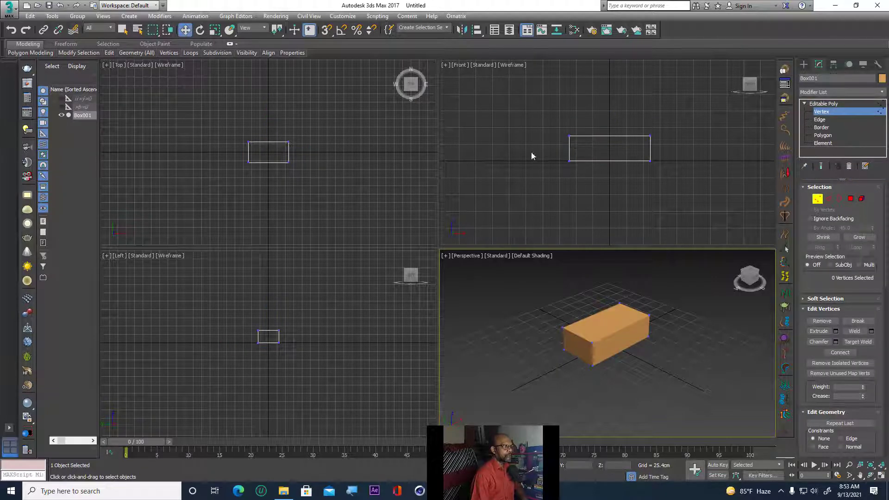
pyautogui.click(821, 105)
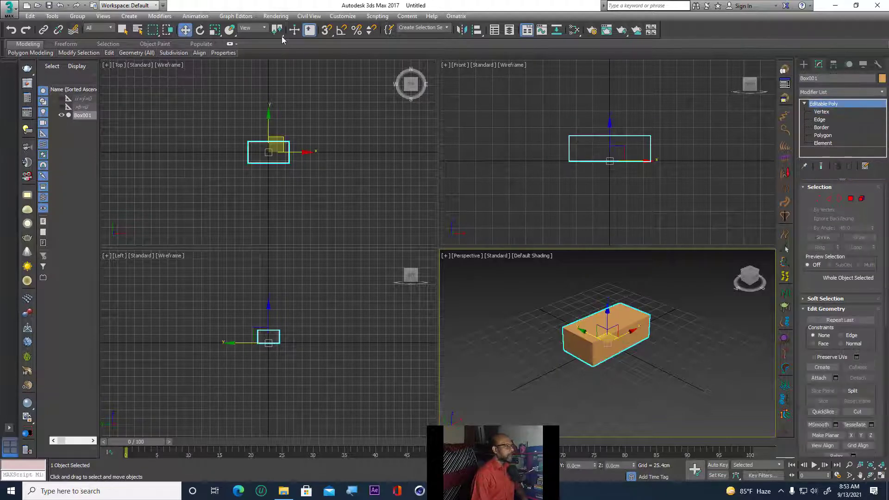
# Add two vertical edge loops near the box's ends with Swift Loop, with edged faces shown in the Perspective view.
pyautogui.moveTo(110, 53)
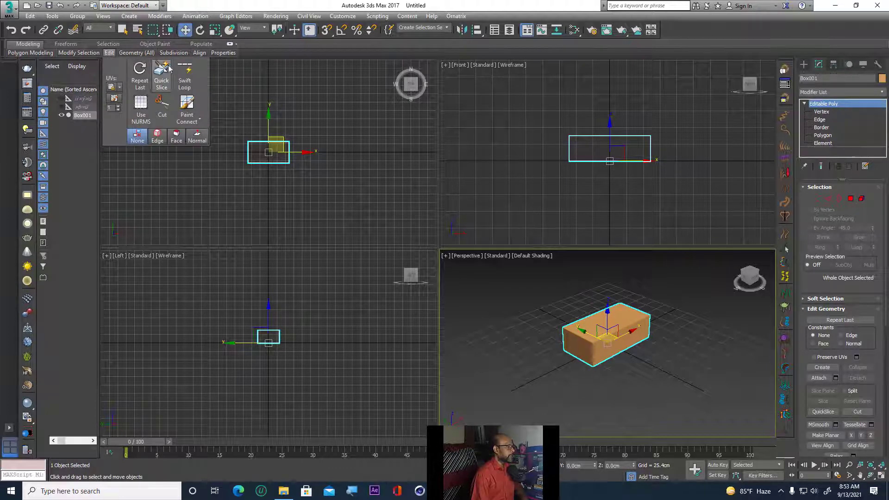
pyautogui.click(188, 79)
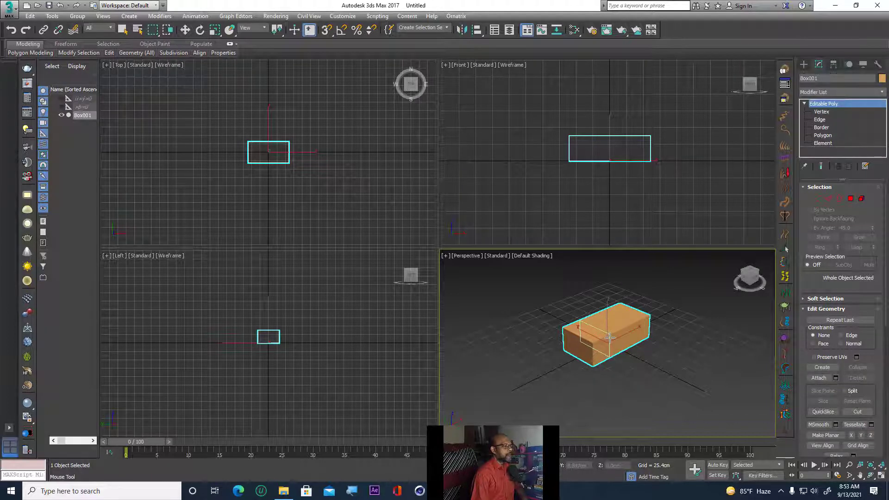
pyautogui.click(609, 338)
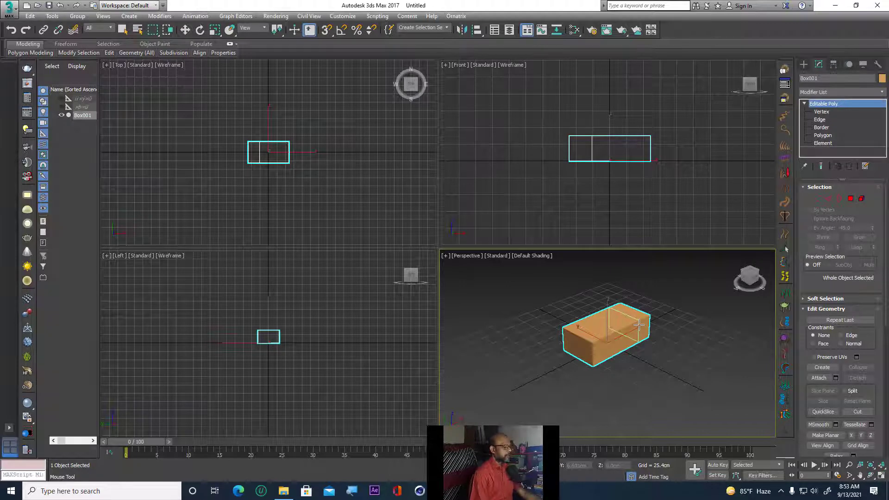
pyautogui.press('F4')
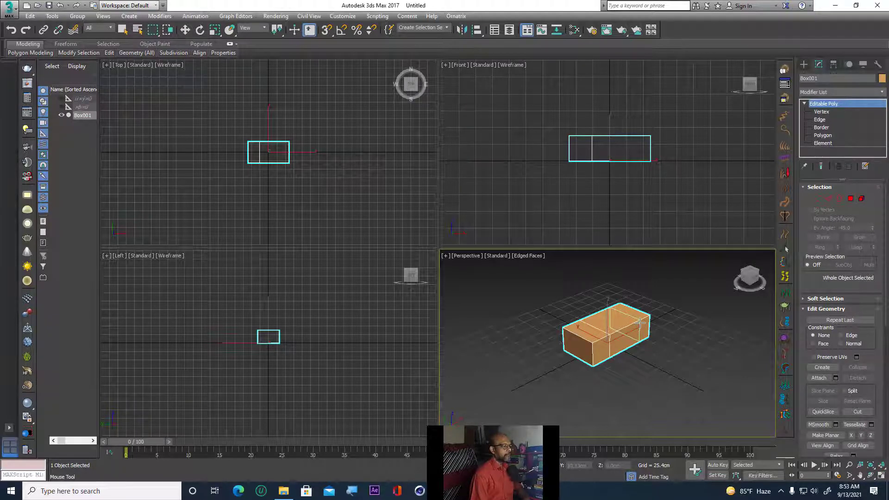
pyautogui.click(639, 322)
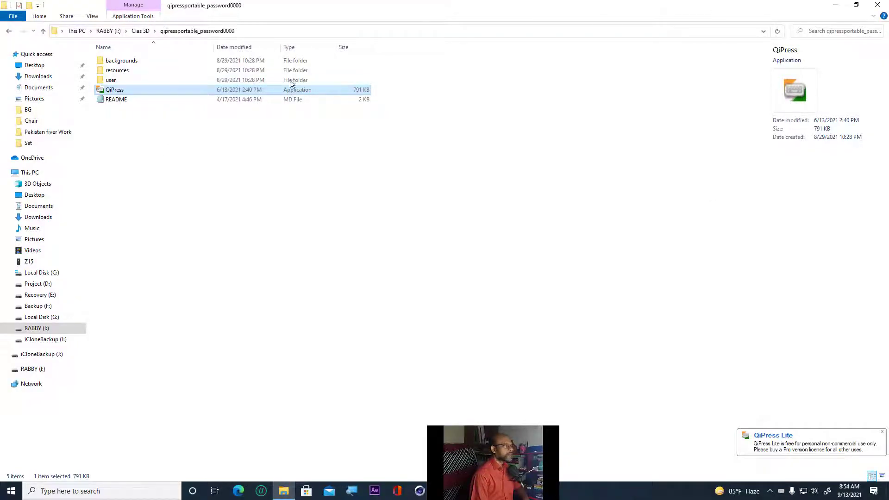
# Minimize the QiPress folder window, open QiPress's On-Screen Keyboard and place it clear of the modelling area.
pyautogui.click(837, 5)
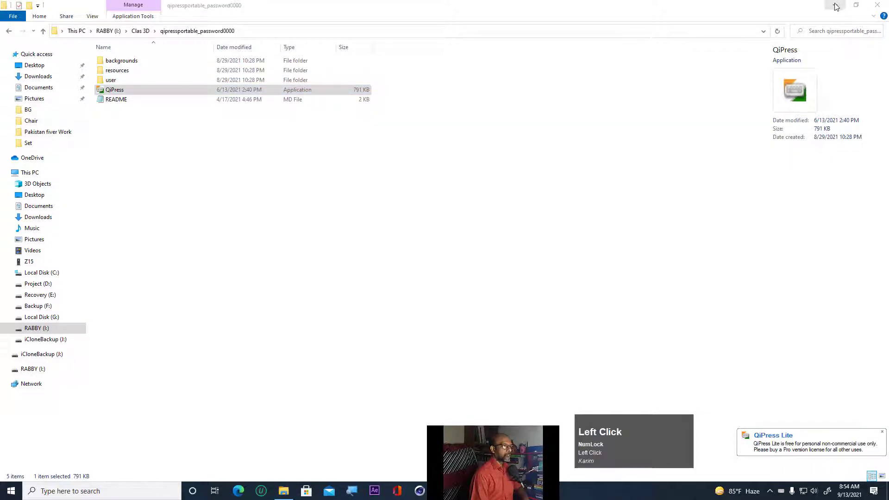
pyautogui.click(837, 6)
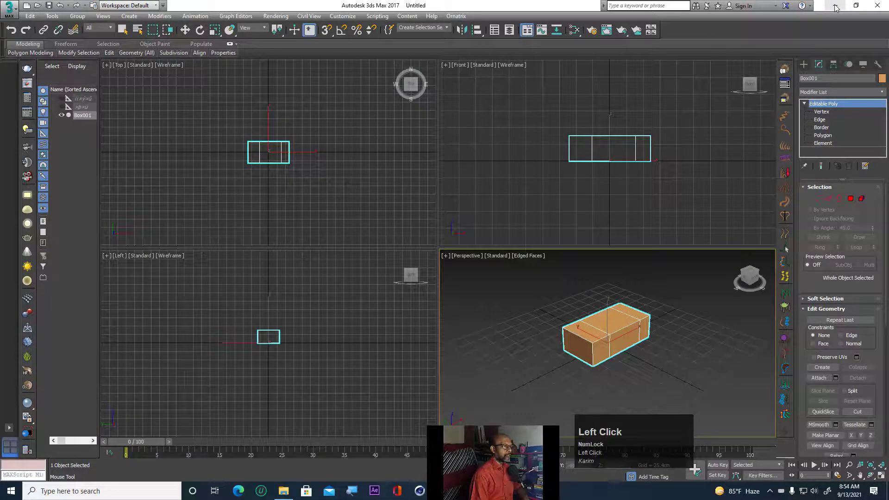
pyautogui.click(766, 492)
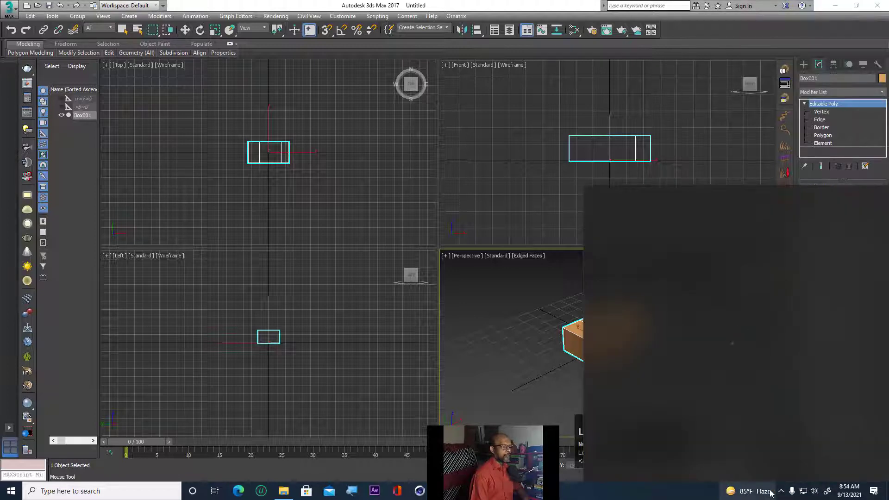
pyautogui.click(537, 388)
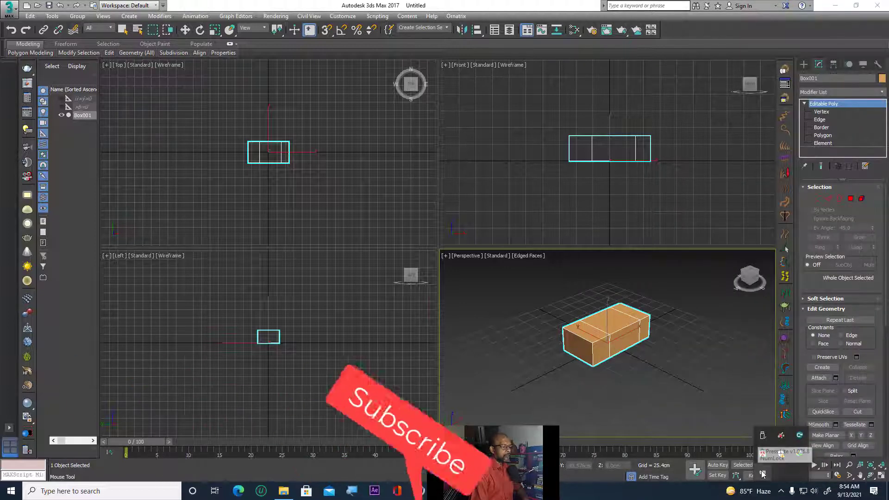
pyautogui.click(764, 471)
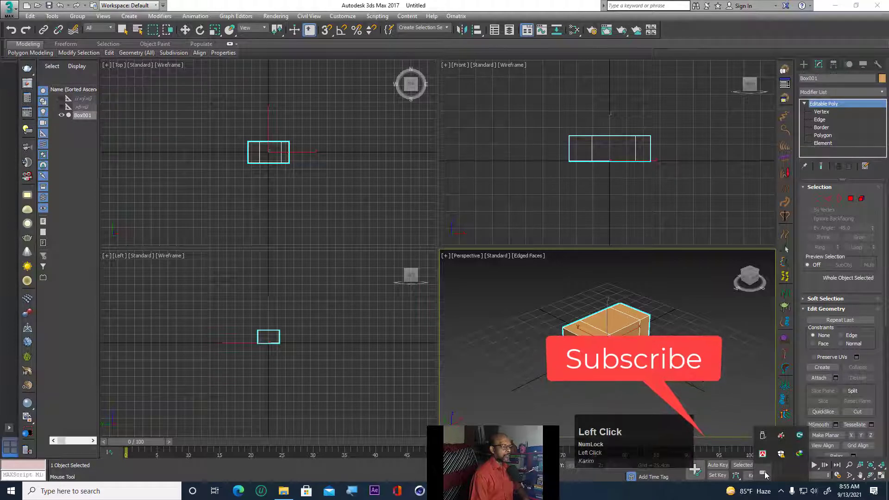
pyautogui.rightClick(764, 473)
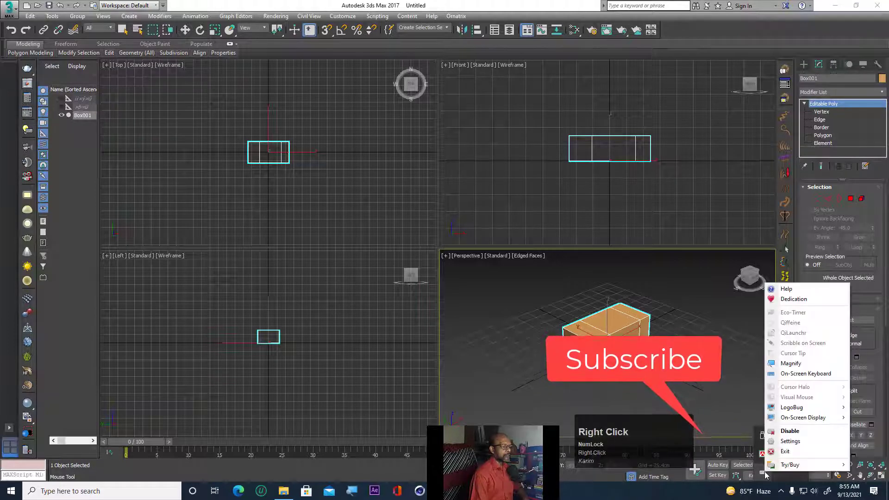
pyautogui.click(806, 375)
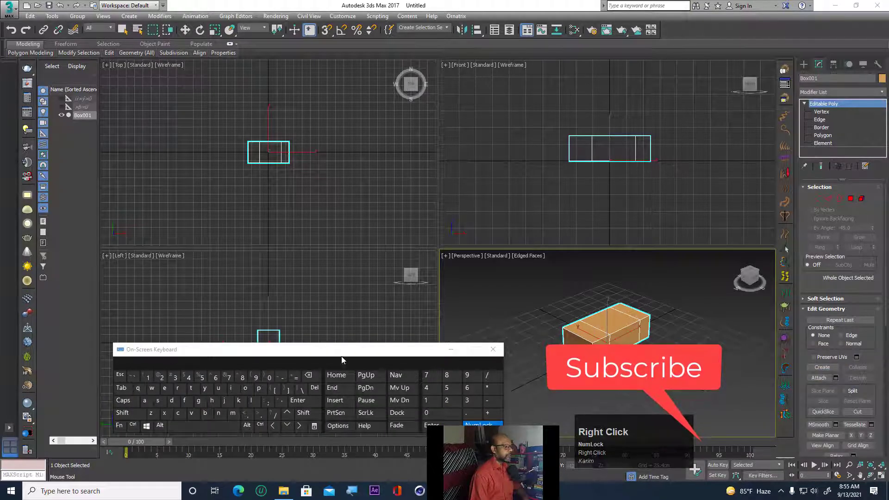
pyautogui.moveTo(347, 353); pyautogui.dragTo(411, 401)
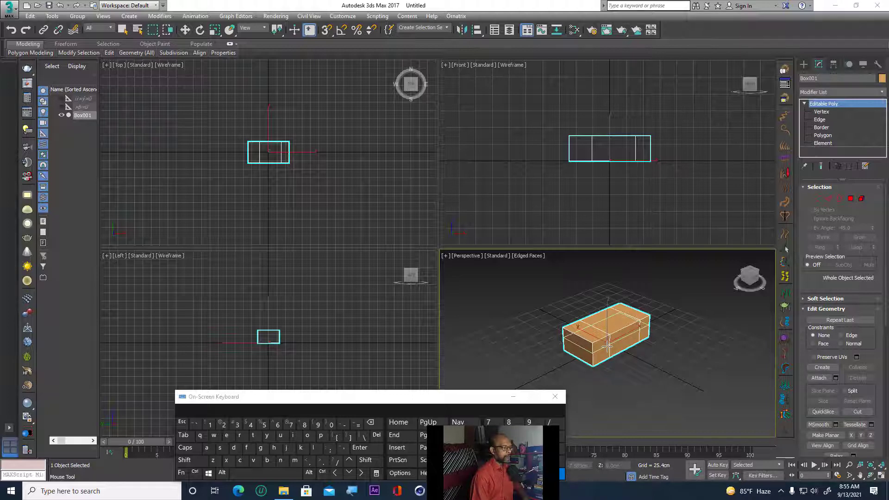
# Add a horizontal edge loop around the box near mid-height, and switch to vertex editing with no vertices selected.
pyautogui.click(608, 345)
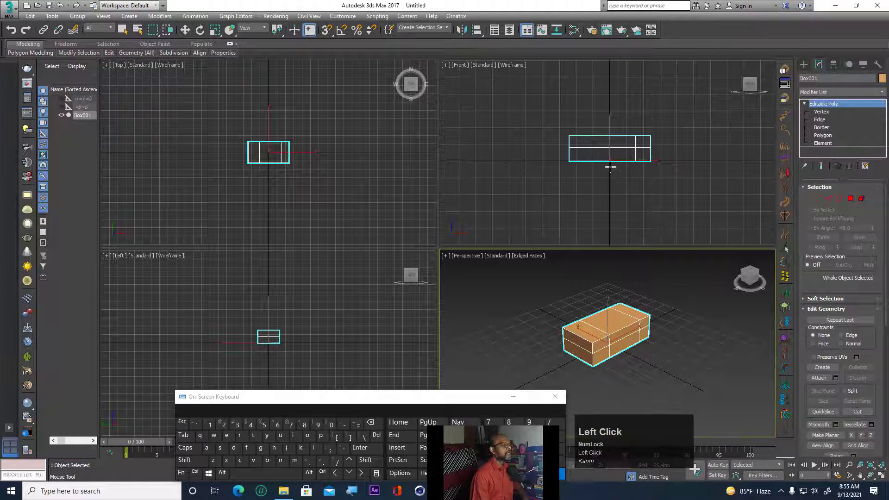
pyautogui.scroll(3, 610, 168)
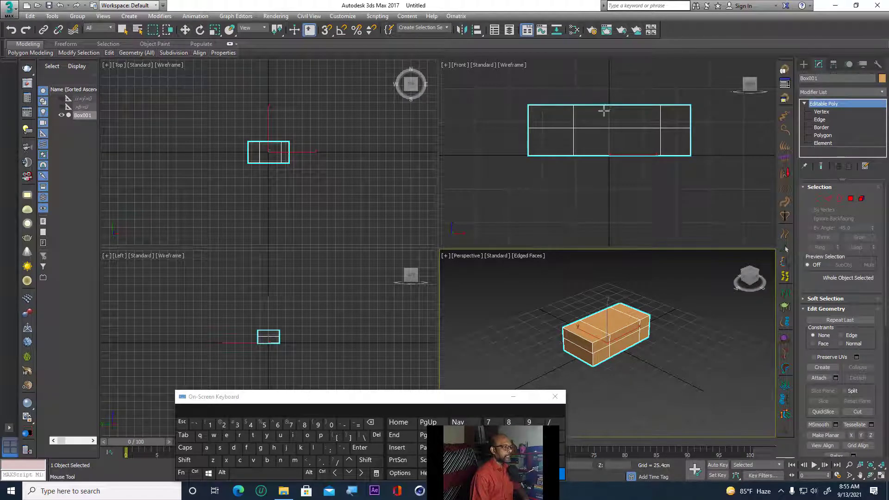
pyautogui.click(822, 112)
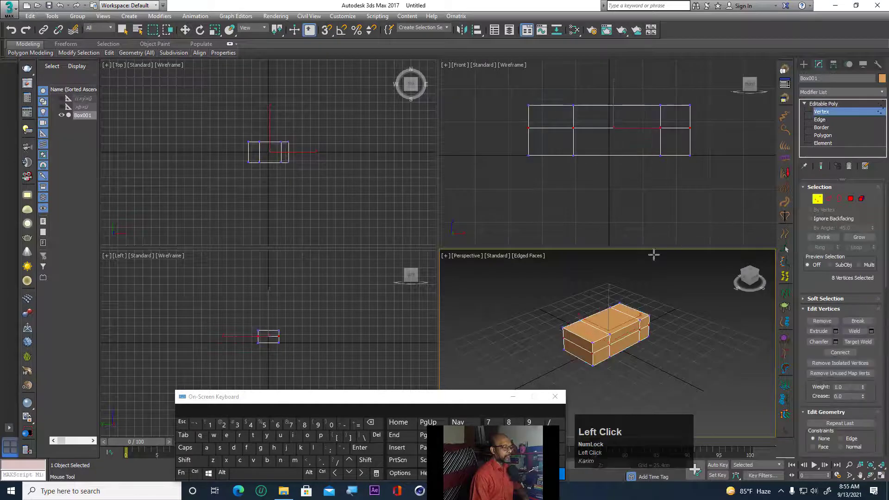
pyautogui.rightClick(536, 100)
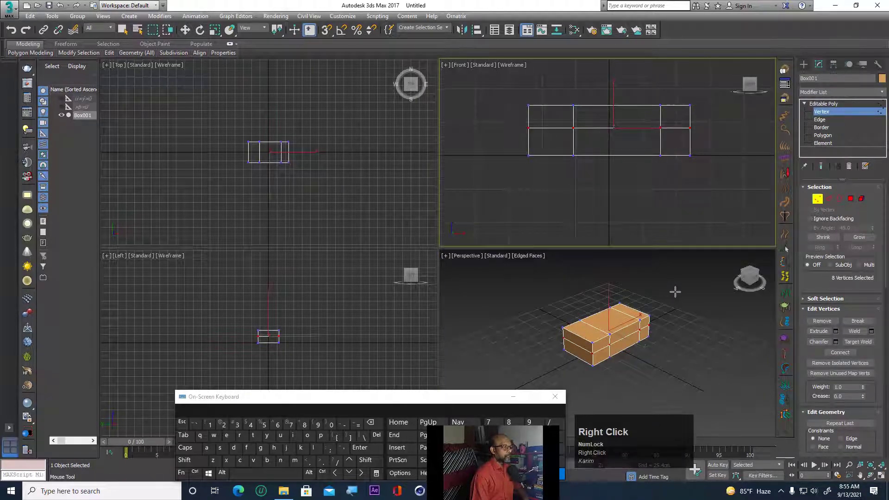
pyautogui.rightClick(577, 178)
pyautogui.click(576, 177)
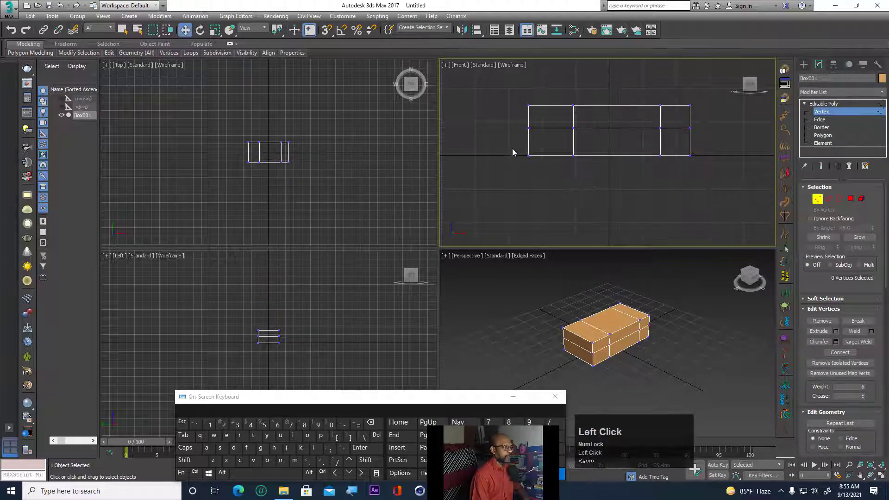
# Raise the bottom corner vertices at both ends of the box slightly in the Front view.
pyautogui.moveTo(512, 148); pyautogui.dragTo(544, 172)
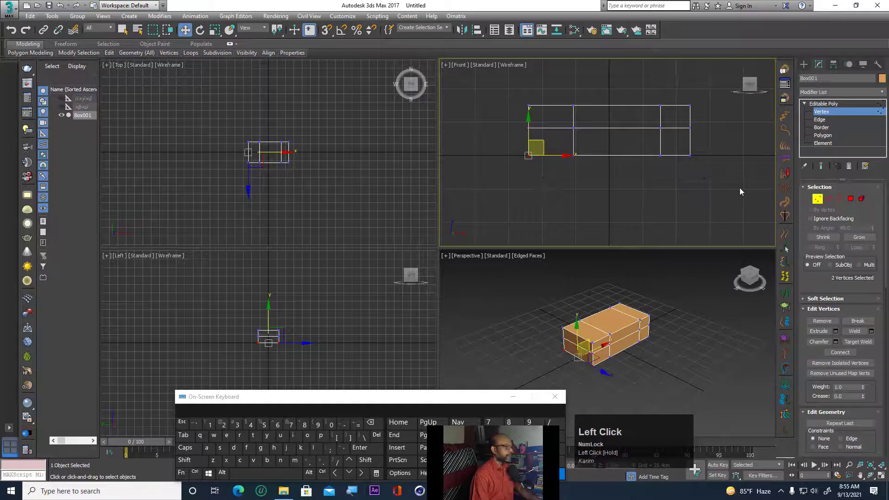
pyautogui.keyDown('ctrl'); pyautogui.moveTo(692, 163); pyautogui.dragTo(680, 148); pyautogui.keyUp('ctrl')
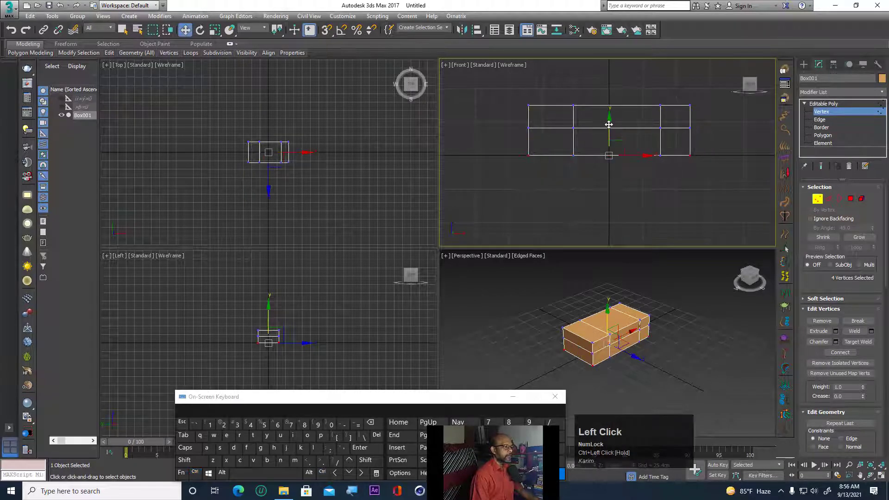
pyautogui.moveTo(609, 124); pyautogui.dragTo(610, 121)
pyautogui.click(627, 174)
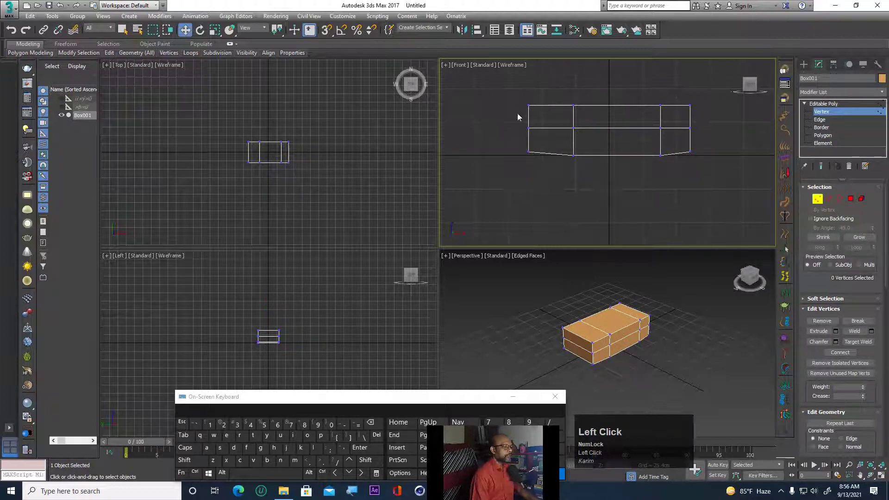
# Lower the top corner vertices at both ends of the box in the Front view, leaving the middle section at full height.
pyautogui.moveTo(514, 100); pyautogui.dragTo(552, 113)
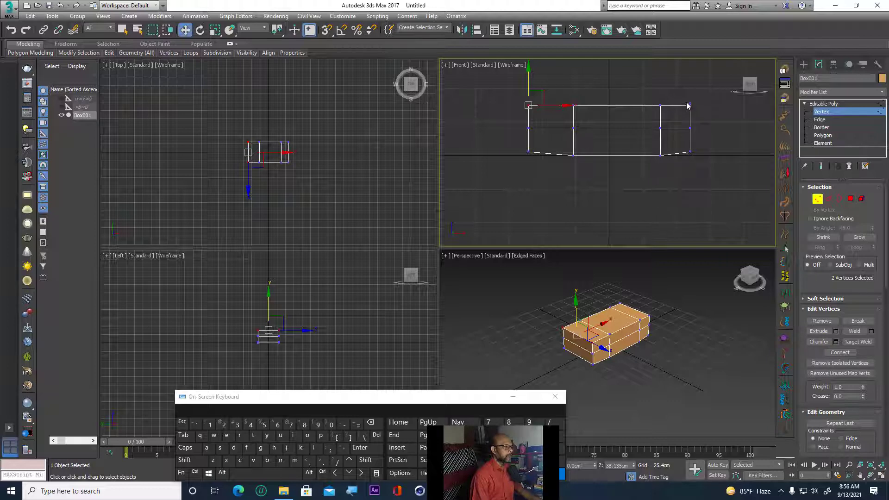
pyautogui.keyDown('ctrl'); pyautogui.moveTo(686, 105); pyautogui.dragTo(696, 121); pyautogui.keyUp('ctrl')
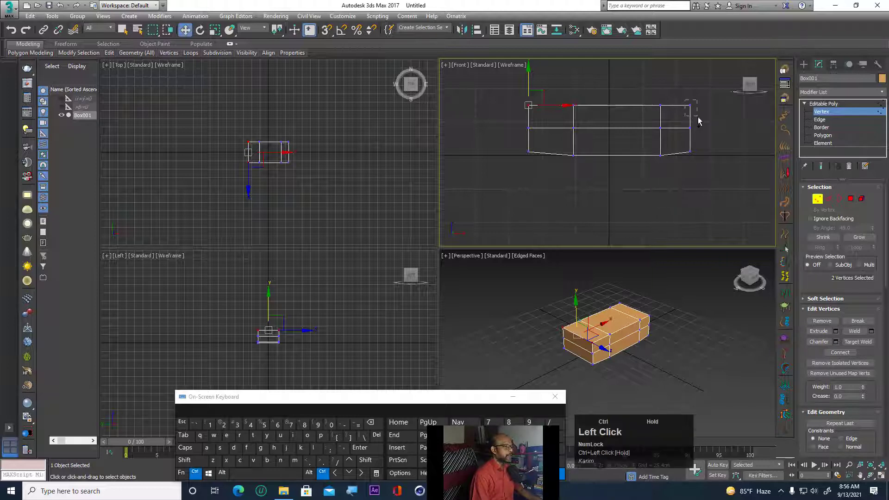
pyautogui.moveTo(609, 75); pyautogui.dragTo(609, 91)
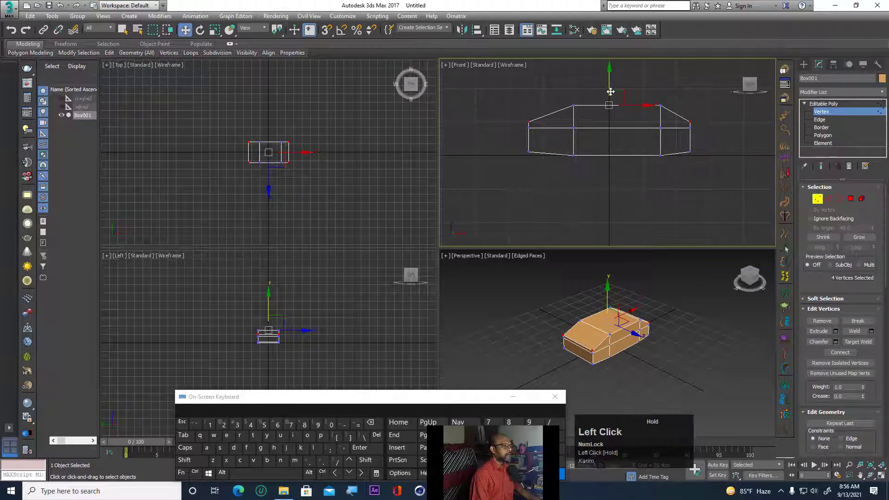
pyautogui.click(591, 129)
# Lower the whole mid-height row of vertices slightly in the Front view and clear the vertex selection.
pyautogui.moveTo(515, 126); pyautogui.dragTo(720, 138)
pyautogui.moveTo(615, 91); pyautogui.dragTo(611, 99)
pyautogui.click(622, 175)
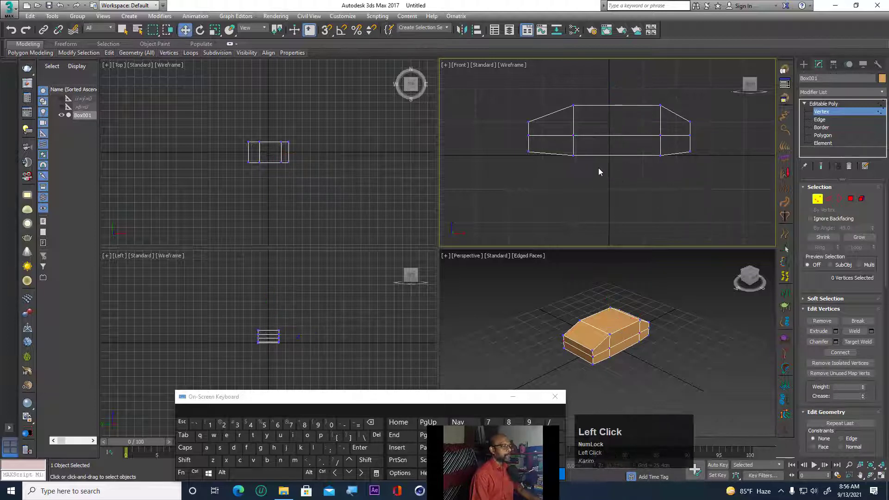
pyautogui.click(661, 284)
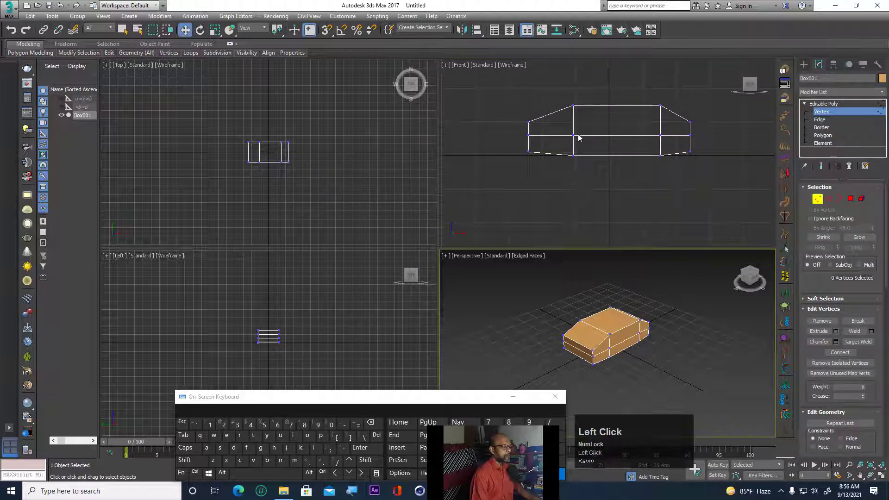
# Move the upper corner vertices at both ends of the box inward toward the middle section in the Front view.
pyautogui.scroll(2, 533, 119)
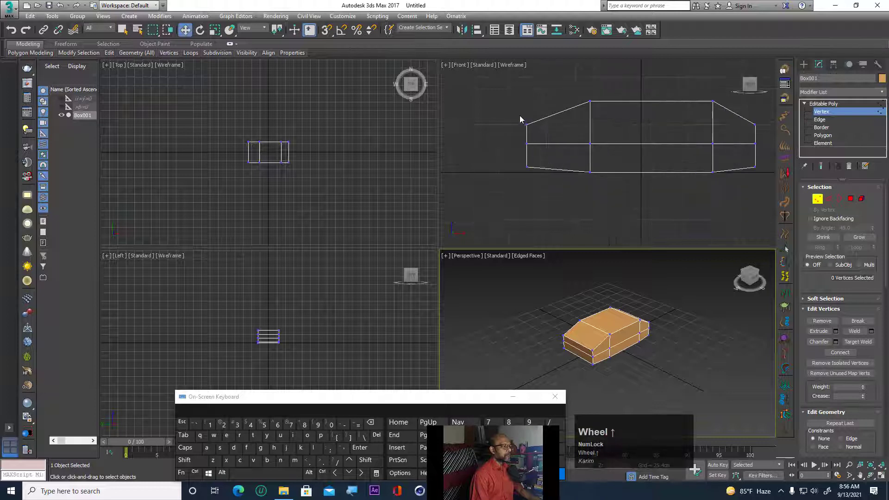
pyautogui.moveTo(520, 120); pyautogui.dragTo(576, 124)
pyautogui.click(673, 132)
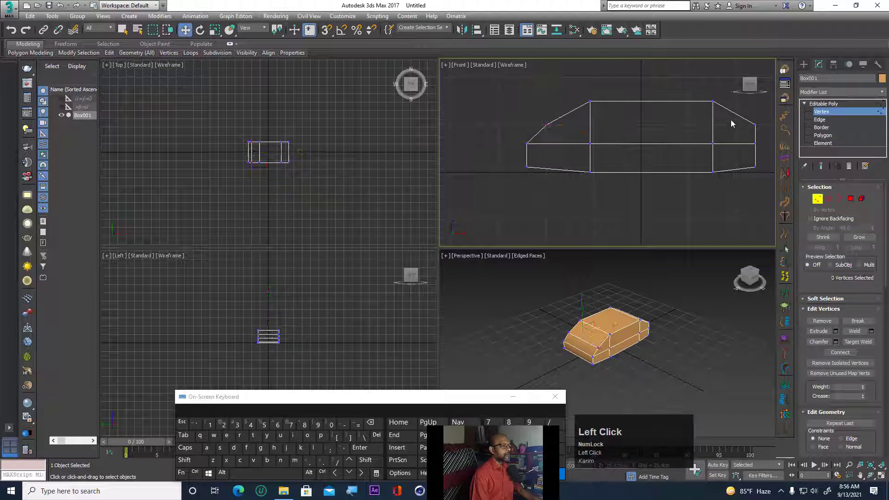
pyautogui.moveTo(740, 108); pyautogui.dragTo(759, 125)
pyautogui.click(654, 133)
pyautogui.click(662, 358)
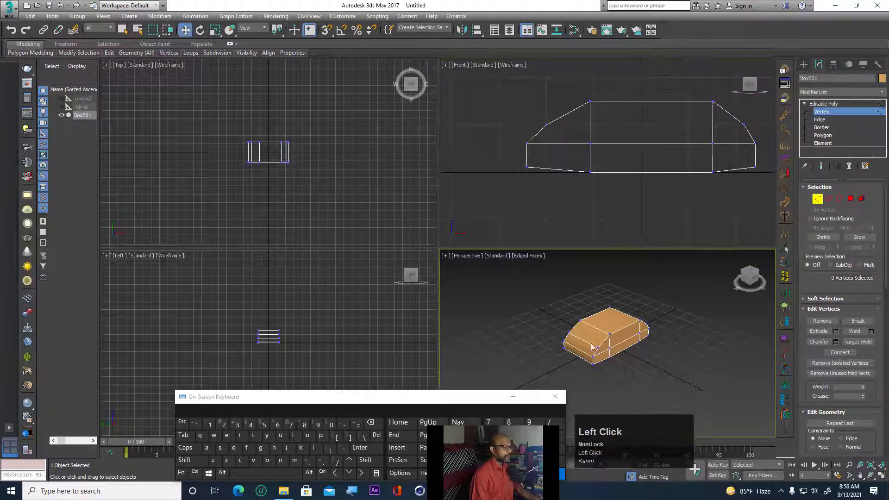
# Lower the upper end vertices slightly at both ends in the Front view so each end forms a straight slope.
pyautogui.moveTo(536, 112); pyautogui.dragTo(561, 141)
pyautogui.moveTo(546, 89); pyautogui.dragTo(547, 95)
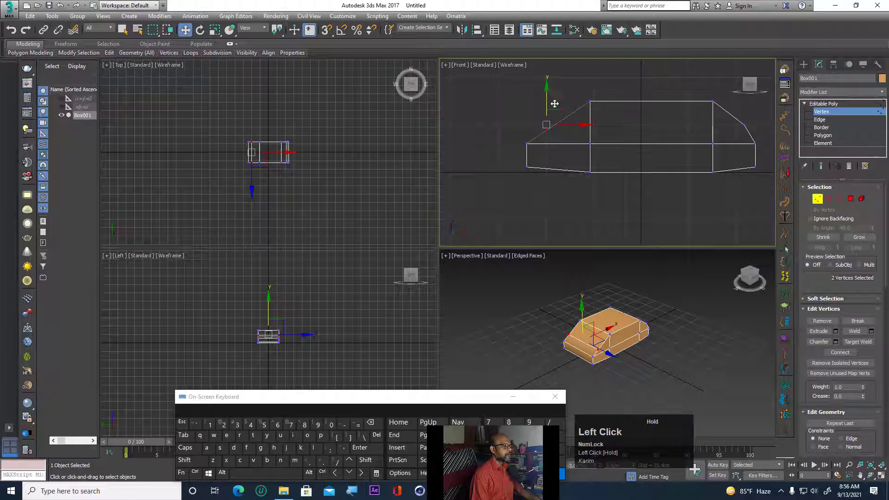
pyautogui.click(685, 118)
pyautogui.moveTo(736, 119); pyautogui.dragTo(760, 143)
pyautogui.moveTo(739, 105); pyautogui.dragTo(741, 111)
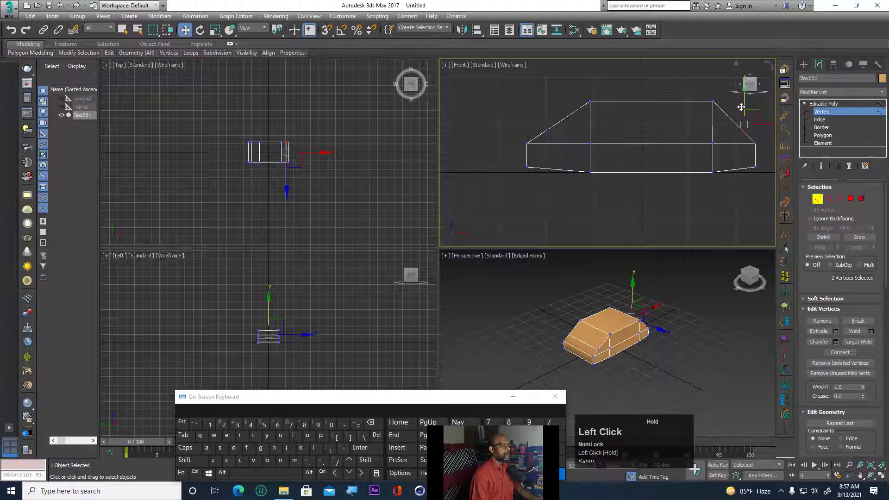
pyautogui.click(610, 190)
pyautogui.click(546, 372)
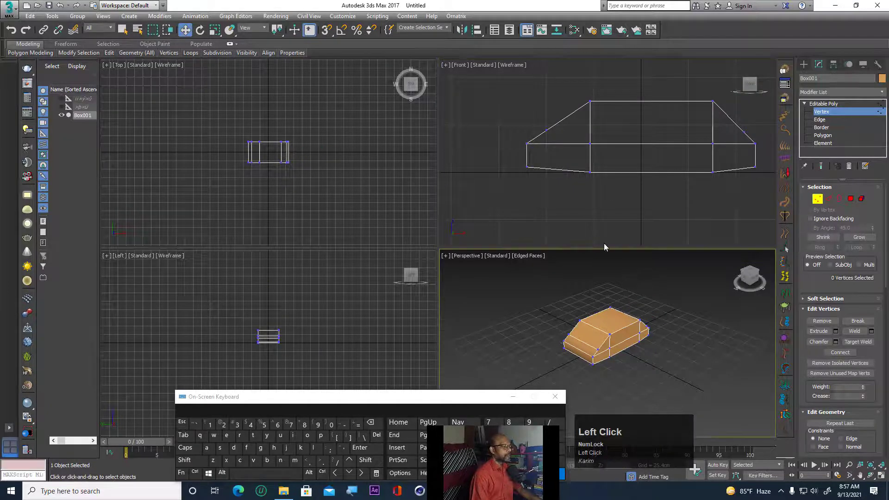
pyautogui.click(557, 158)
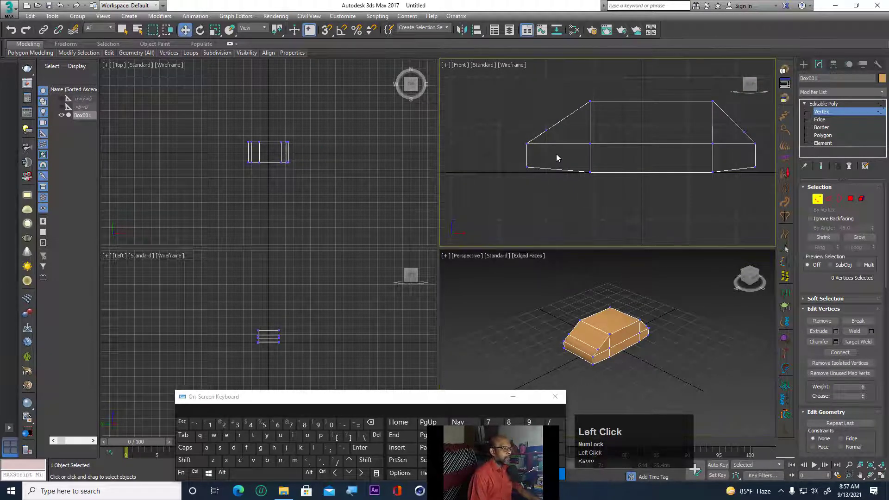
pyautogui.press('1')
pyautogui.click(638, 207)
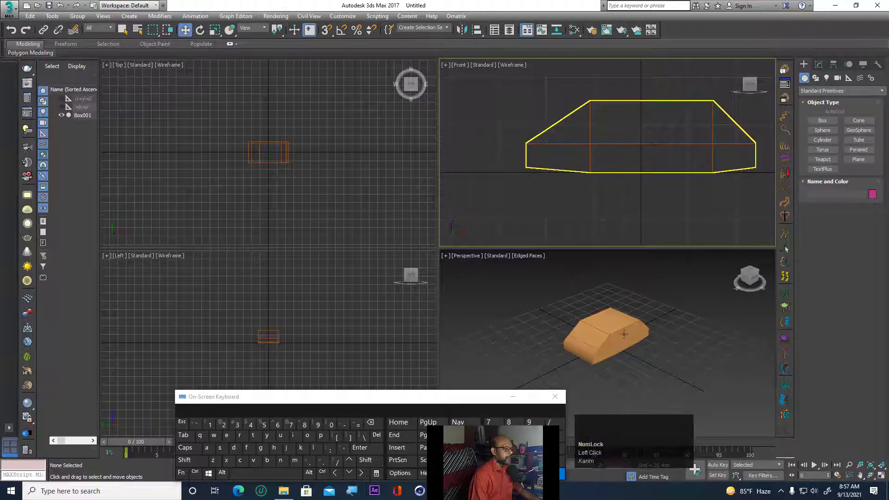
pyautogui.click(577, 329)
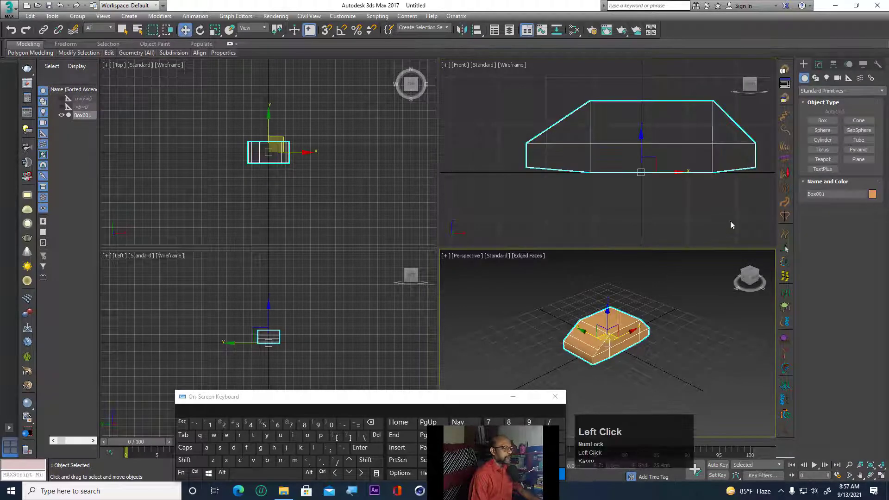
pyautogui.click(818, 64)
pyautogui.click(819, 112)
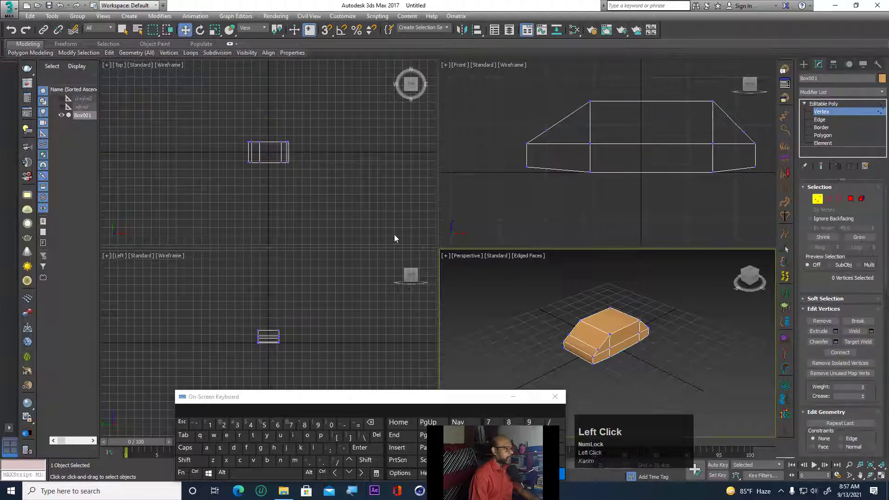
# Scale the four roof vertices inward across the body's width in the Left view to taper the roof.
pyautogui.scroll(4, 296, 352)
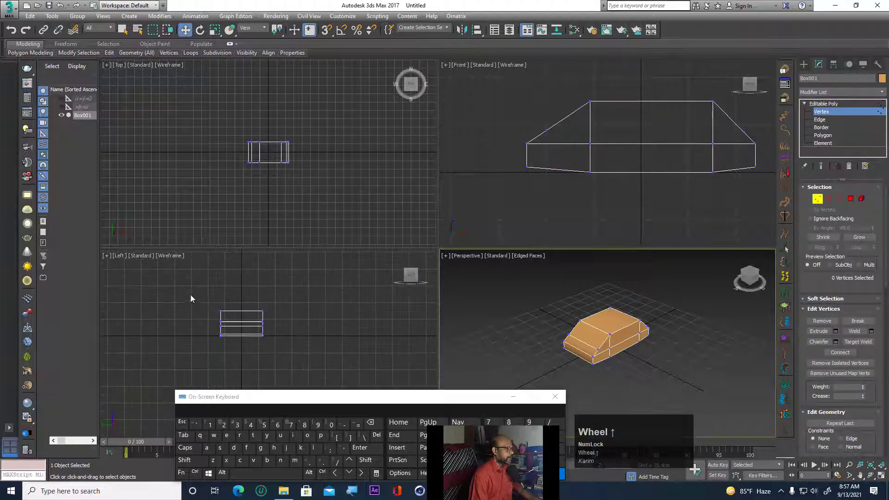
pyautogui.moveTo(190, 295); pyautogui.dragTo(304, 318)
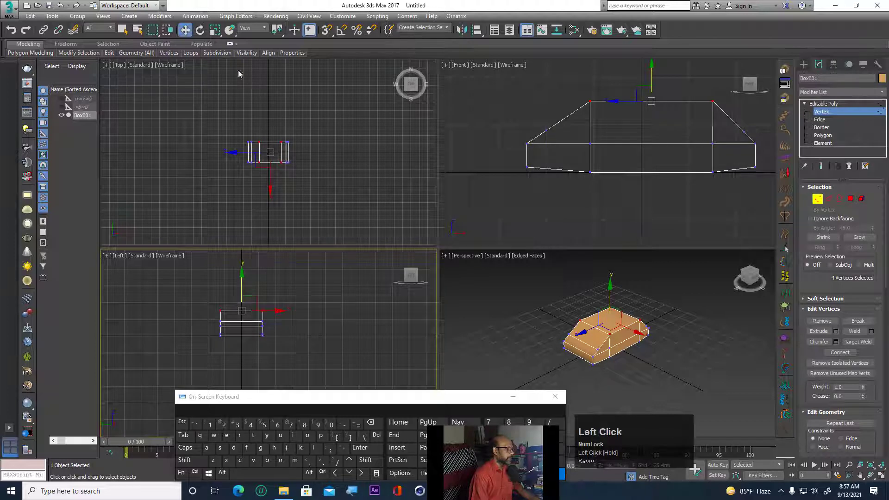
pyautogui.click(214, 29)
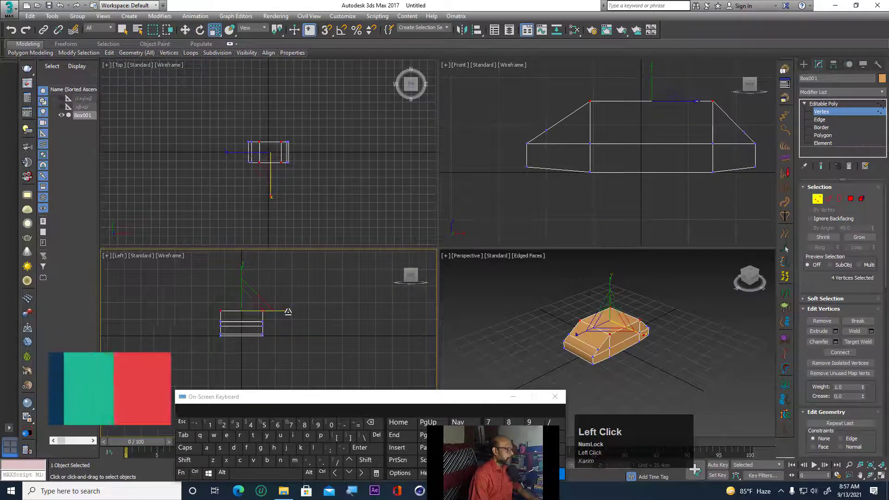
pyautogui.moveTo(286, 312); pyautogui.dragTo(280, 313)
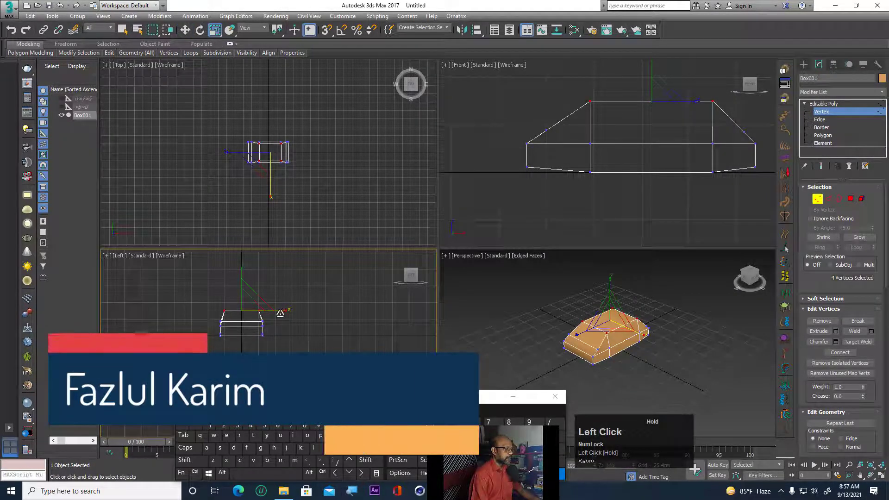
pyautogui.click(616, 344)
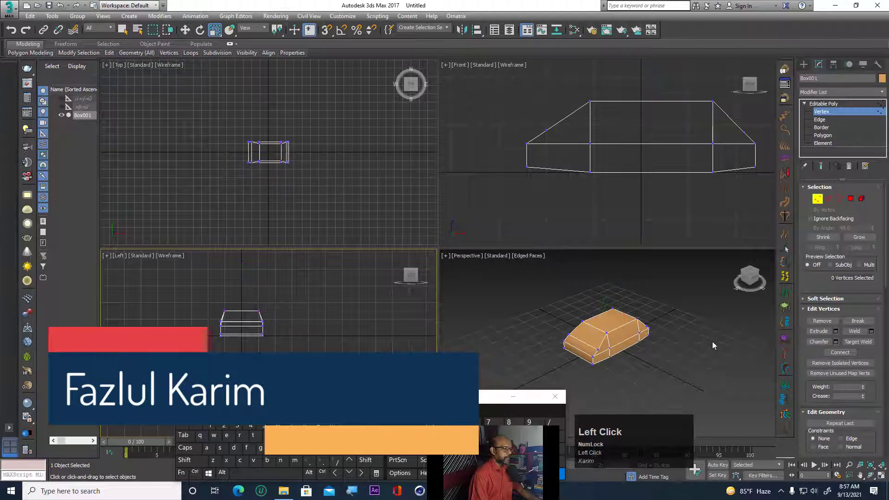
pyautogui.click(618, 369)
pyautogui.scroll(-3, 618, 351)
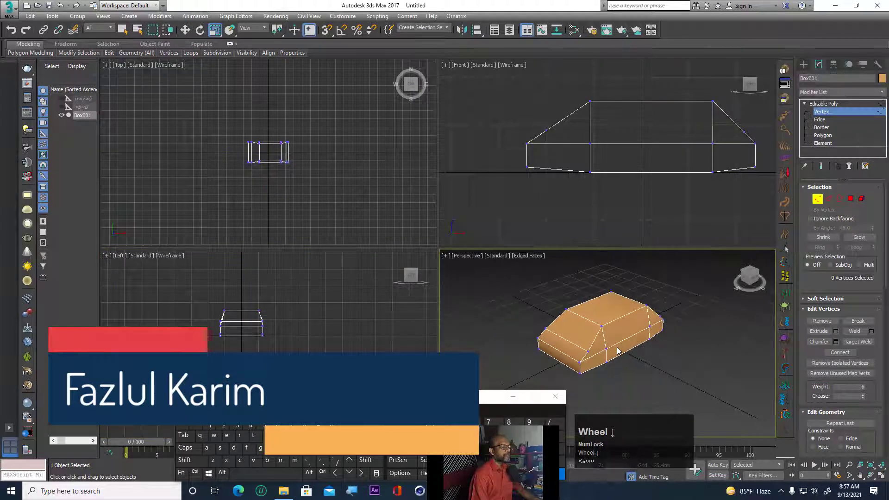
pyautogui.scroll(3, 618, 351)
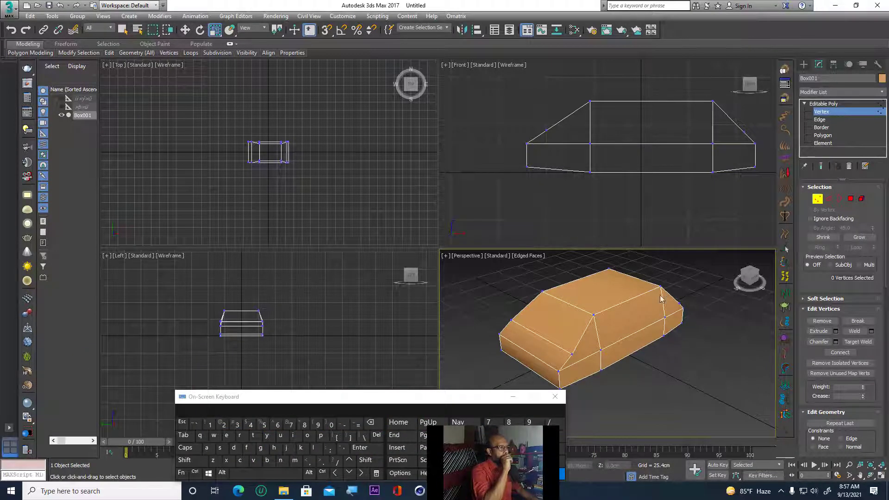
# Create a cylinder about 16.3 cm in radius and 7.2 cm high in the Front view, at the lower junction with the body's longer sloped end.
pyautogui.click(804, 64)
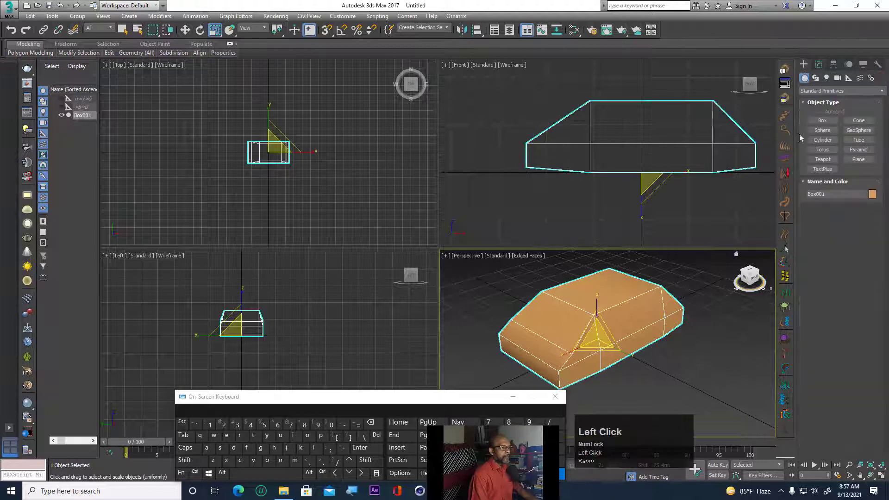
pyautogui.click(673, 207)
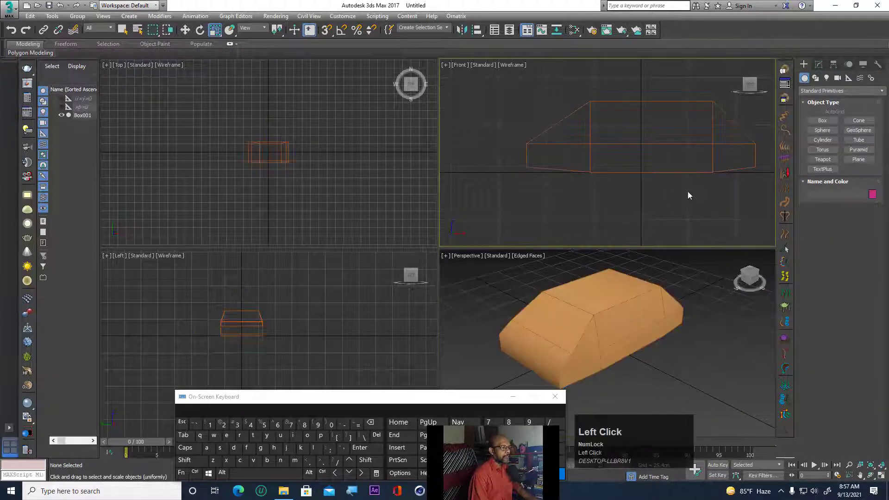
pyautogui.click(822, 140)
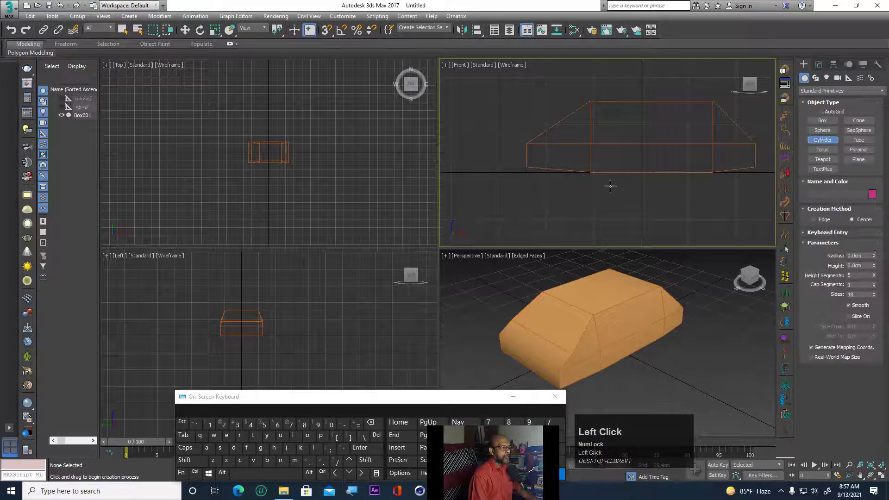
pyautogui.moveTo(582, 162); pyautogui.dragTo(595, 173)
pyautogui.click(593, 171)
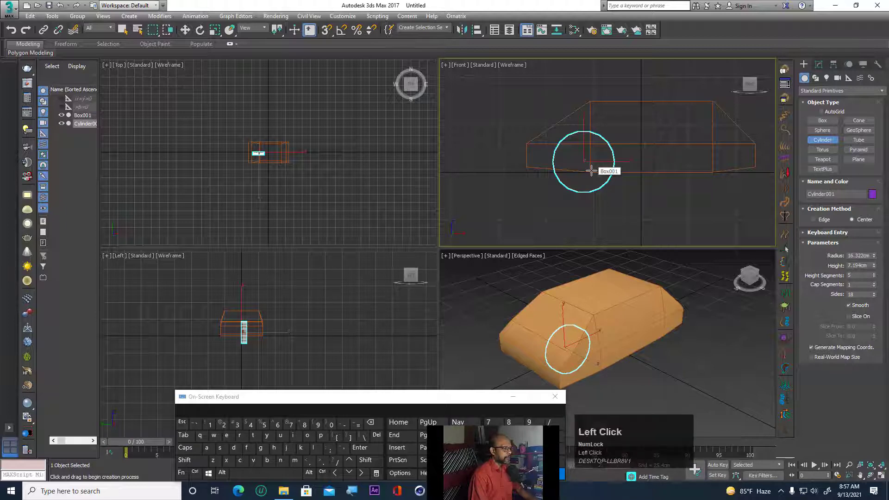
pyautogui.rightClick(591, 171)
# Set the wheel cylinder's height segments to 1 and its cap segments to 3.
pyautogui.click(818, 64)
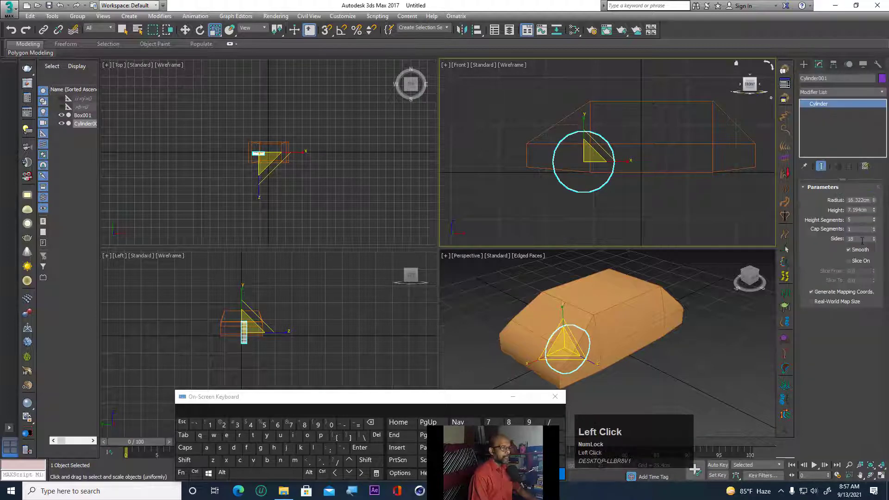
pyautogui.moveTo(874, 220); pyautogui.dragTo(1, 203)
pyautogui.scroll(5, 262, 170)
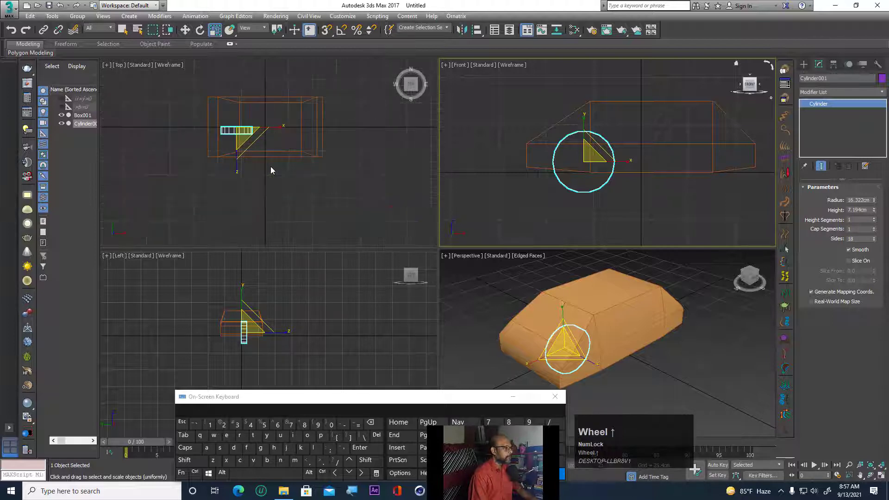
pyautogui.moveTo(251, 157); pyautogui.dragTo(337, 210, button='middle')
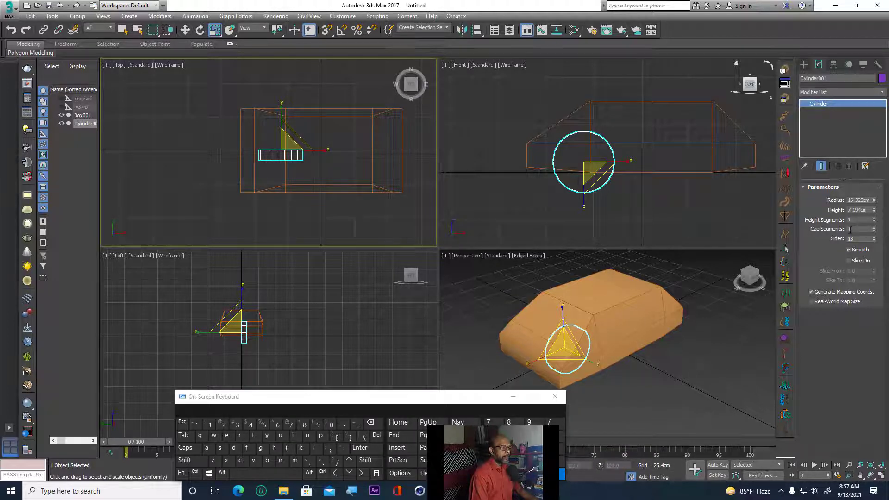
pyautogui.click(874, 227)
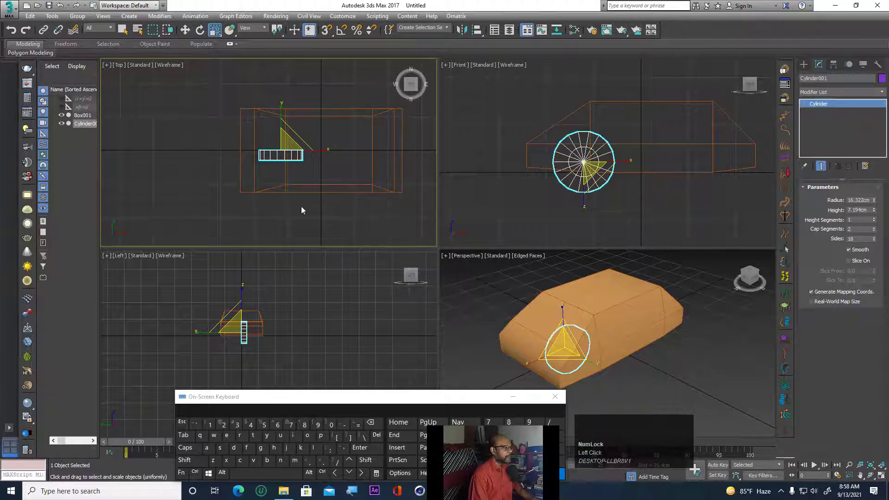
pyautogui.scroll(2, 613, 169)
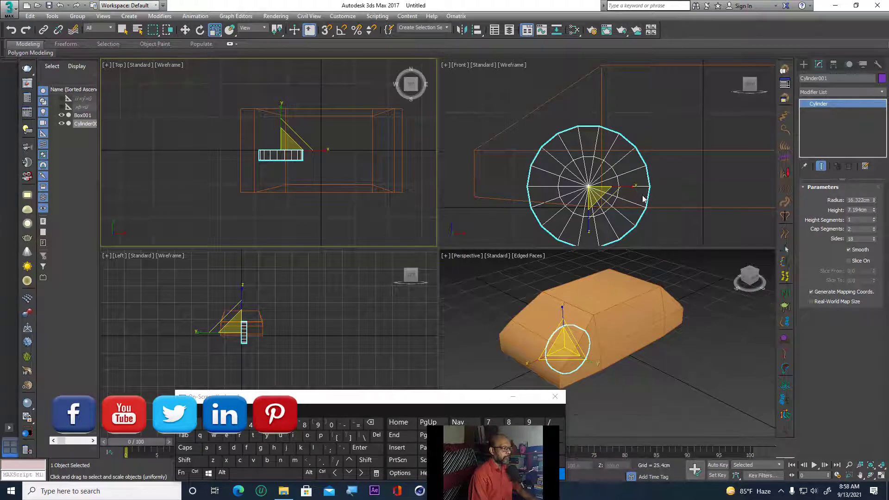
pyautogui.click(874, 228)
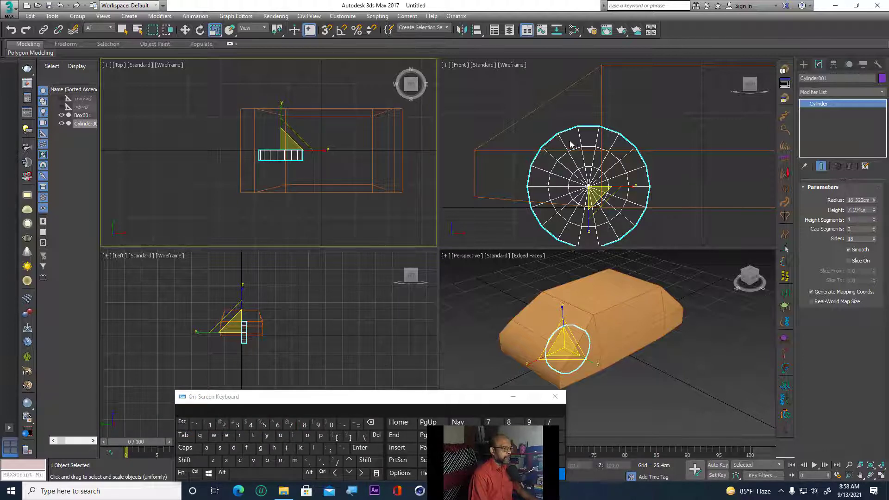
# Convert the wheel cylinder to Editable Poly and expand its sub-object levels.
pyautogui.rightClick(819, 104)
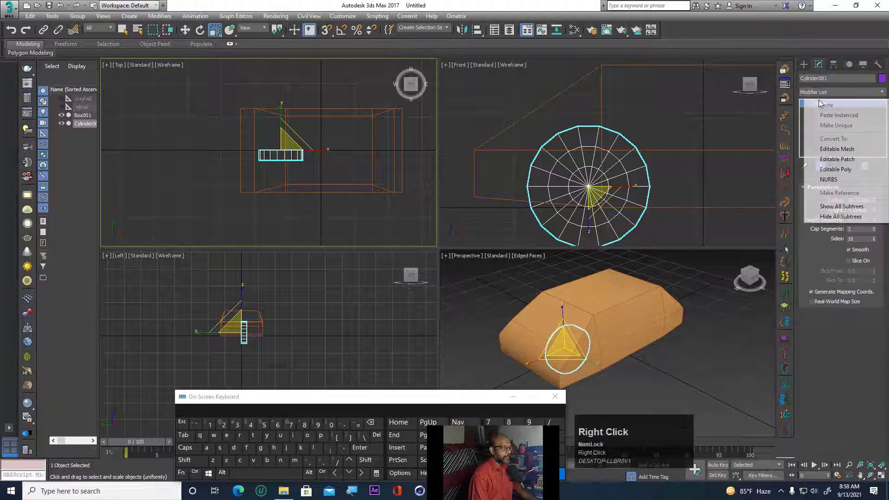
pyautogui.click(834, 169)
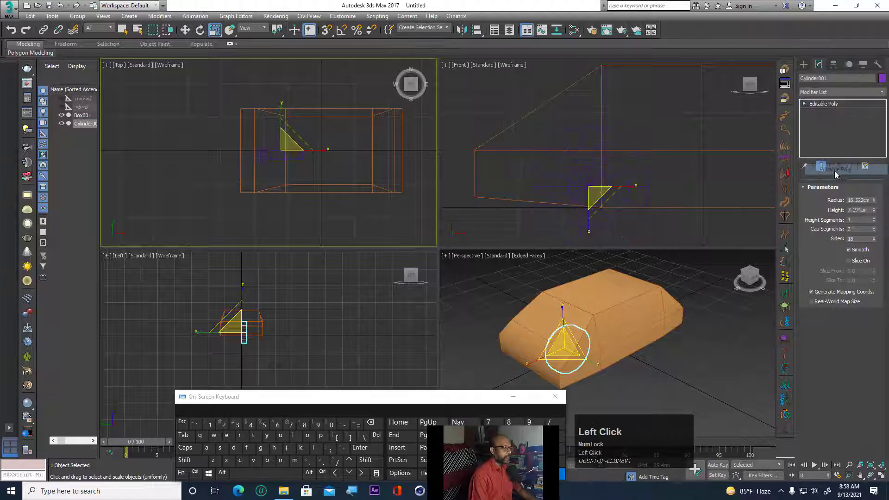
pyautogui.click(804, 104)
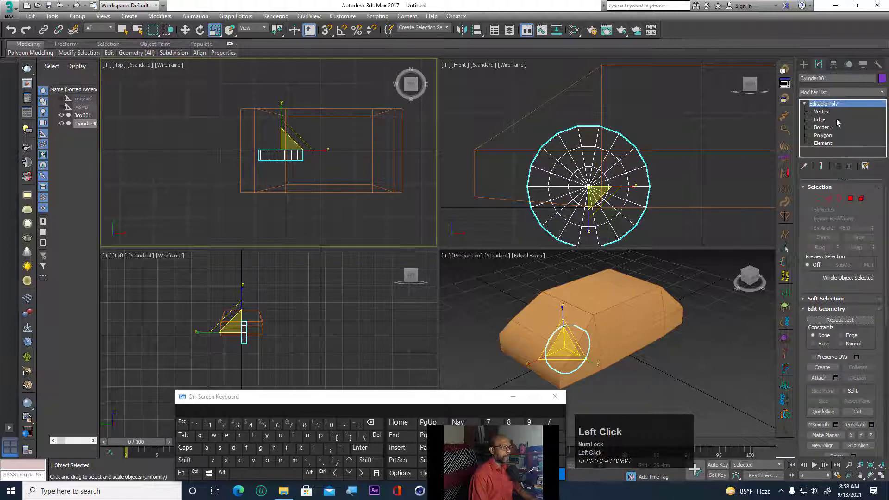
pyautogui.click(821, 112)
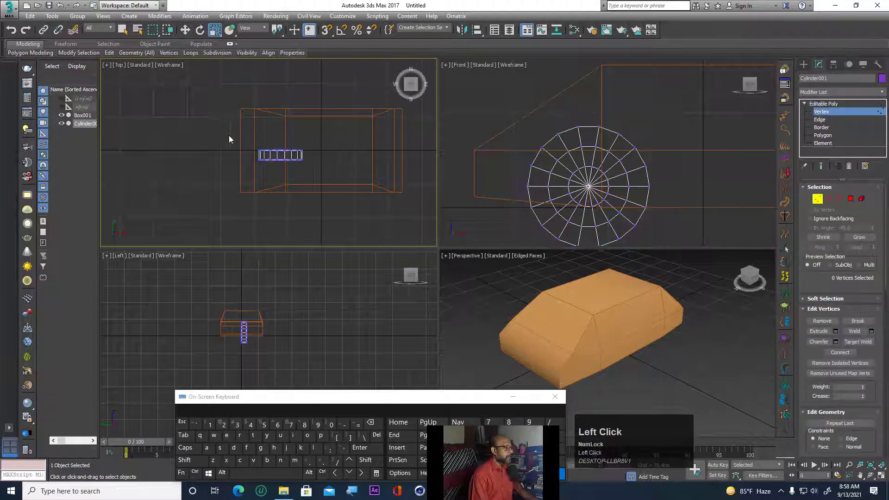
pyautogui.moveTo(218, 133); pyautogui.dragTo(367, 158)
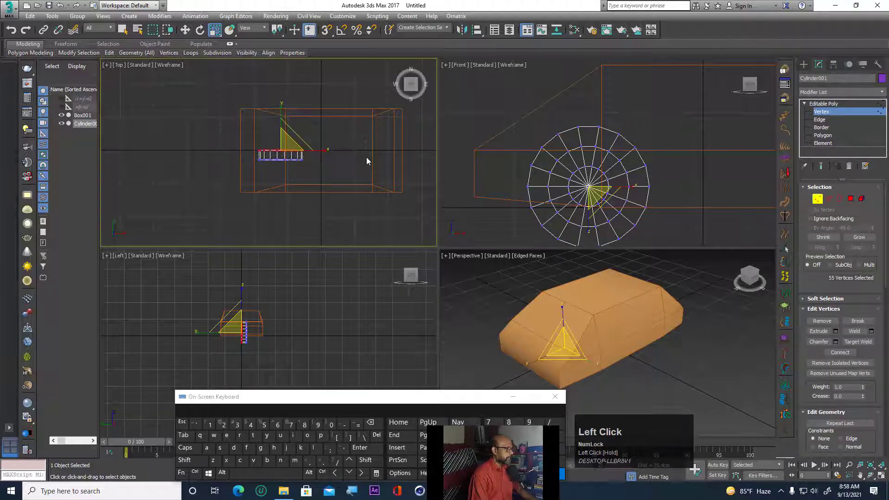
pyautogui.press('Delete')
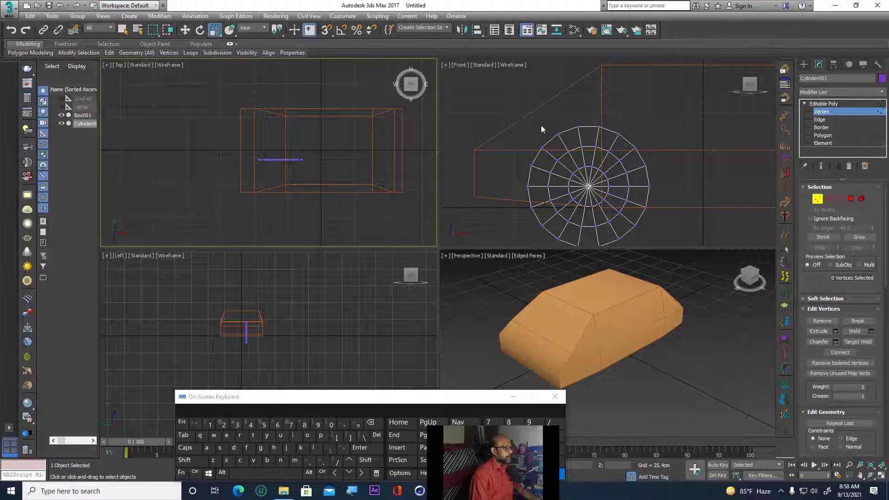
pyautogui.click(525, 144)
pyautogui.hotkey('ctrl', 'z')
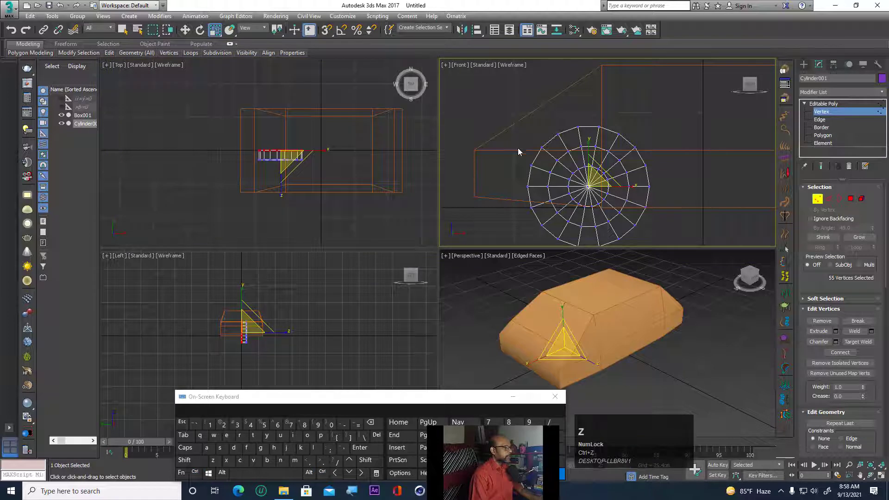
pyautogui.click(677, 168)
pyautogui.moveTo(110, 56)
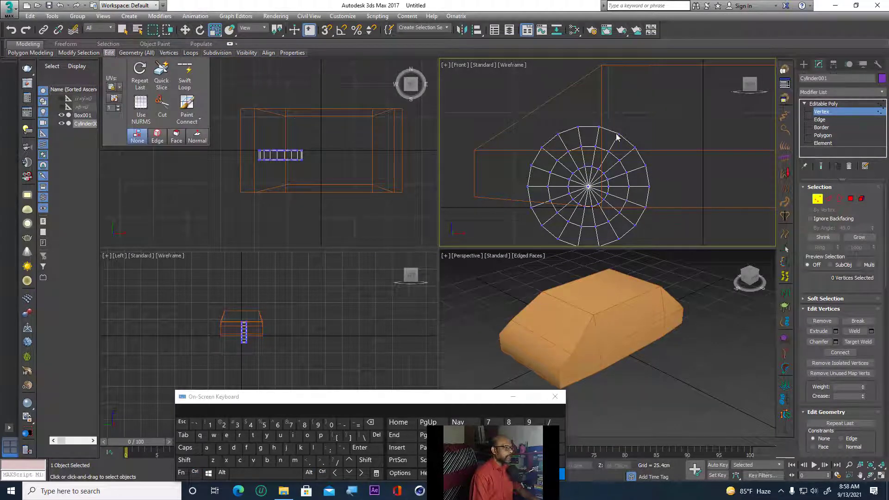
pyautogui.click(820, 119)
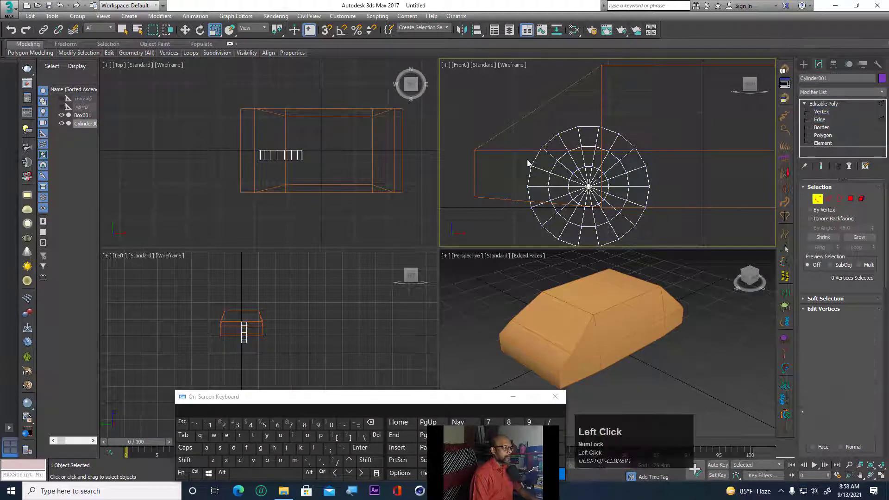
# Select nine alternating polygons around the middle ring of the wheel's cap in the Front view.
pyautogui.scroll(5, 579, 160)
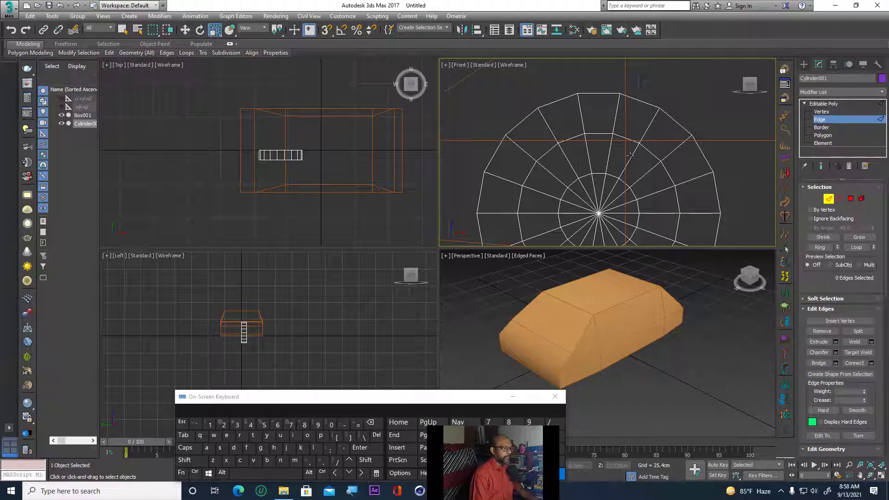
pyautogui.scroll(-3, 572, 157)
pyautogui.click(822, 136)
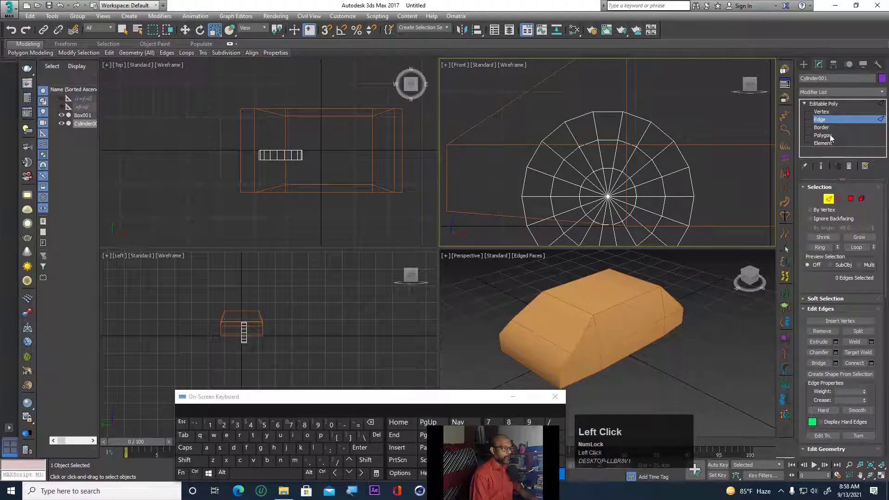
pyautogui.click(601, 148)
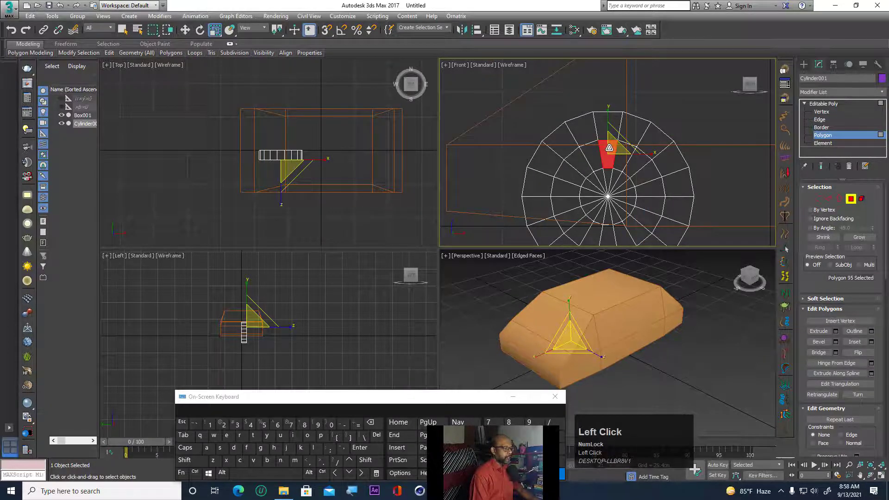
pyautogui.keyDown('ctrl'); pyautogui.click(638, 161); pyautogui.keyUp('ctrl')
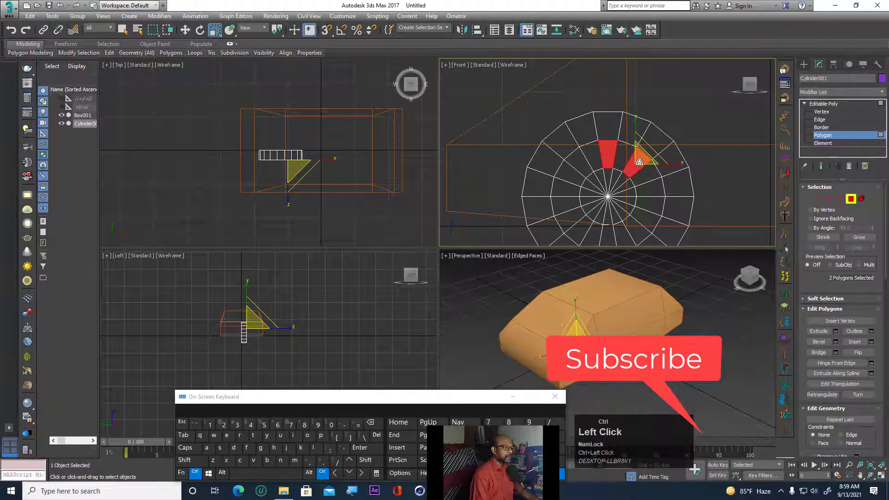
pyautogui.keyDown('ctrl'); pyautogui.click(650, 189); pyautogui.keyUp('ctrl')
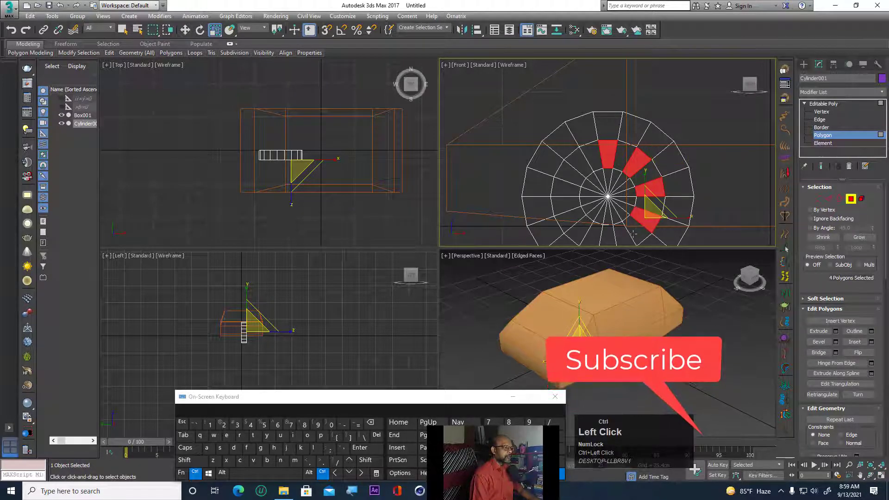
pyautogui.keyDown('ctrl'); pyautogui.click(644, 220); pyautogui.keyUp('ctrl')
pyautogui.keyDown('ctrl'); pyautogui.click(592, 233); pyautogui.keyUp('ctrl')
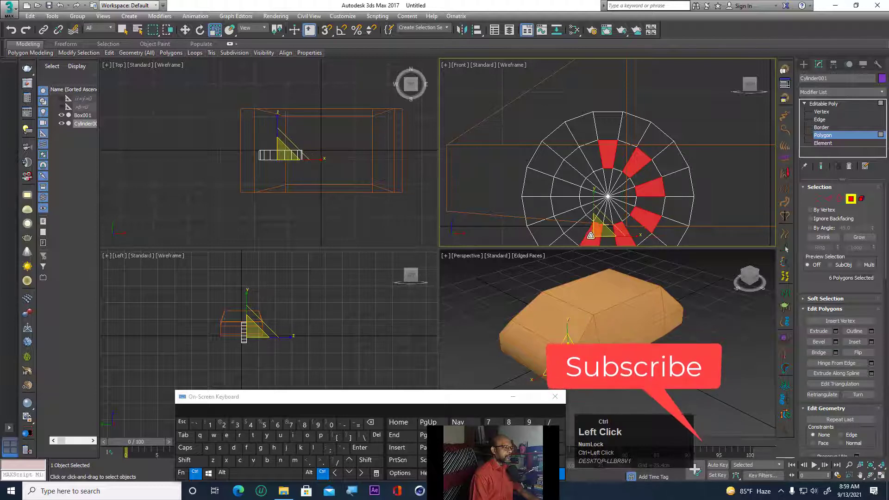
pyautogui.keyDown('ctrl'); pyautogui.click(563, 218); pyautogui.keyUp('ctrl')
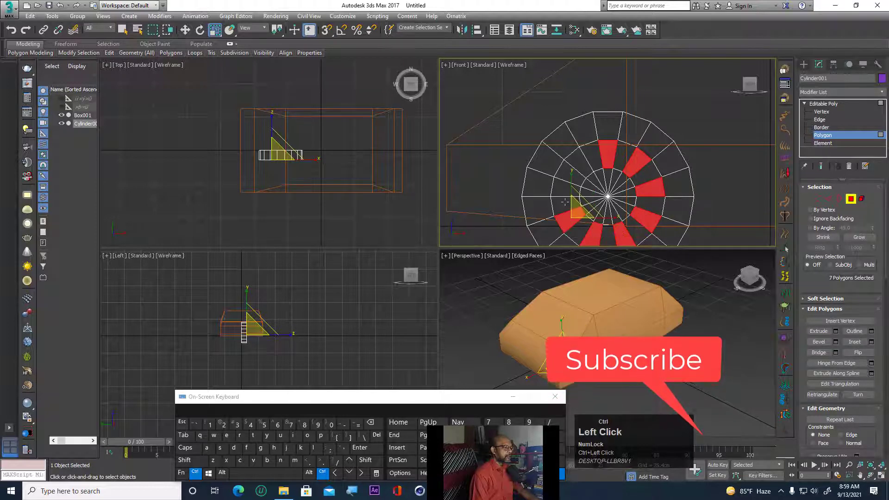
pyautogui.keyDown('ctrl'); pyautogui.click(573, 175); pyautogui.keyUp('ctrl')
pyautogui.keyDown('ctrl'); pyautogui.click(579, 159); pyautogui.keyUp('ctrl')
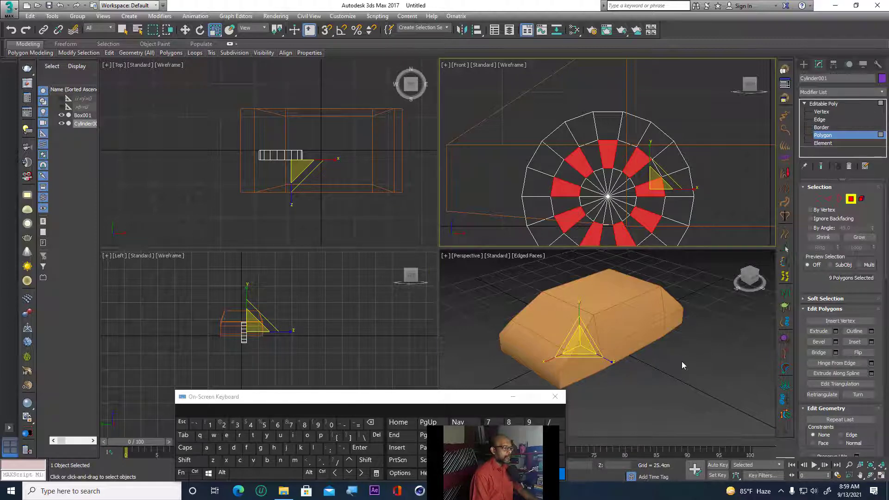
# Move the whole wheel along Y in the Top view until it sits just outside the car body's long side.
pyautogui.moveTo(681, 361); pyautogui.dragTo(692, 357, button='middle')
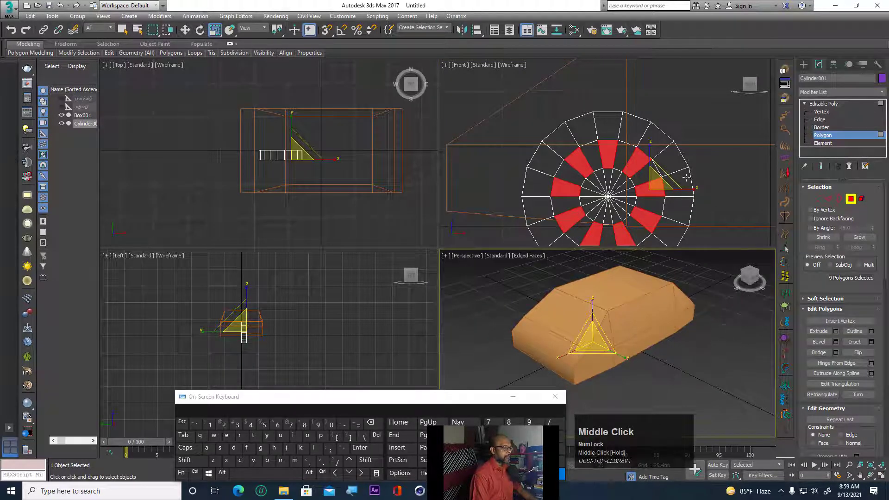
pyautogui.click(820, 103)
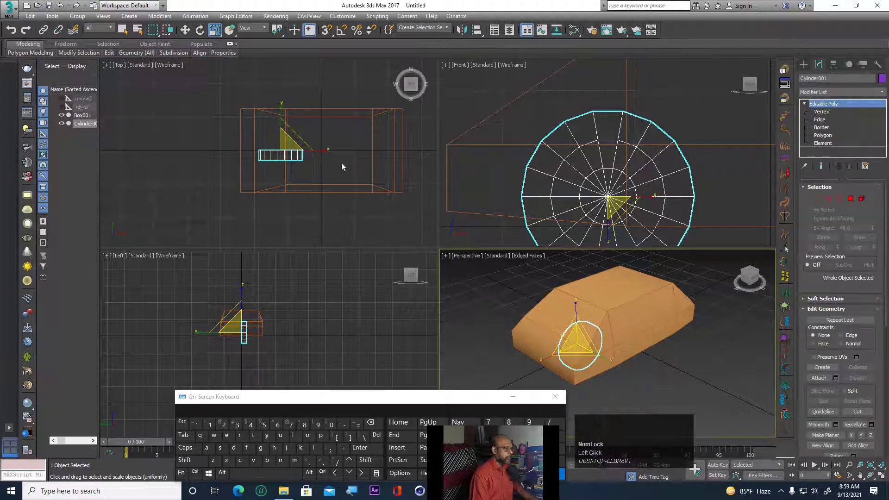
pyautogui.rightClick(318, 126)
pyautogui.rightClick(330, 134)
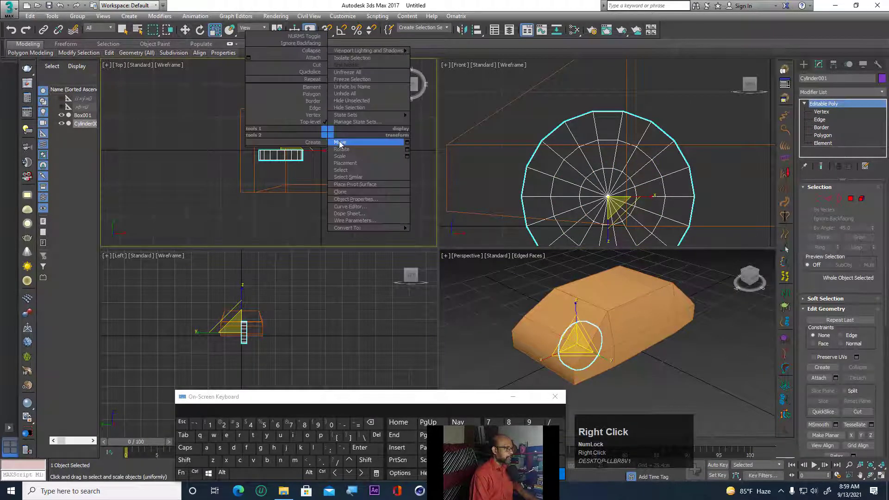
pyautogui.click(338, 143)
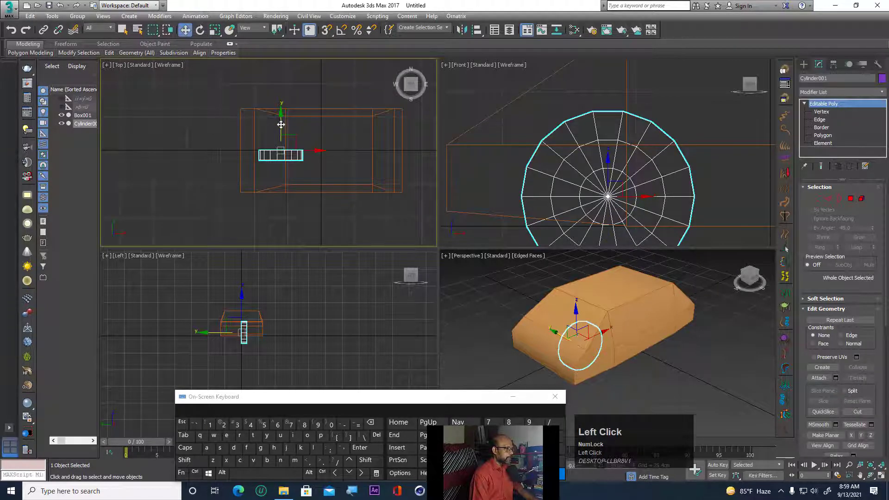
pyautogui.moveTo(278, 124); pyautogui.dragTo(277, 171)
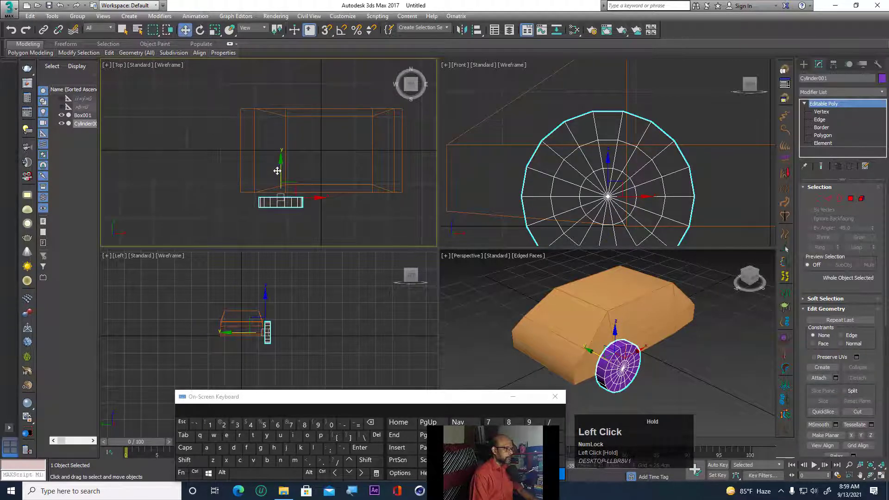
# Isolate the wheel in a maximized wireframe Perspective view and return to its Polygon level.
pyautogui.rightClick(619, 355)
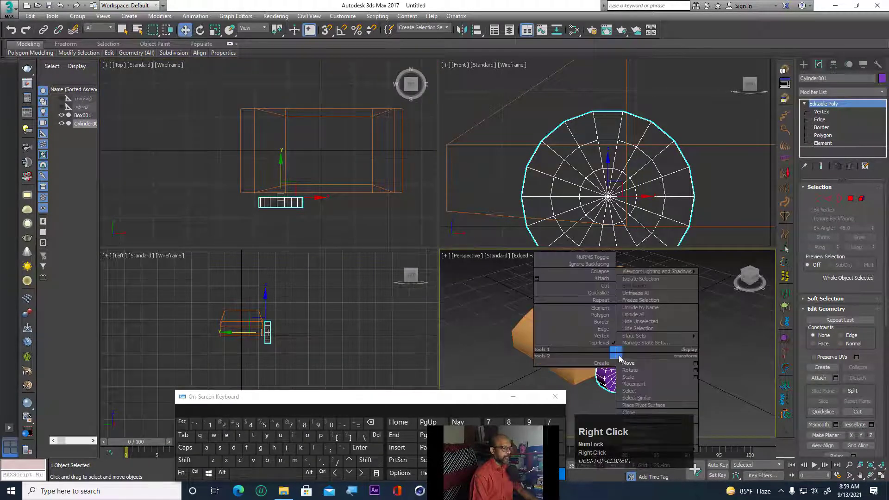
pyautogui.click(640, 278)
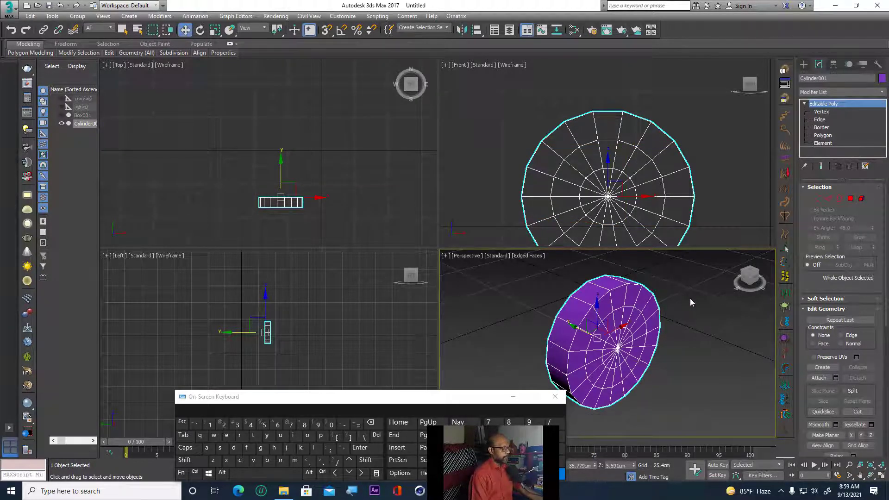
pyautogui.hotkey('alt', 'w')
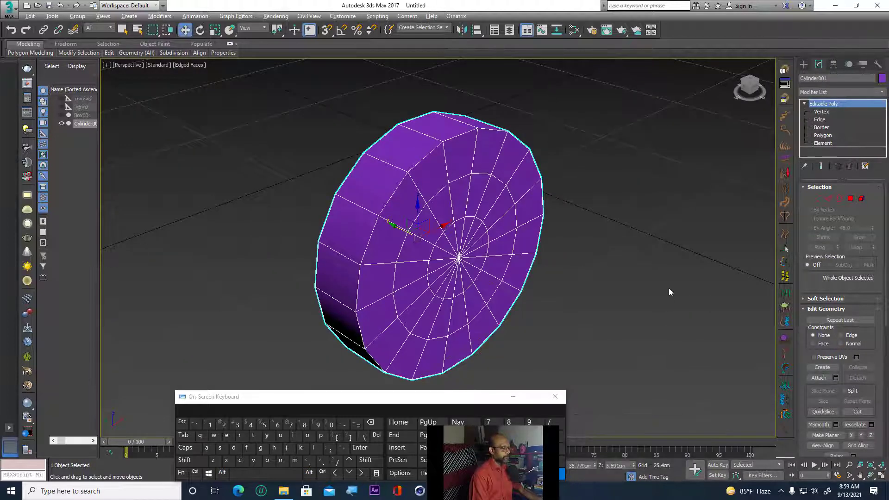
pyautogui.click(823, 135)
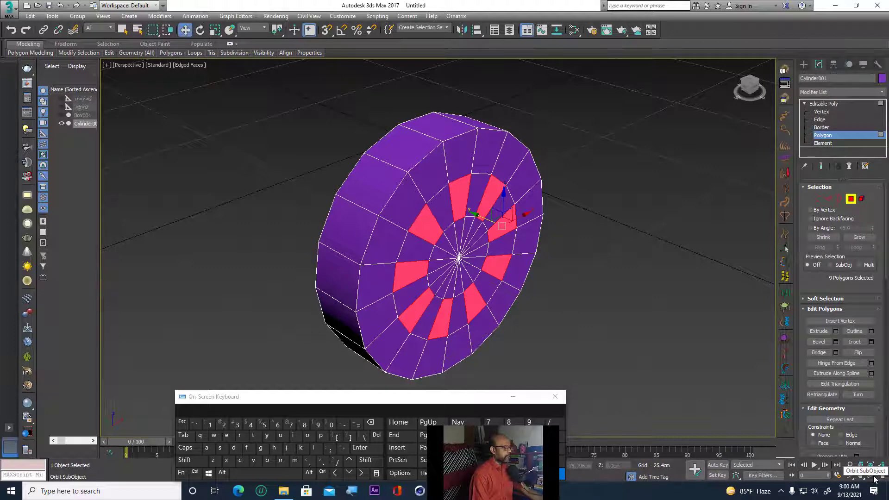
pyautogui.press('F3')
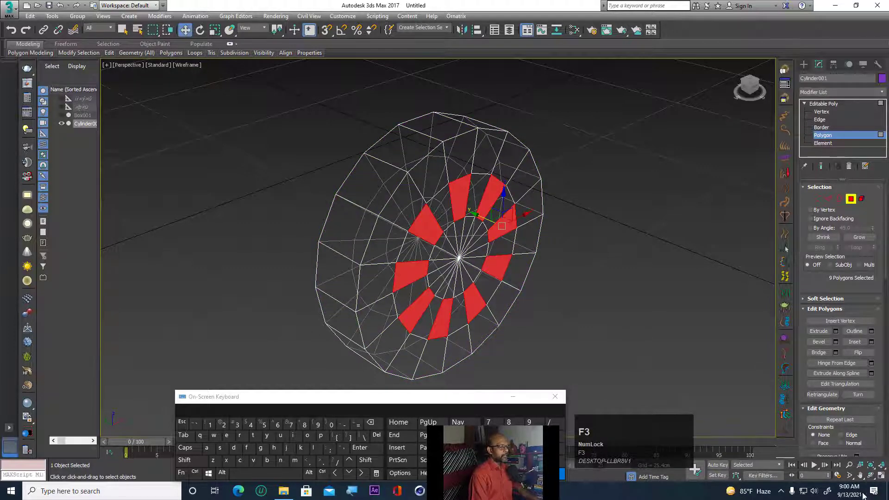
# Add the nine matching middle-ring polygons on the wheel's opposite cap to the selection.
pyautogui.click(870, 480)
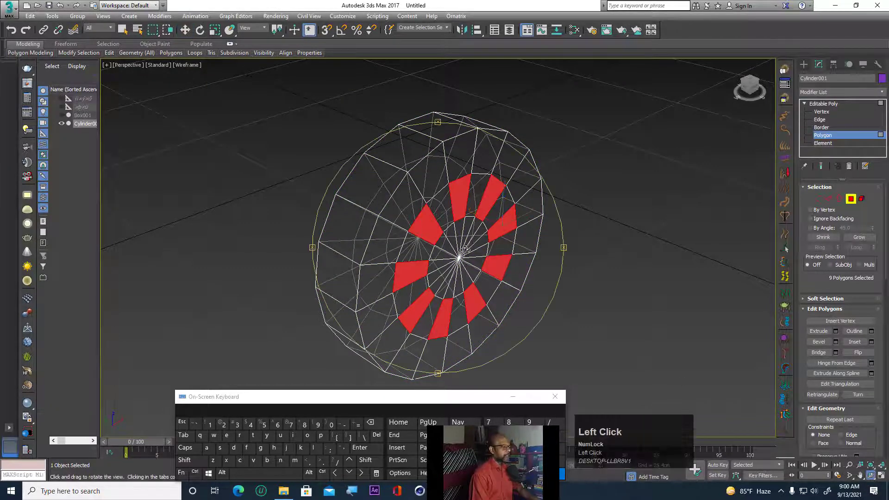
pyautogui.moveTo(466, 252); pyautogui.dragTo(585, 224)
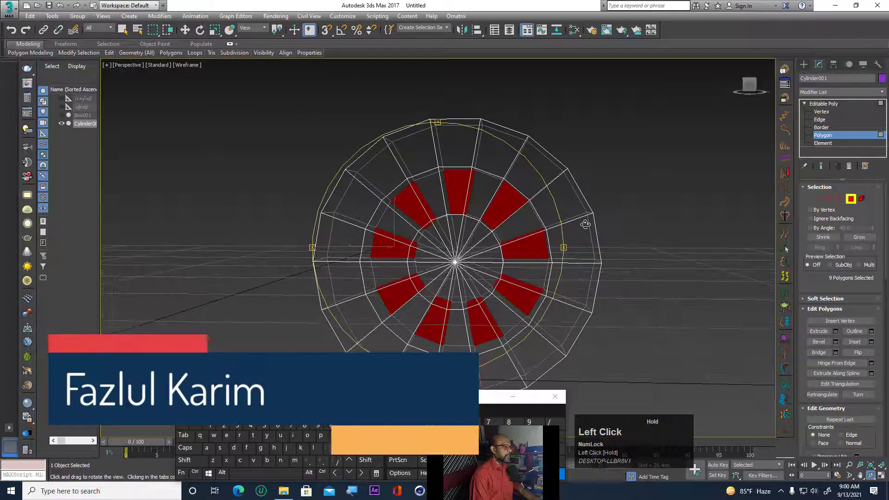
pyautogui.keyDown('ctrl'); pyautogui.rightClick(500, 207); pyautogui.keyUp('ctrl')
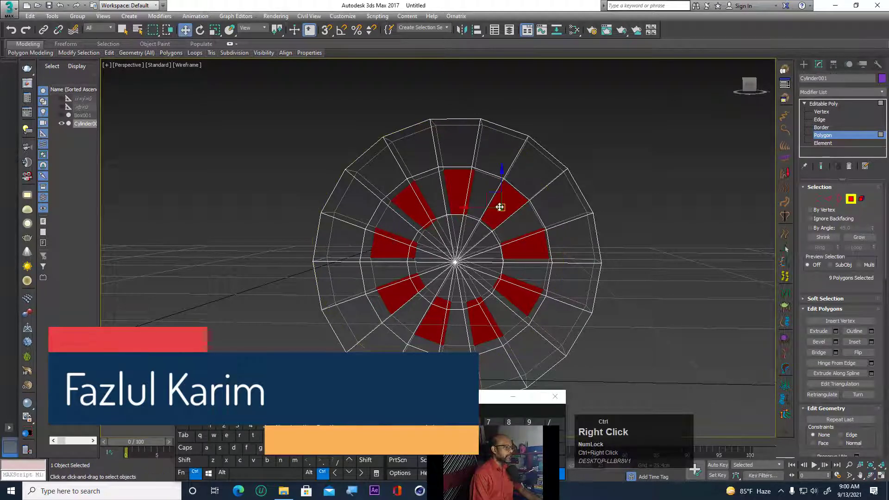
pyautogui.keyDown('ctrl'); pyautogui.click(501, 205); pyautogui.keyUp('ctrl')
pyautogui.keyDown('ctrl'); pyautogui.click(527, 252); pyautogui.keyUp('ctrl')
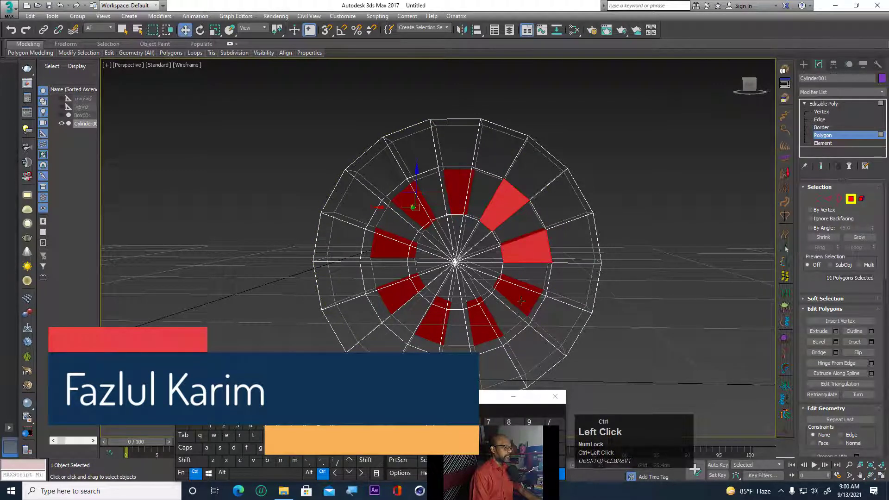
pyautogui.keyDown('ctrl'); pyautogui.click(513, 304); pyautogui.keyUp('ctrl')
pyautogui.keyDown('ctrl'); pyautogui.click(483, 326); pyautogui.keyUp('ctrl')
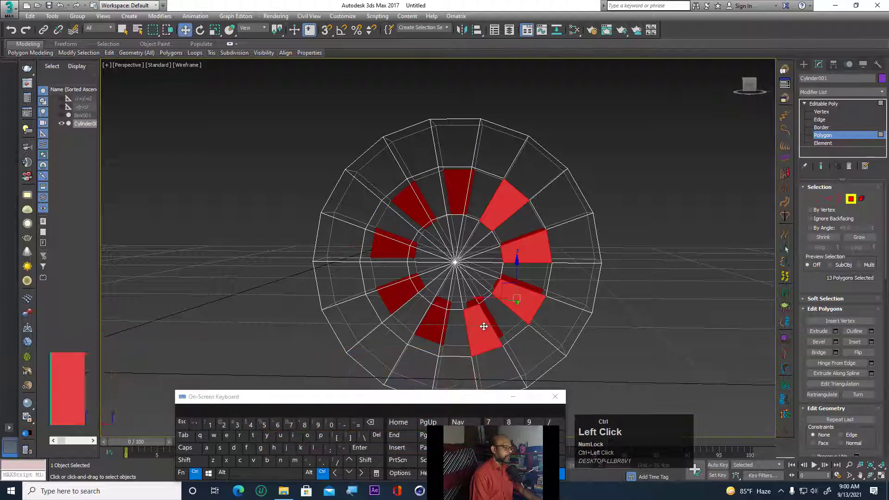
pyautogui.keyDown('ctrl'); pyautogui.click(432, 323); pyautogui.keyUp('ctrl')
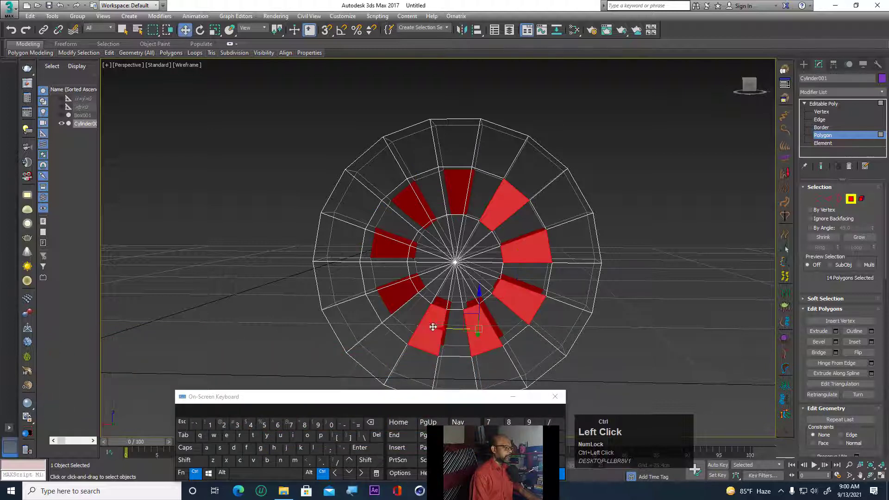
pyautogui.keyDown('ctrl'); pyautogui.click(390, 296); pyautogui.keyUp('ctrl')
pyautogui.keyDown('ctrl'); pyautogui.click(396, 239); pyautogui.keyUp('ctrl')
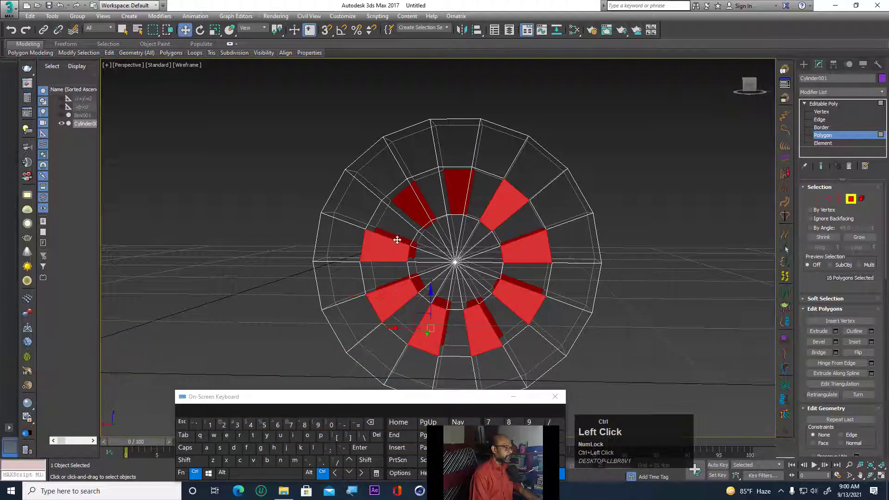
pyautogui.keyDown('ctrl'); pyautogui.click(410, 207); pyautogui.keyUp('ctrl')
pyautogui.keyDown('ctrl'); pyautogui.click(460, 189); pyautogui.keyUp('ctrl')
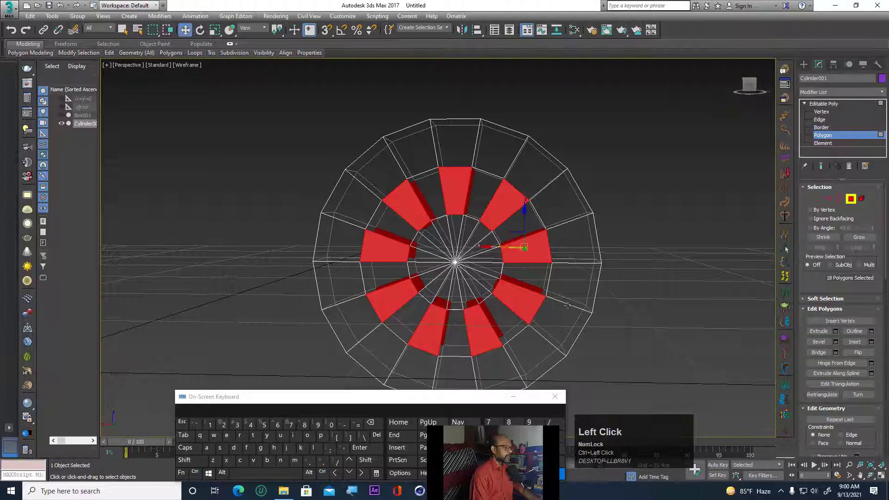
# Bridge the selected polygon pairs through the wheel to cut the openings between its spokes.
pyautogui.click(869, 474)
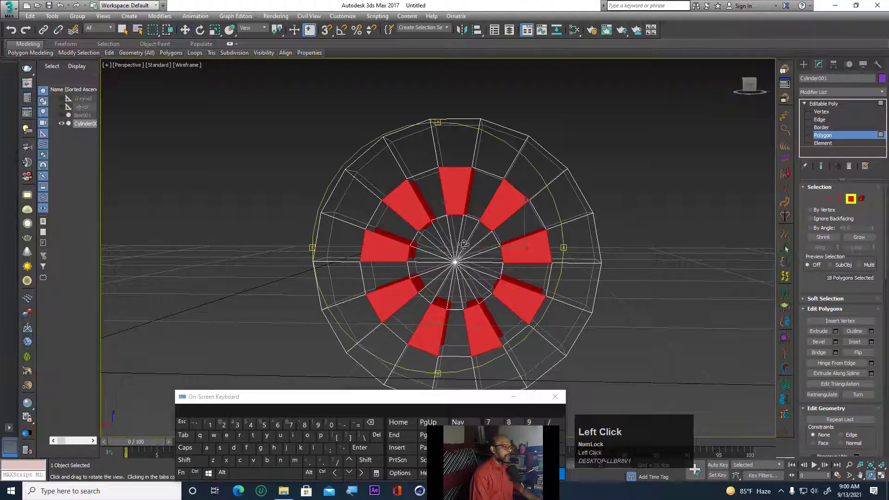
pyautogui.moveTo(464, 244); pyautogui.dragTo(481, 222)
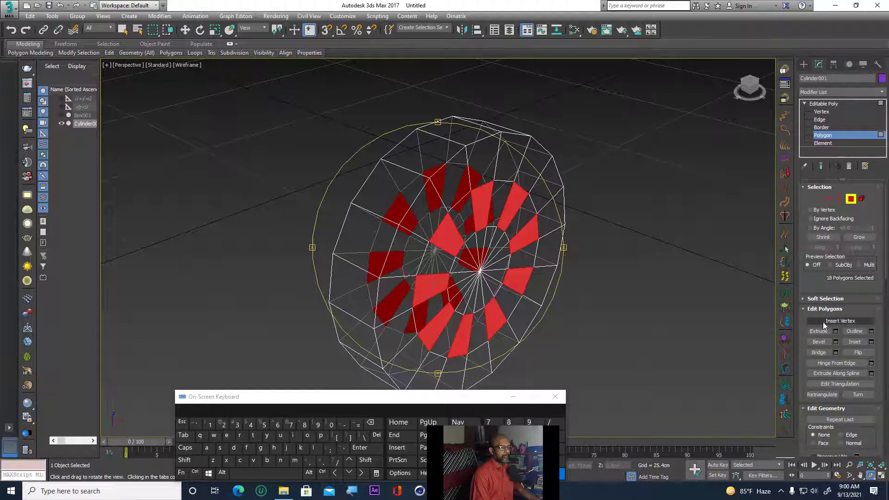
pyautogui.click(816, 354)
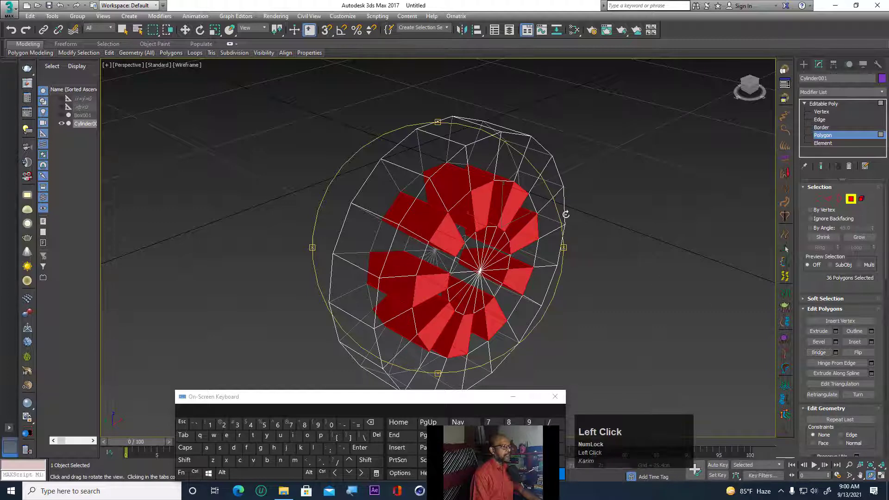
# Display the wheel shaded with edged faces, exit its Polygon level and check the cut openings from an angle.
pyautogui.moveTo(618, 213)
pyautogui.mouseDown()
pyautogui.moveTo(581, 200)
pyautogui.moveTo(609, 218)
pyautogui.moveTo(484, 236)
pyautogui.moveTo(447, 227)
pyautogui.moveTo(469, 227)
pyautogui.mouseUp()
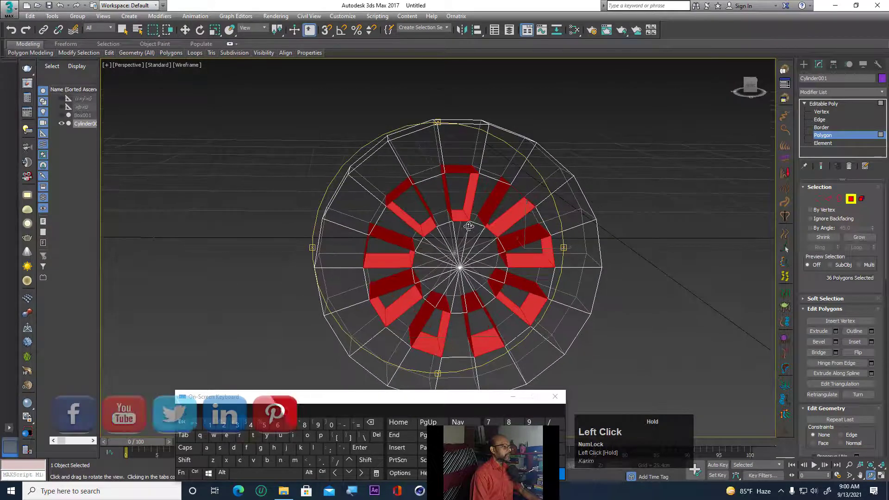
pyautogui.press('F3')
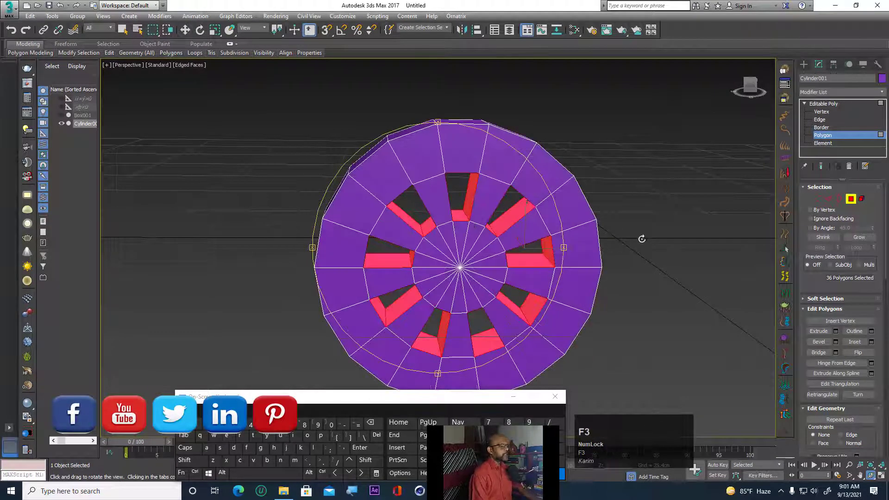
pyautogui.click(804, 64)
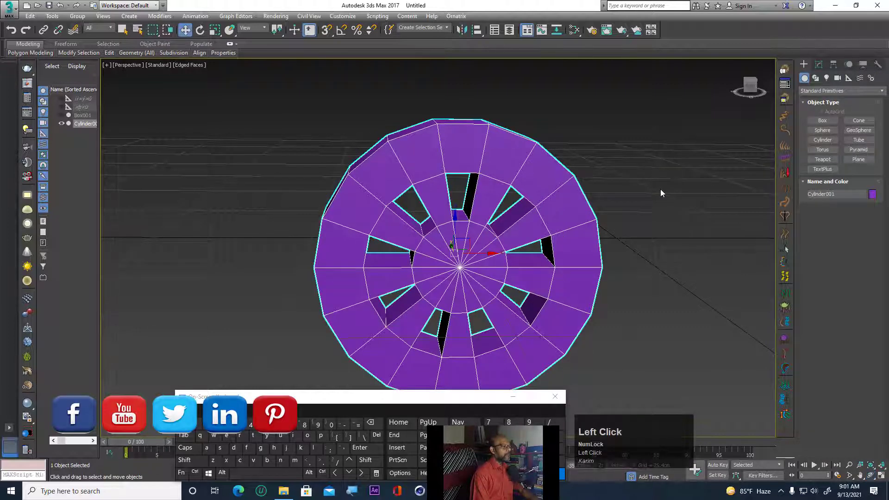
pyautogui.click(661, 189)
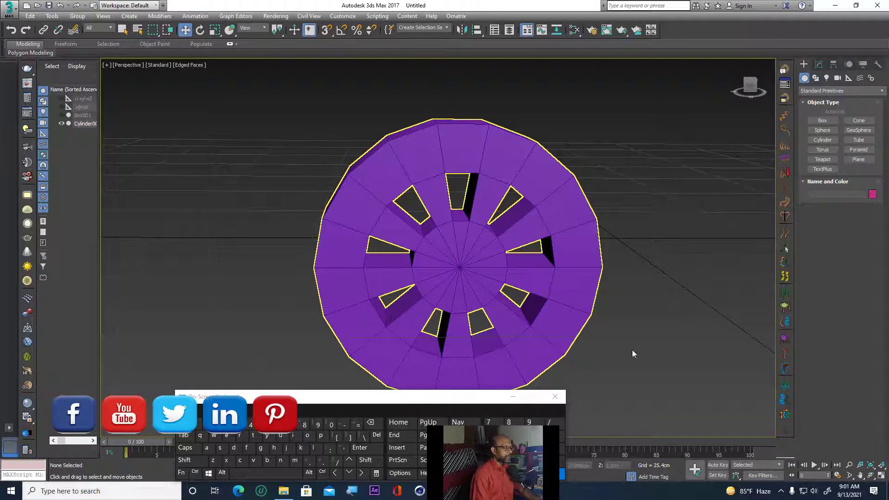
pyautogui.click(868, 474)
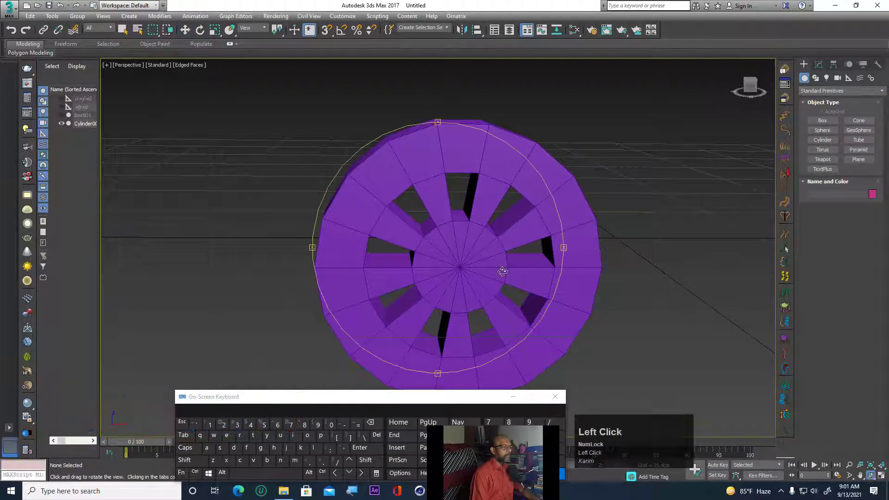
pyautogui.moveTo(502, 268); pyautogui.dragTo(474, 237)
pyautogui.rightClick(473, 238)
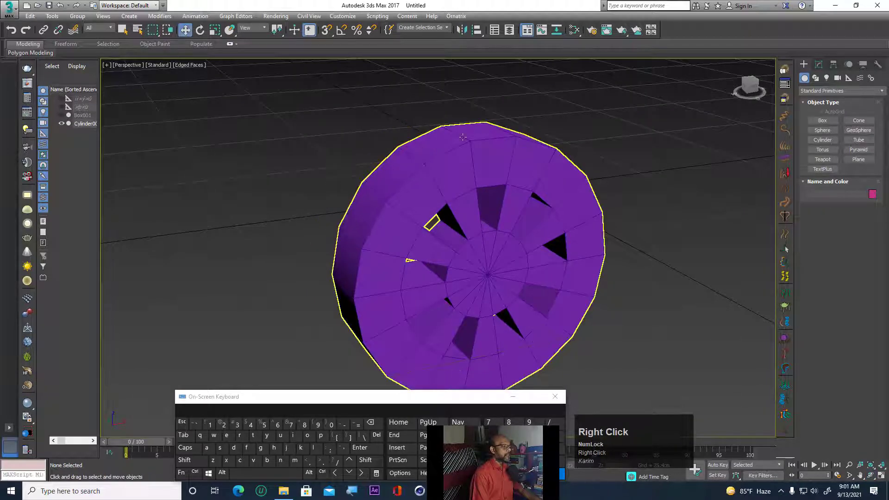
pyautogui.click(637, 163)
# Thin the wheel by moving the vertices of its body-side cap along Y toward the outer cap in the Top view.
pyautogui.click(585, 241)
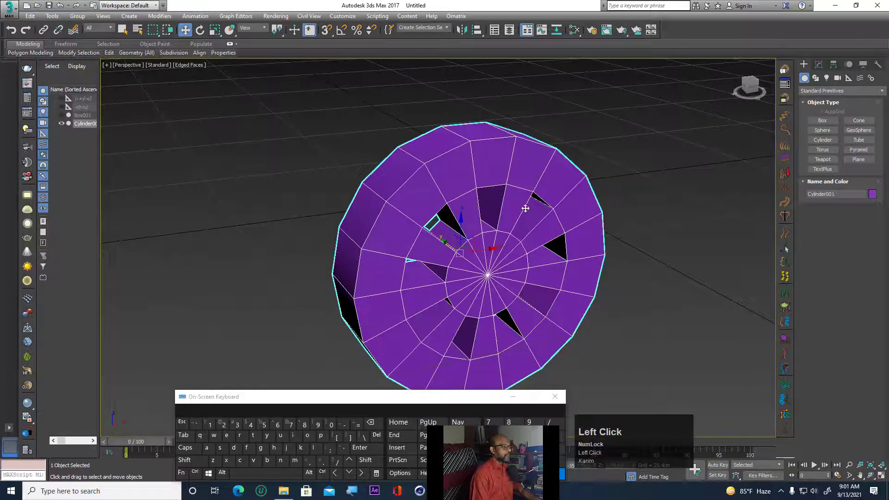
pyautogui.click(881, 475)
pyautogui.click(819, 65)
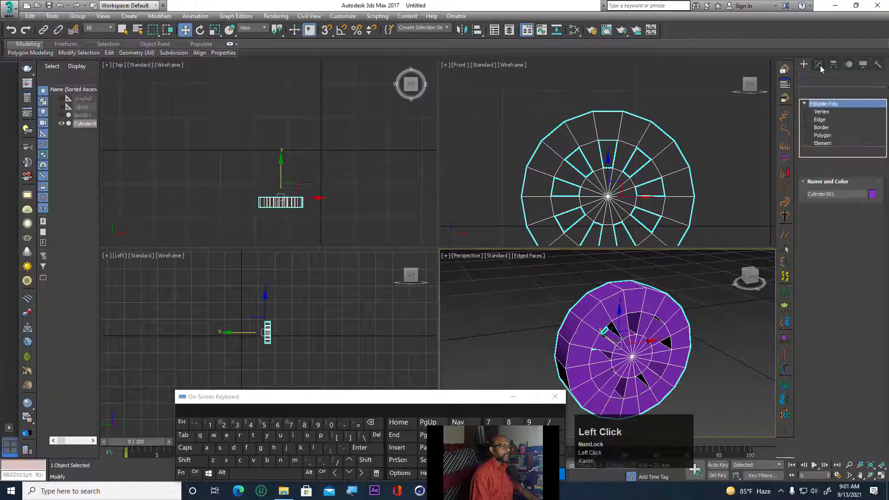
pyautogui.click(821, 113)
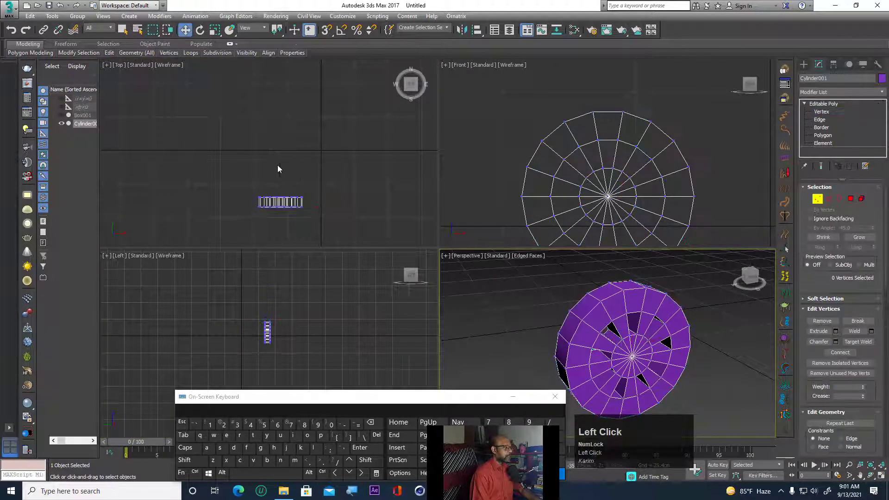
pyautogui.moveTo(222, 168); pyautogui.dragTo(348, 205)
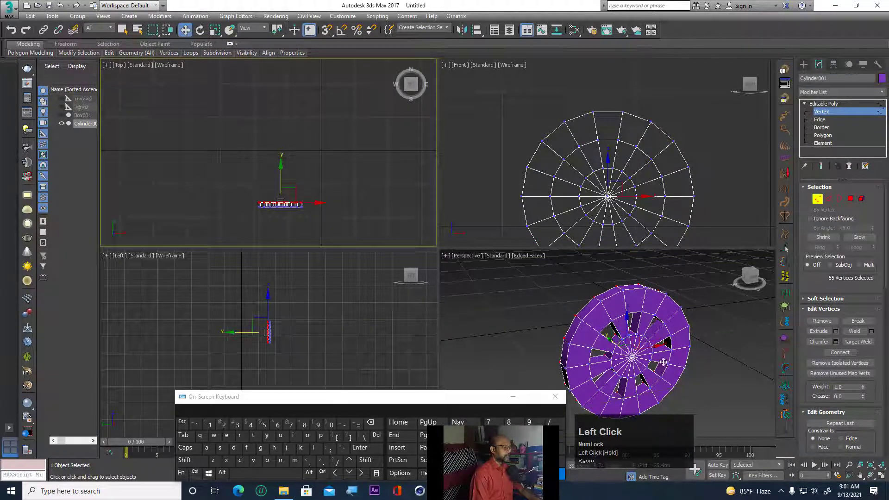
pyautogui.click(703, 345)
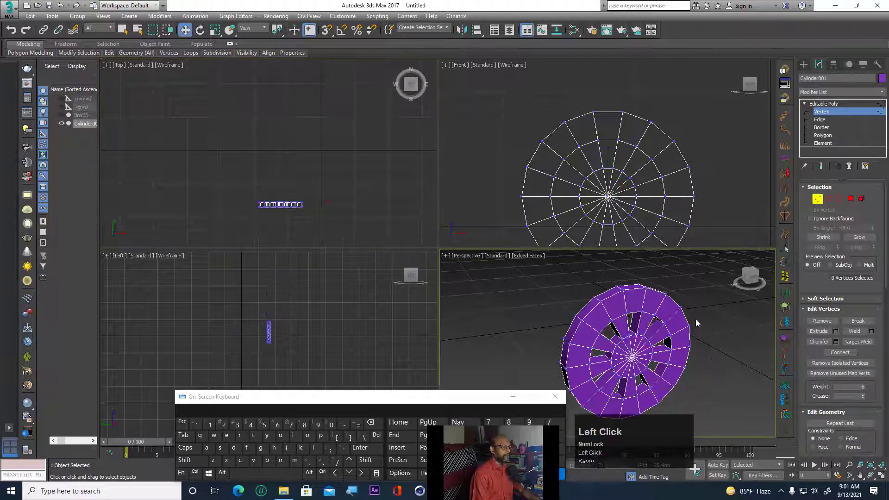
pyautogui.click(822, 105)
pyautogui.click(715, 336)
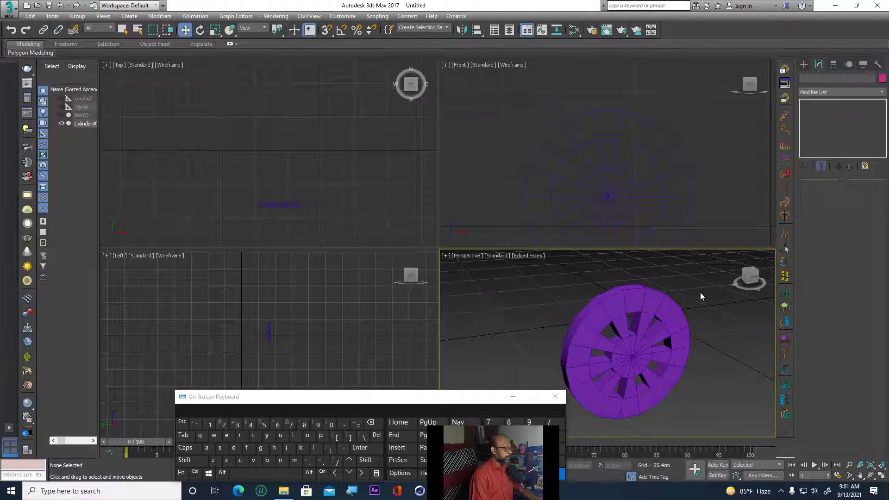
# End the wheel's isolation in a maximized Perspective view to bring the car body back.
pyautogui.hotkey('alt', 'w')
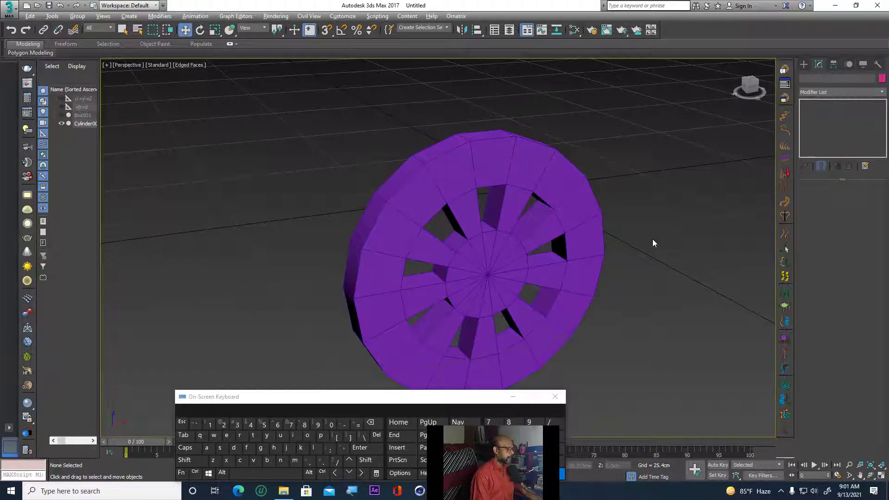
pyautogui.rightClick(580, 224)
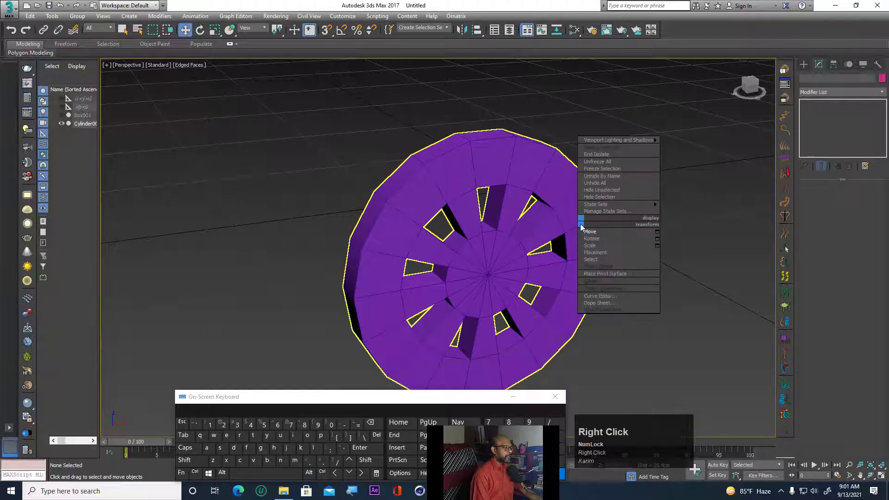
pyautogui.click(601, 155)
# Move the wheel along X to line up with the body's front vertical edge, and along Y up against the body's side.
pyautogui.click(486, 291)
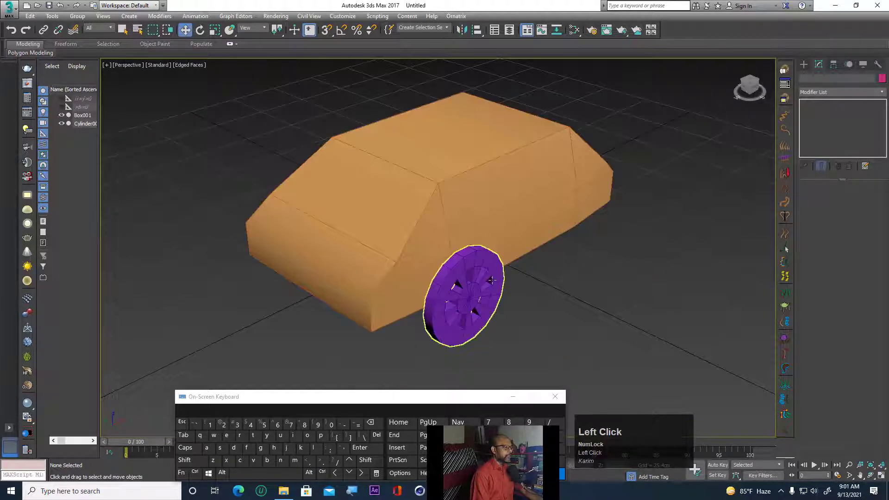
pyautogui.click(880, 475)
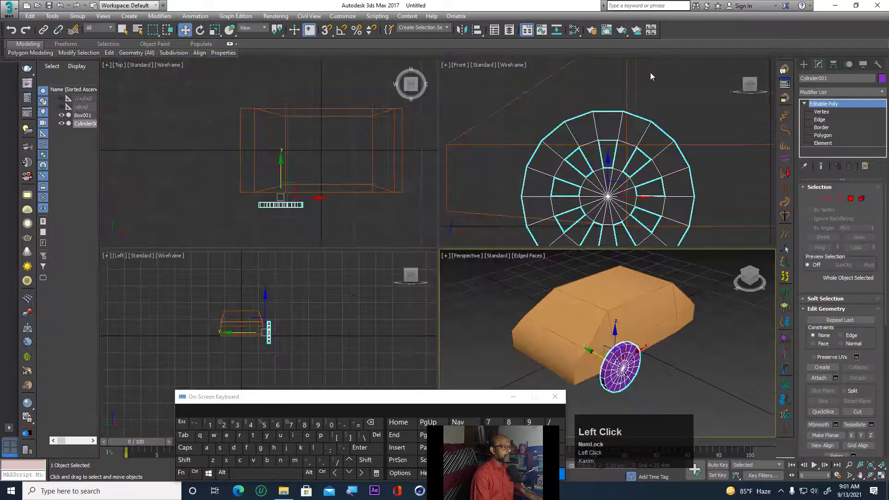
pyautogui.scroll(-3, 650, 72)
pyautogui.moveTo(650, 72); pyautogui.dragTo(542, 95, button='middle')
pyautogui.scroll(5, 541, 165)
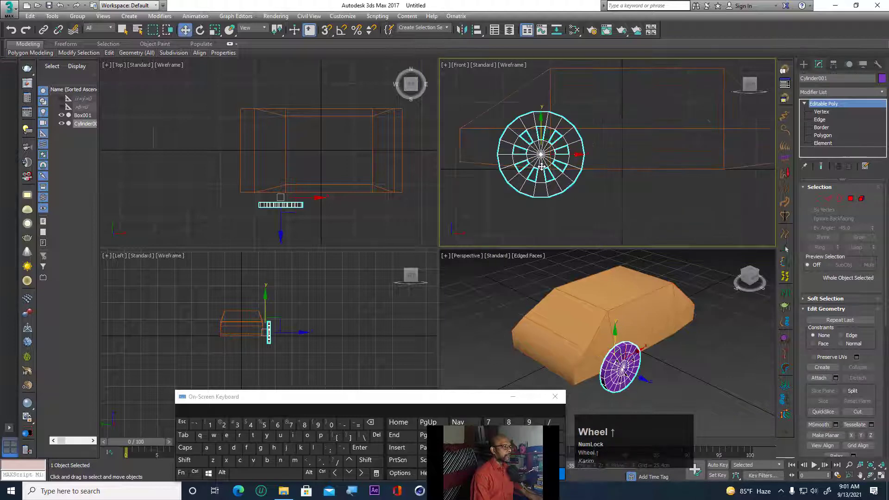
pyautogui.moveTo(567, 150); pyautogui.dragTo(580, 152)
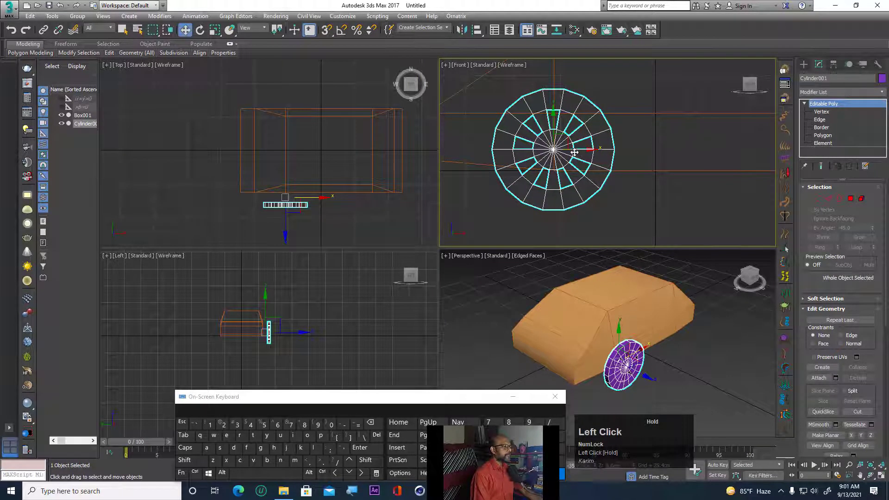
pyautogui.rightClick(283, 212)
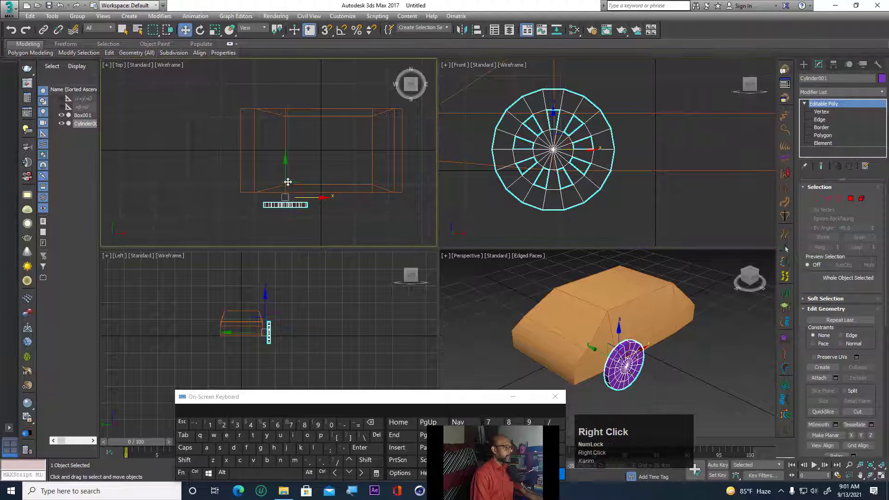
pyautogui.click(285, 177)
pyautogui.moveTo(285, 177); pyautogui.dragTo(283, 168)
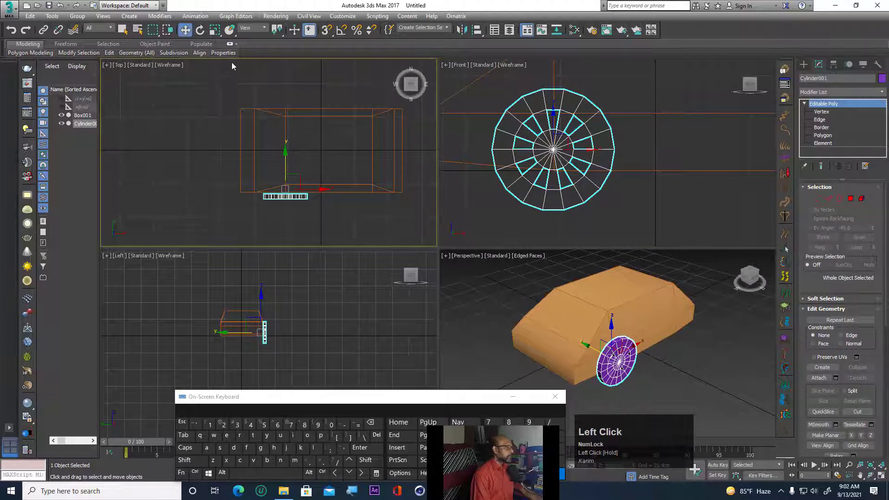
# Scale the wheel uniformly down to 65.2 percent.
pyautogui.click(215, 31)
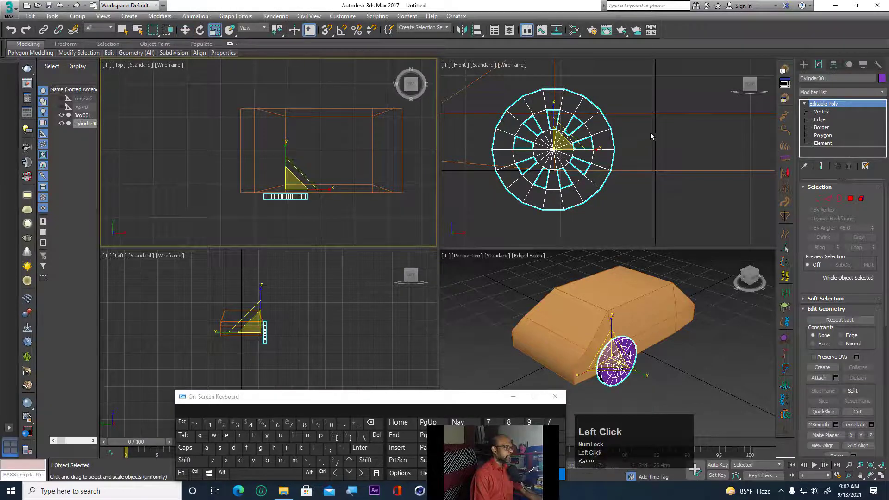
pyautogui.rightClick(214, 31)
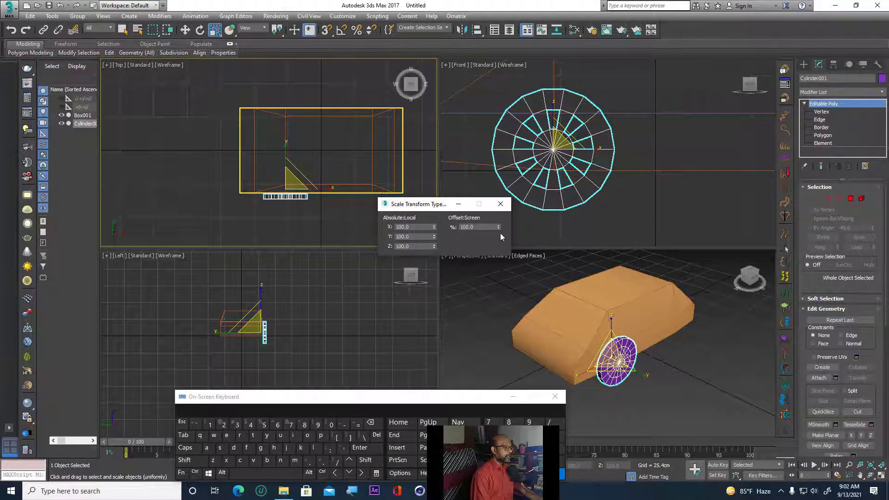
pyautogui.moveTo(499, 228); pyautogui.dragTo(516, 390)
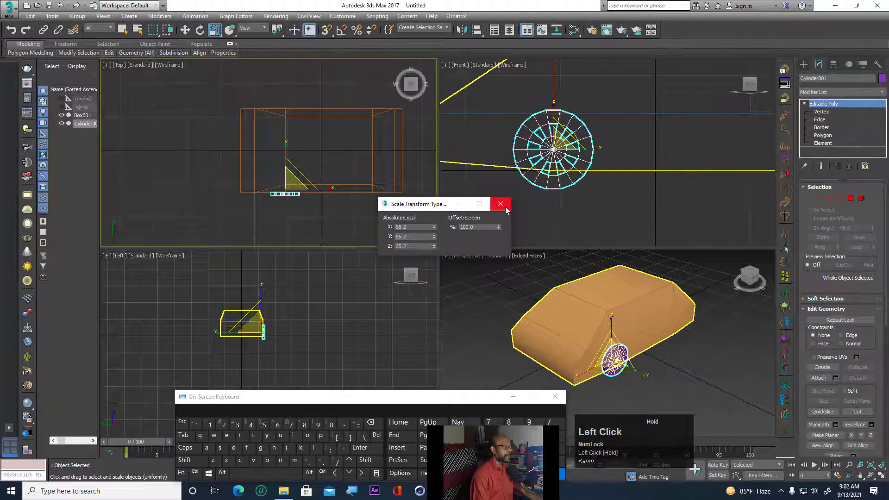
pyautogui.click(500, 204)
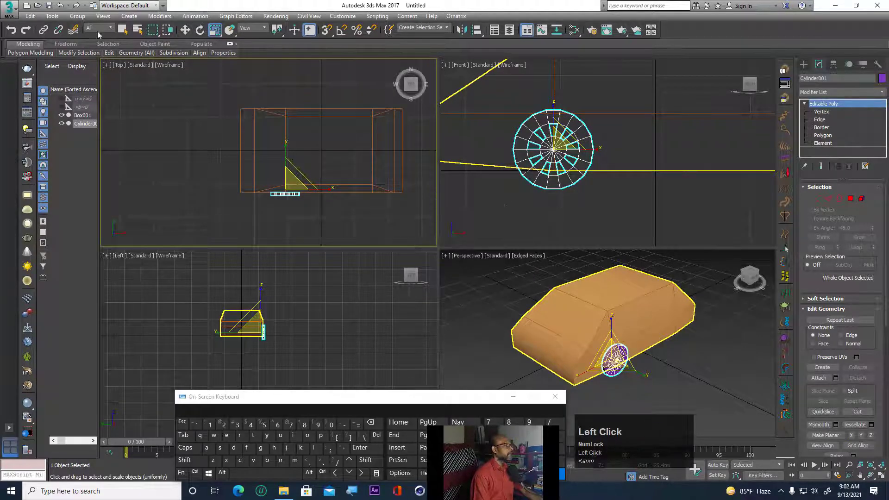
# Lower the wheel until its centre sits on the body's bottom edge, and nudge it slightly outward from the body along Y.
pyautogui.press('w')
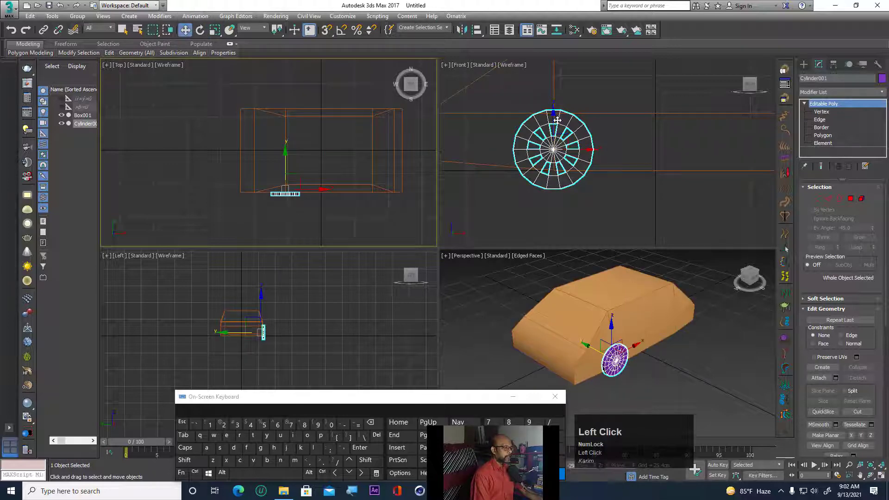
pyautogui.moveTo(557, 120); pyautogui.dragTo(558, 139)
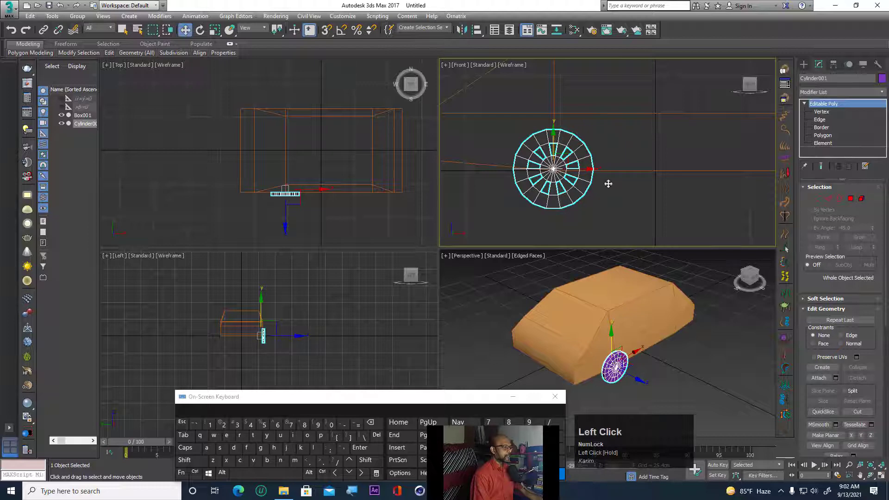
pyautogui.click(628, 201)
pyautogui.scroll(4, 293, 206)
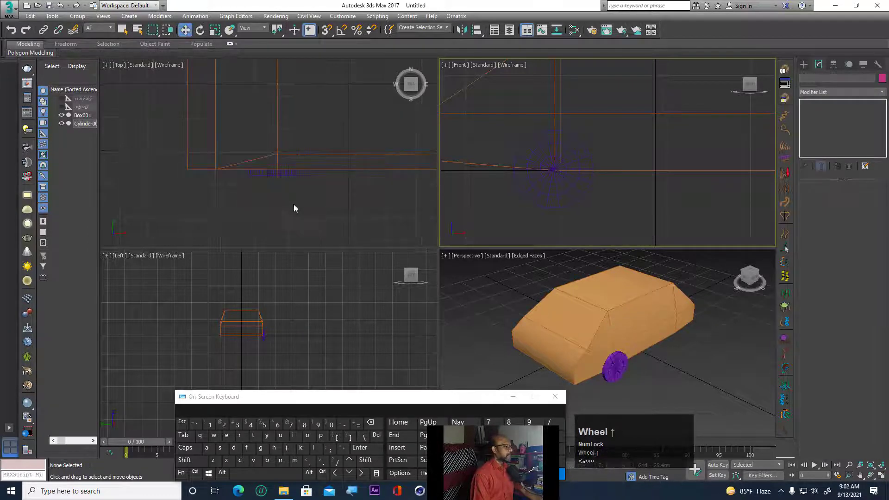
pyautogui.click(276, 172)
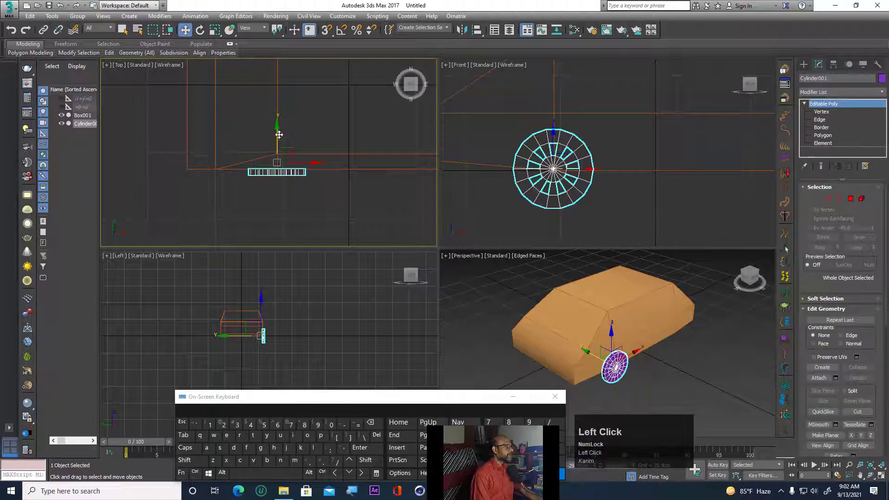
pyautogui.moveTo(277, 134); pyautogui.dragTo(276, 138)
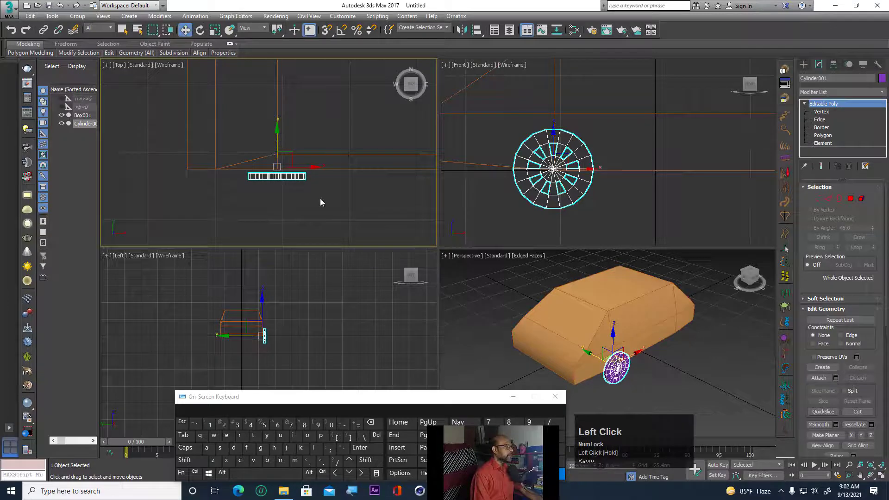
pyautogui.click(306, 193)
# Thicken the wheel by moving its body-side cap vertices along Y just inside the car body, and reselect the whole wheel.
pyautogui.click(294, 174)
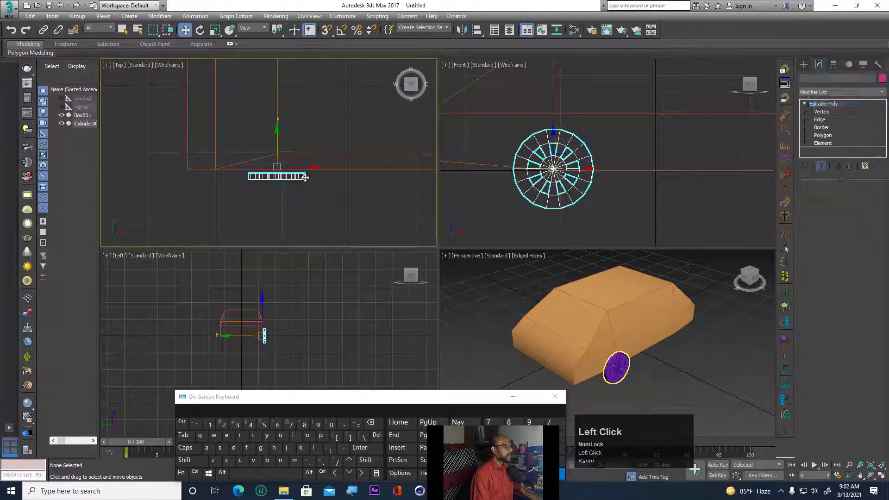
pyautogui.click(820, 112)
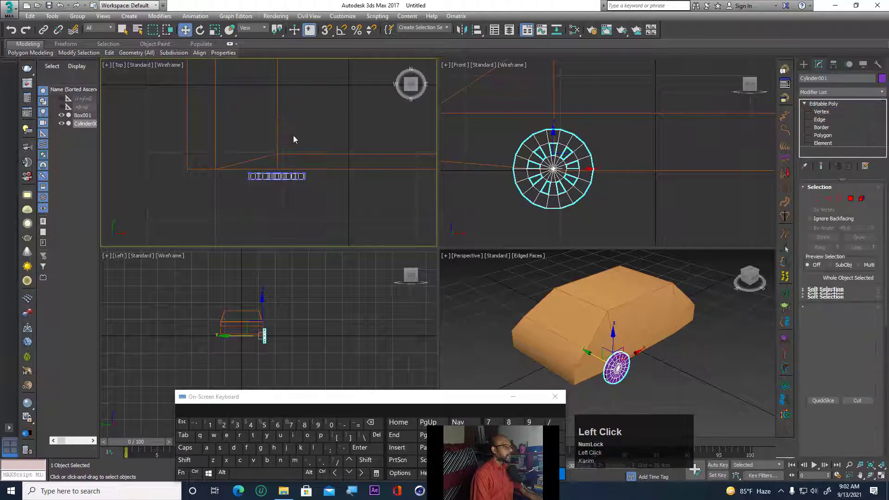
pyautogui.scroll(3, 279, 162)
pyautogui.moveTo(343, 196); pyautogui.dragTo(379, 202)
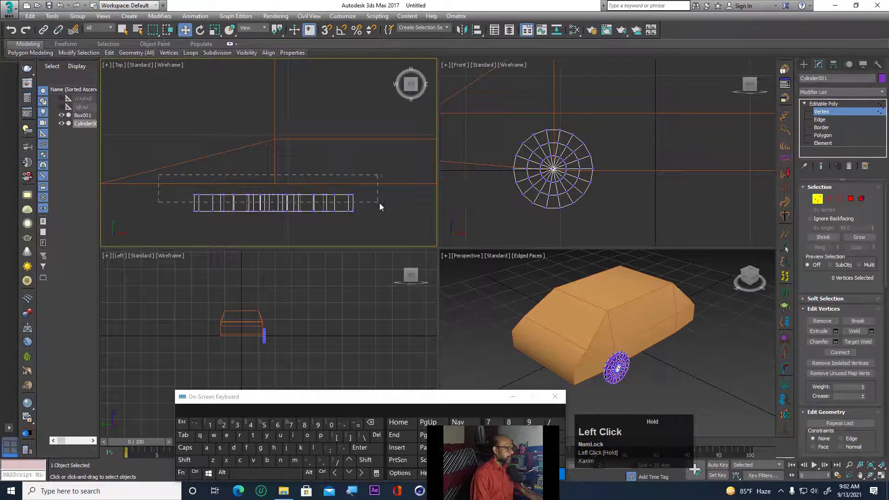
pyautogui.moveTo(274, 165); pyautogui.dragTo(276, 128)
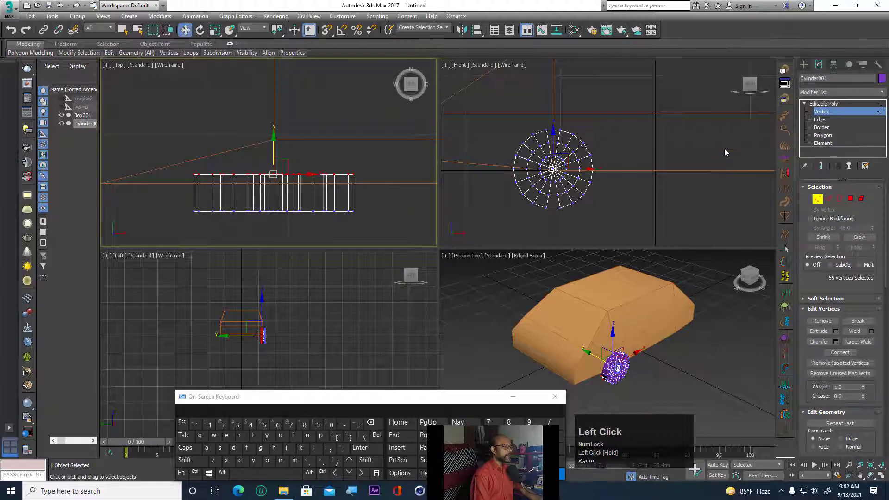
pyautogui.click(804, 65)
pyautogui.click(717, 343)
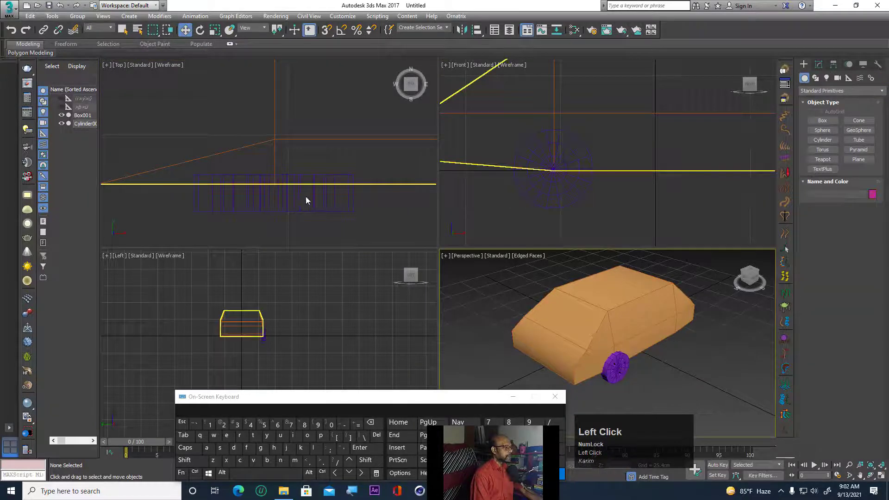
pyautogui.click(298, 209)
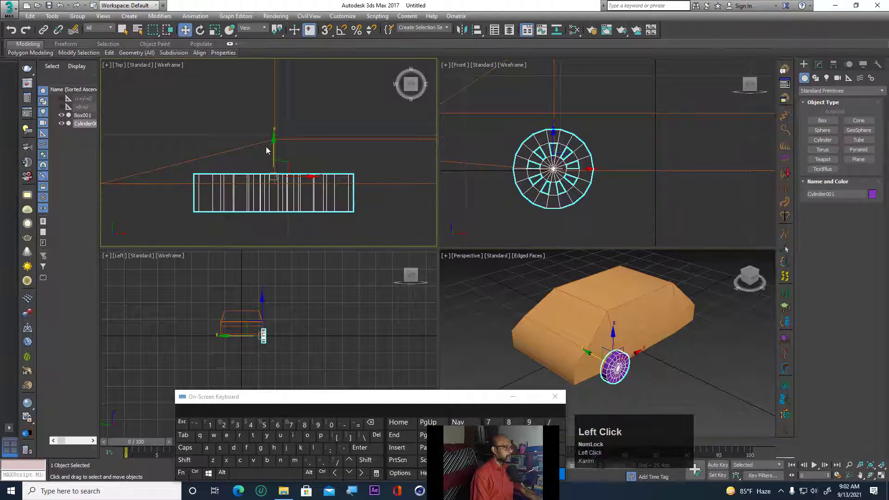
# Move the front wheel outward along Y just clear of the body's side, and copy it along X to the rear vertical edge.
pyautogui.moveTo(274, 149); pyautogui.dragTo(276, 161)
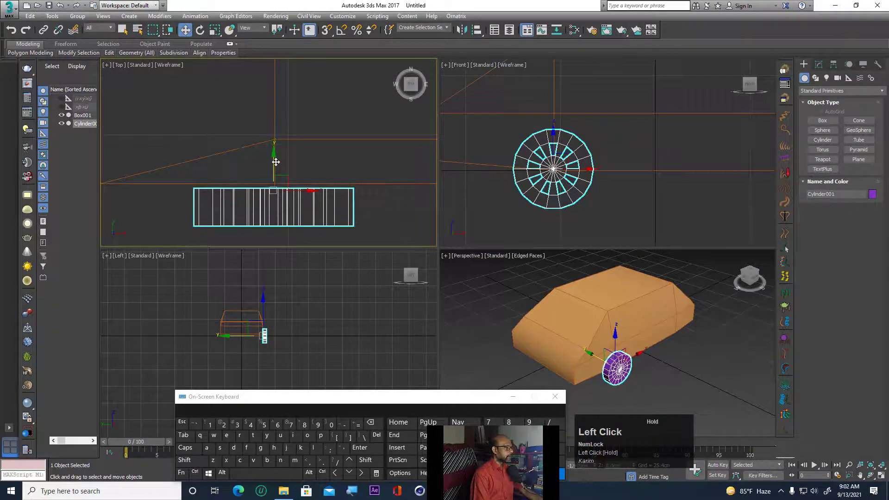
pyautogui.click(615, 185)
pyautogui.scroll(-3, 578, 170)
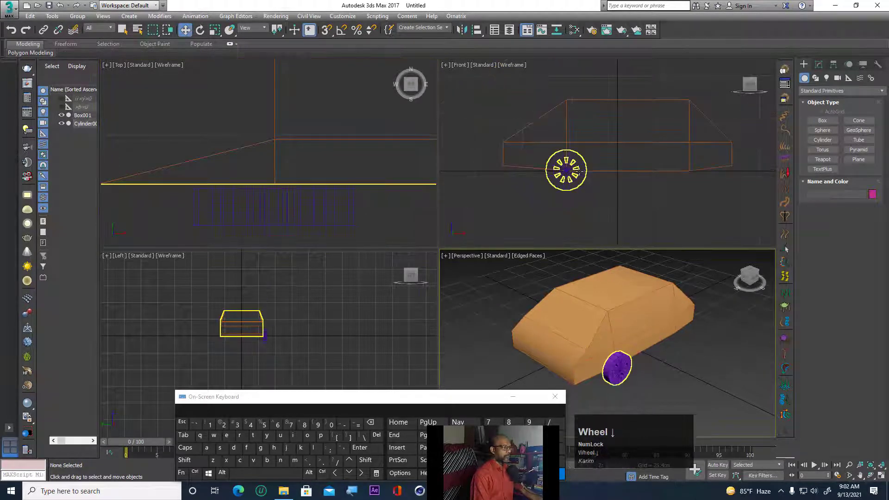
pyautogui.moveTo(581, 180); pyautogui.dragTo(517, 185, button='middle')
pyautogui.click(518, 185)
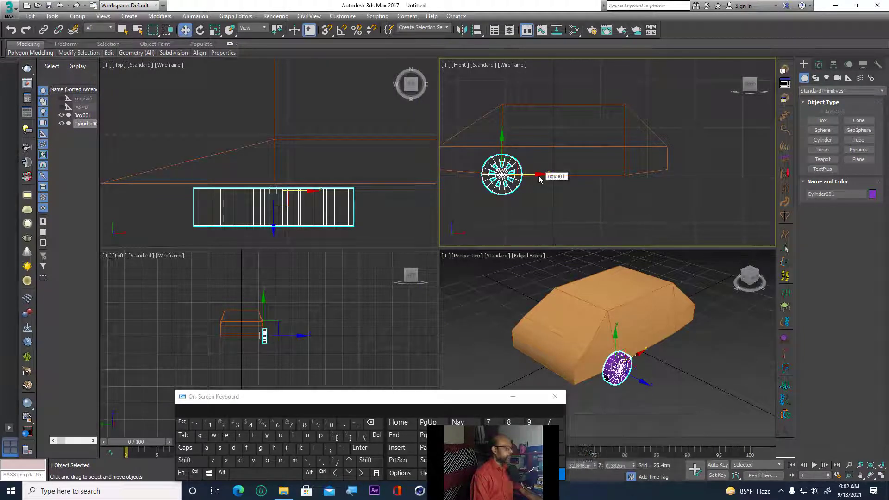
pyautogui.press('shift')
pyautogui.keyDown('shift'); pyautogui.moveTo(538, 174); pyautogui.dragTo(661, 179); pyautogui.keyUp('shift')
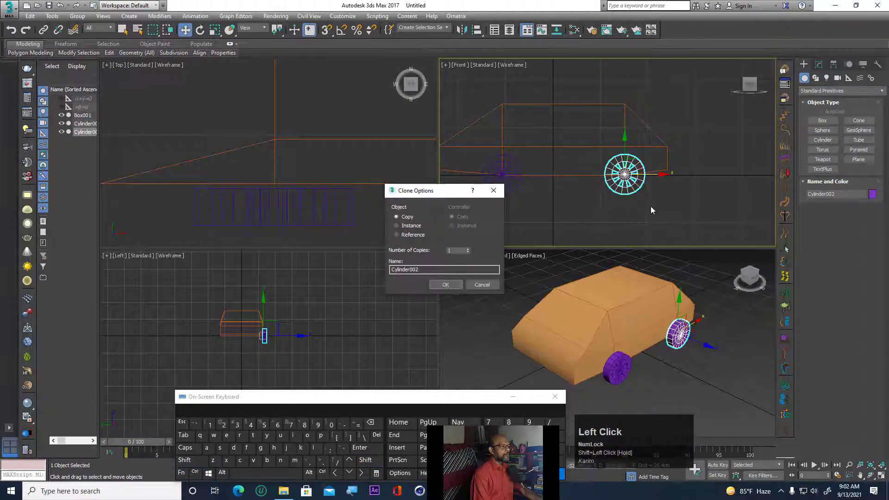
pyautogui.click(446, 284)
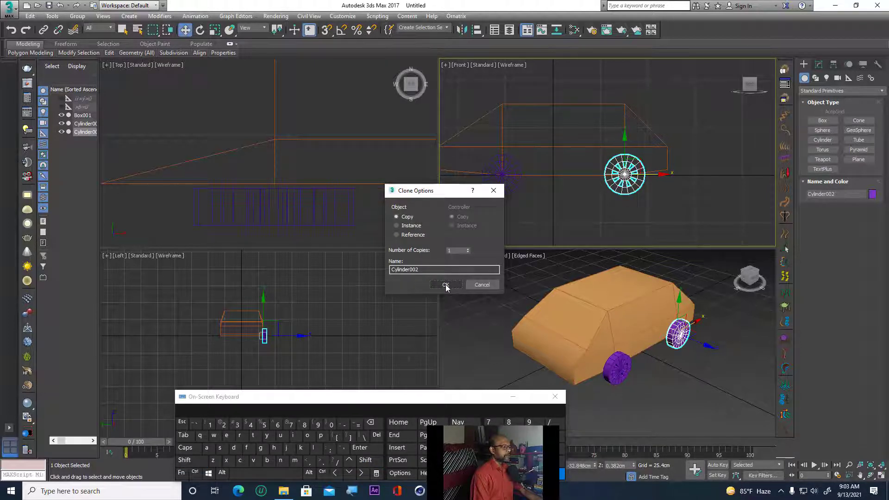
pyautogui.click(446, 284)
pyautogui.click(672, 364)
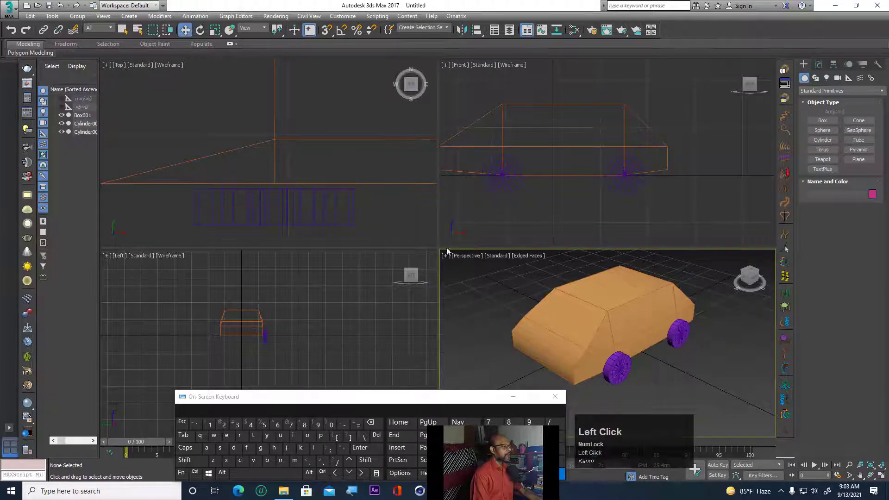
# Select both wheels and copy them together along Y to just outside the opposite side of the car body.
pyautogui.scroll(-2, 379, 210)
pyautogui.moveTo(378, 210); pyautogui.dragTo(261, 184, button='middle')
pyautogui.scroll(-2, 263, 184)
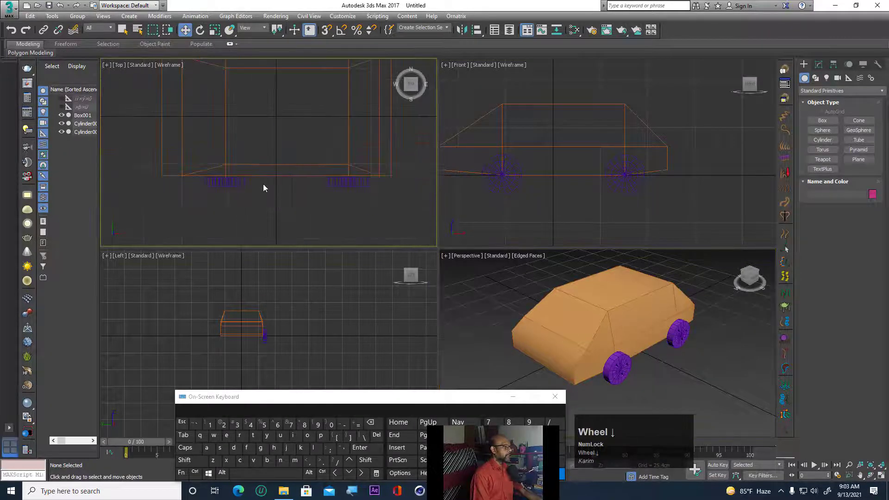
pyautogui.click(339, 183)
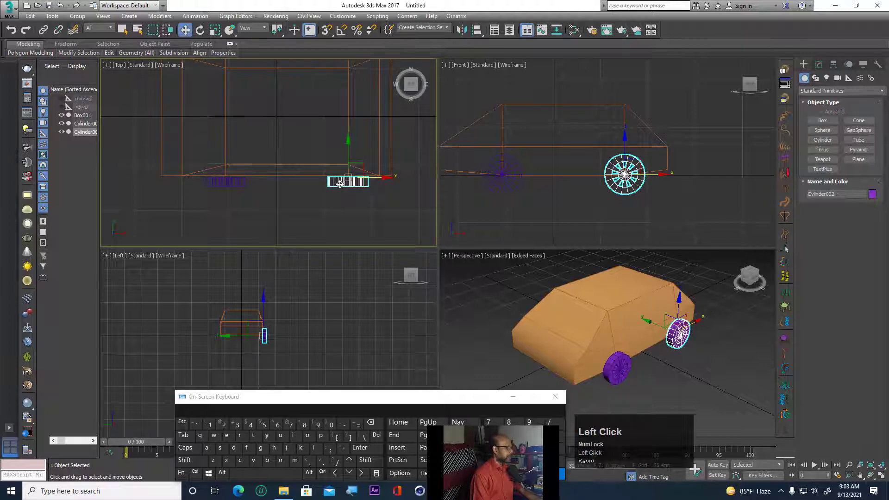
pyautogui.keyDown('ctrl'); pyautogui.click(227, 182); pyautogui.keyUp('ctrl')
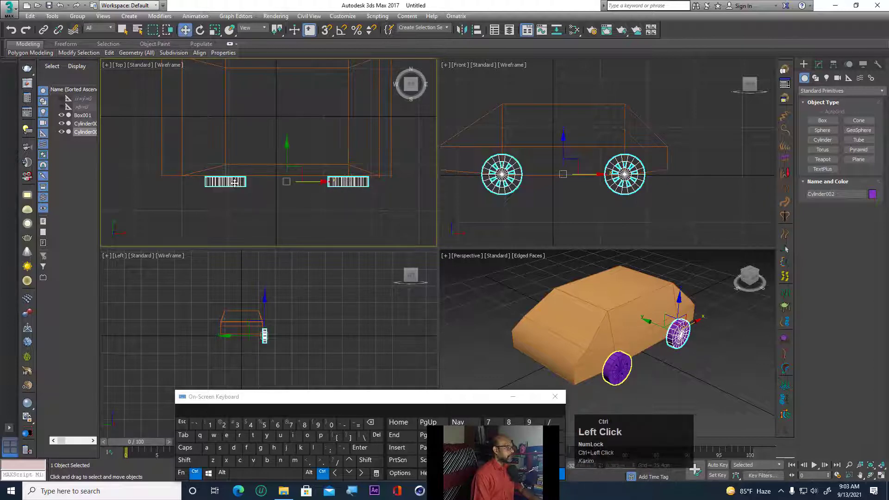
pyautogui.moveTo(289, 199); pyautogui.dragTo(313, 246, button='middle')
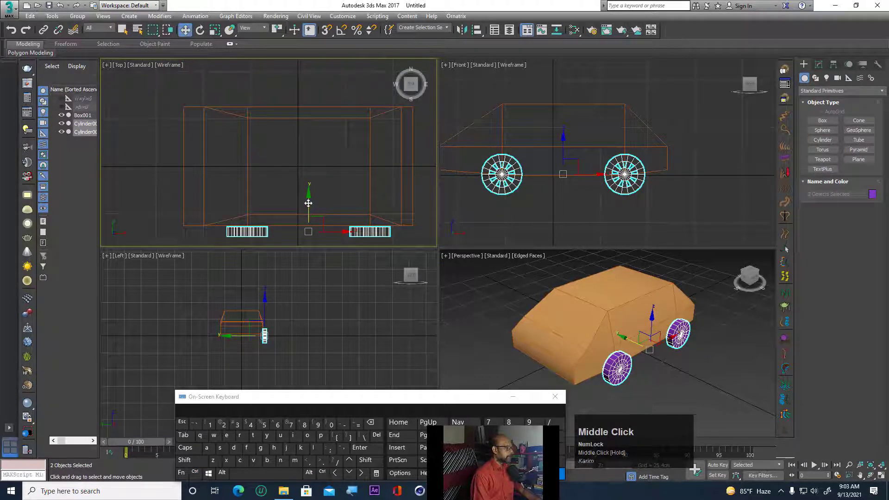
pyautogui.moveTo(309, 203)
pyautogui.keyDown('shift'); pyautogui.mouseDown()
pyautogui.moveTo(326, 53)
pyautogui.moveTo(327, 71)
pyautogui.mouseUp(); pyautogui.keyUp('shift')
pyautogui.click(452, 285)
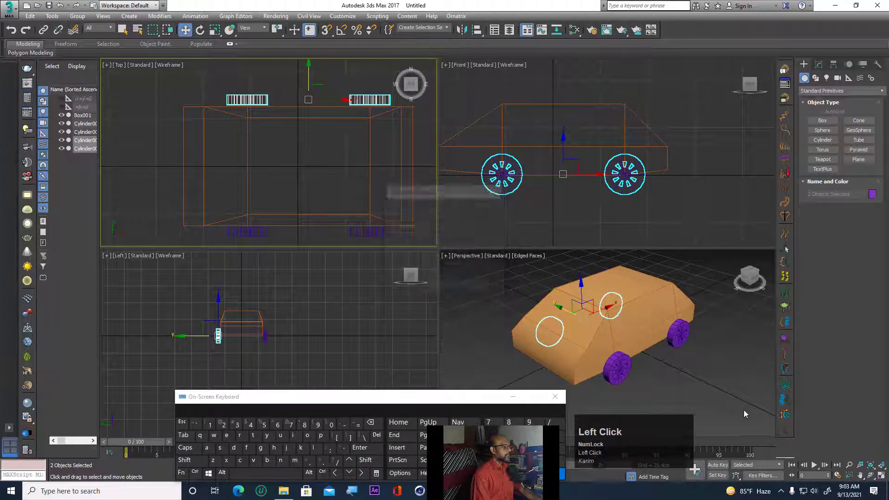
pyautogui.click(693, 373)
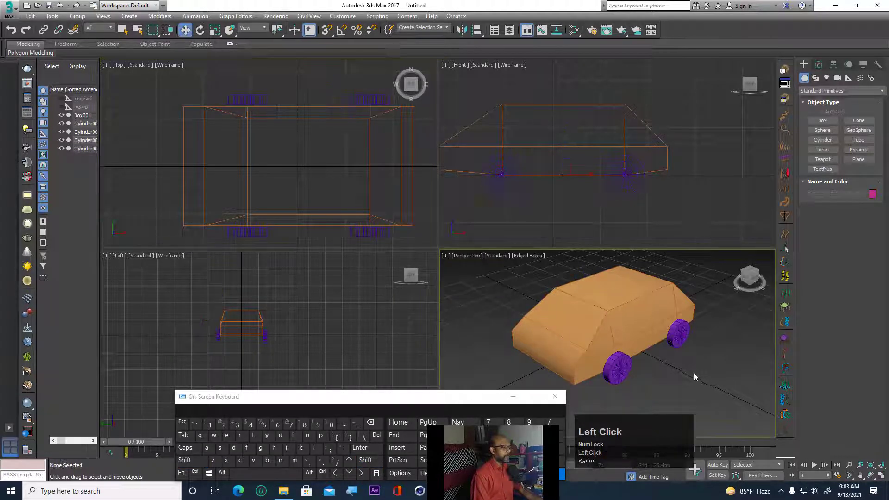
# Maximize the Perspective view and orbit around the car to inspect how the wheels sit against the body.
pyautogui.click(881, 477)
pyautogui.click(870, 476)
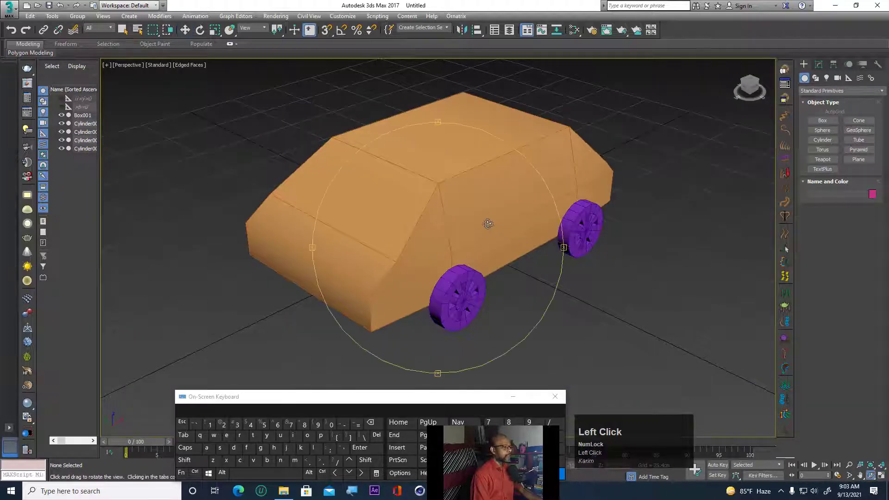
pyautogui.moveTo(488, 224)
pyautogui.mouseDown()
pyautogui.moveTo(463, 218)
pyautogui.moveTo(406, 171)
pyautogui.moveTo(492, 243)
pyautogui.moveTo(479, 228)
pyautogui.moveTo(490, 237)
pyautogui.mouseUp()
pyautogui.rightClick(539, 381)
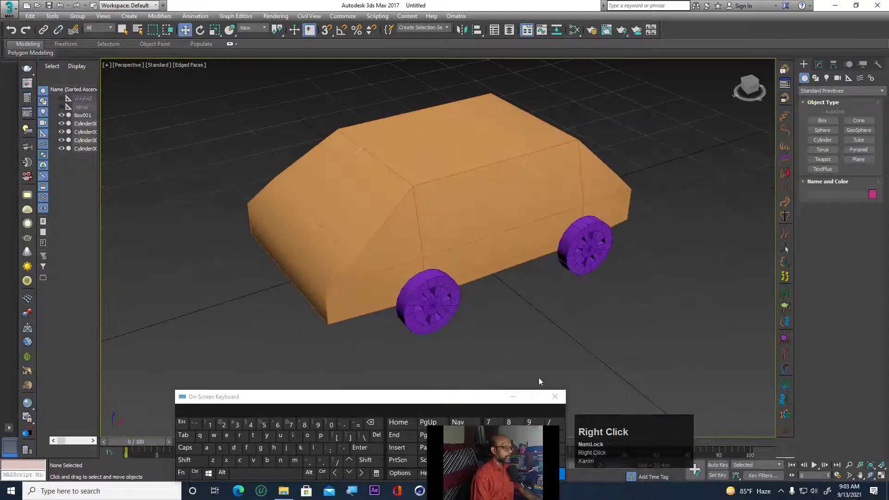
# Try to rotate the near front wheel about its axis, and undo the rotation.
pyautogui.click(448, 308)
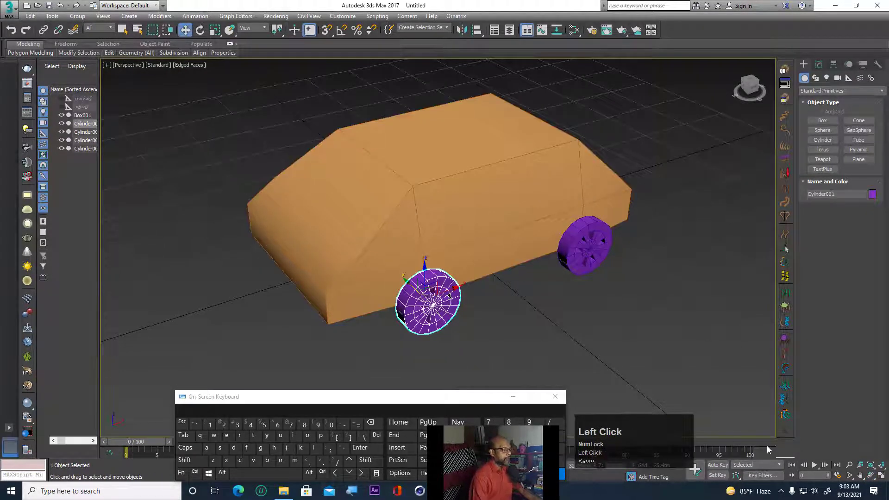
pyautogui.click(200, 30)
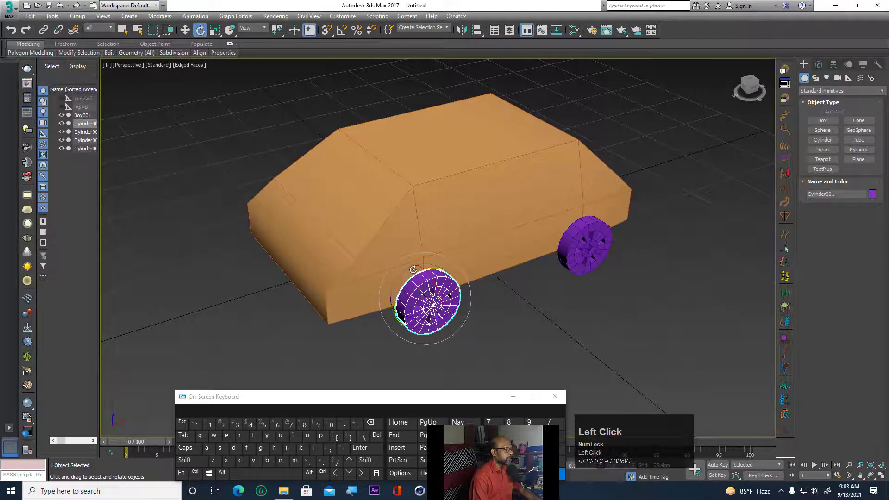
pyautogui.moveTo(412, 271); pyautogui.dragTo(392, 298)
pyautogui.hotkey('ctrl', 'z')
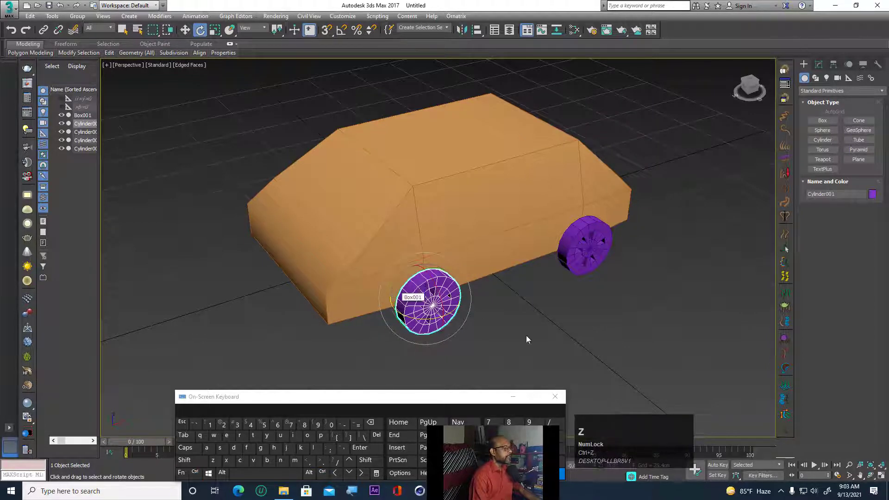
# Try to move the car body along X relative to the wheels, and undo the move.
pyautogui.click(871, 476)
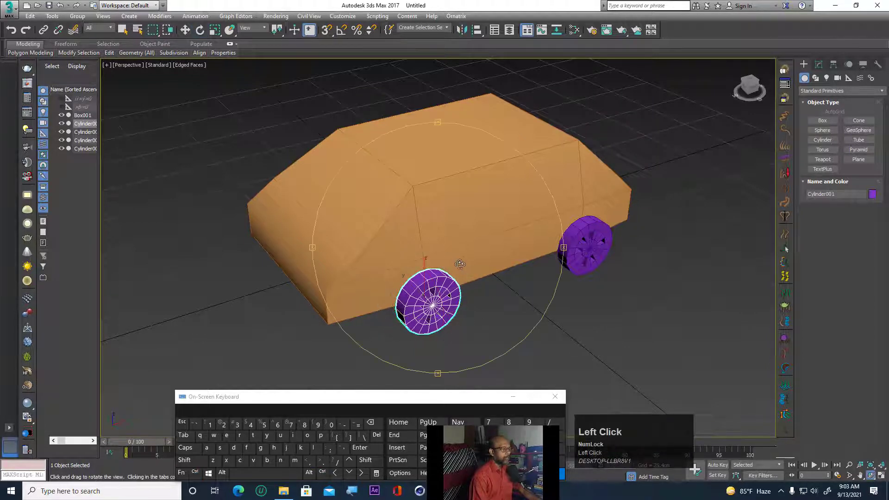
pyautogui.moveTo(460, 263); pyautogui.dragTo(429, 273)
pyautogui.rightClick(428, 273)
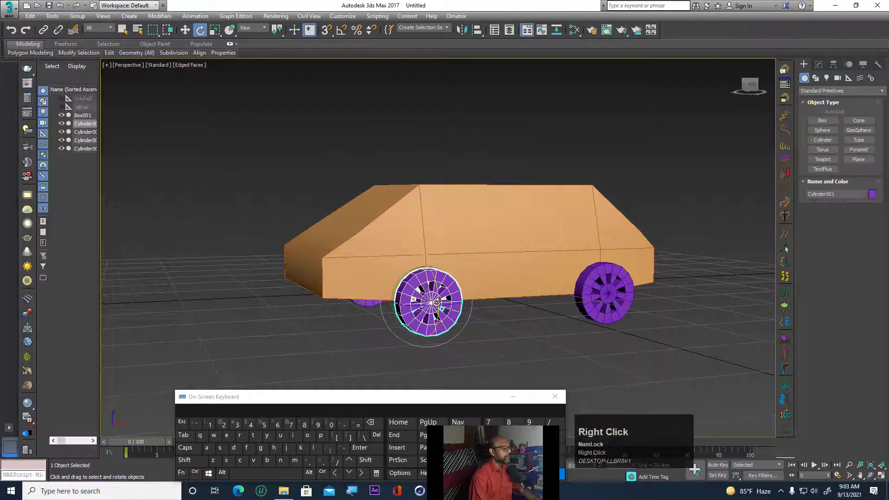
pyautogui.scroll(1, 398, 287)
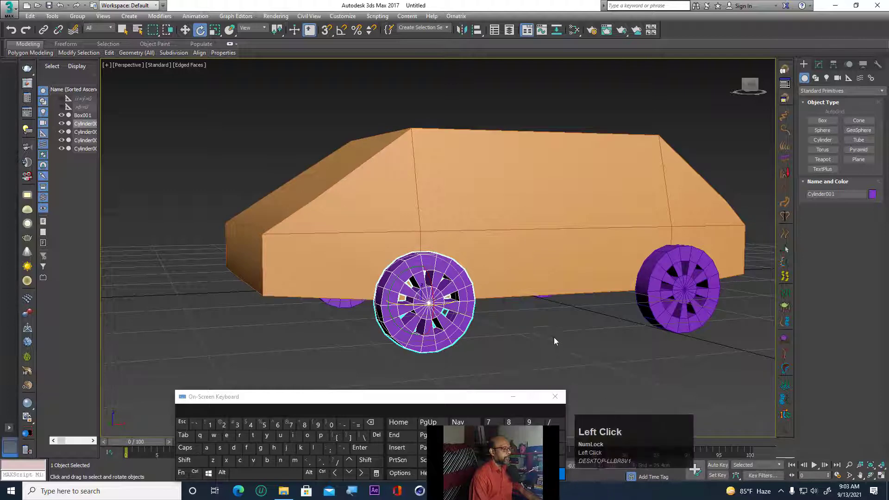
pyautogui.click(550, 267)
pyautogui.rightClick(550, 268)
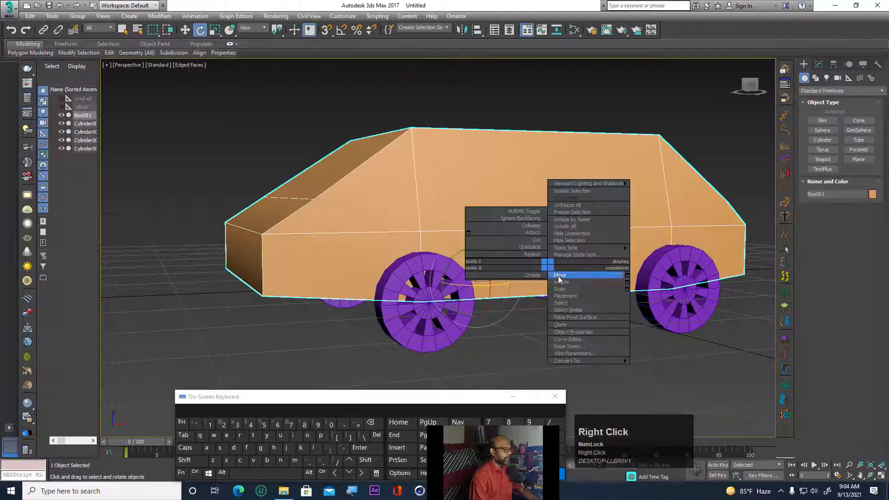
pyautogui.click(561, 274)
pyautogui.moveTo(509, 281); pyautogui.dragTo(454, 277)
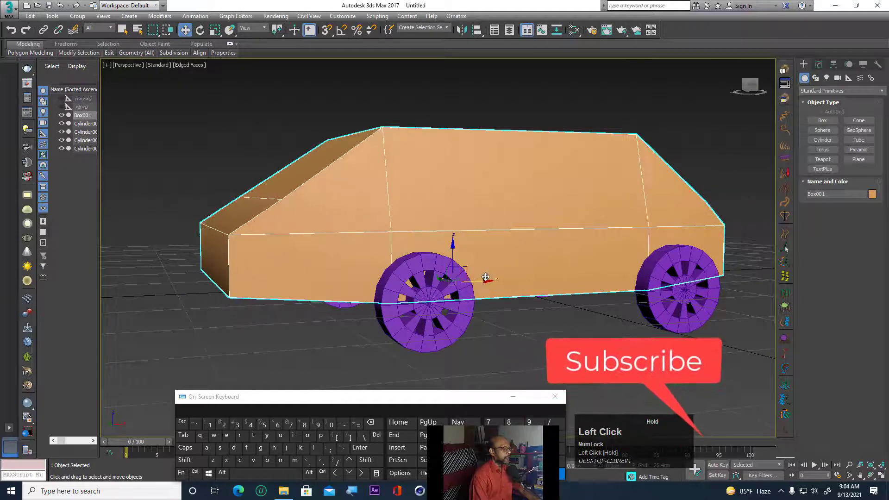
pyautogui.hotkey('ctrl', 'z')
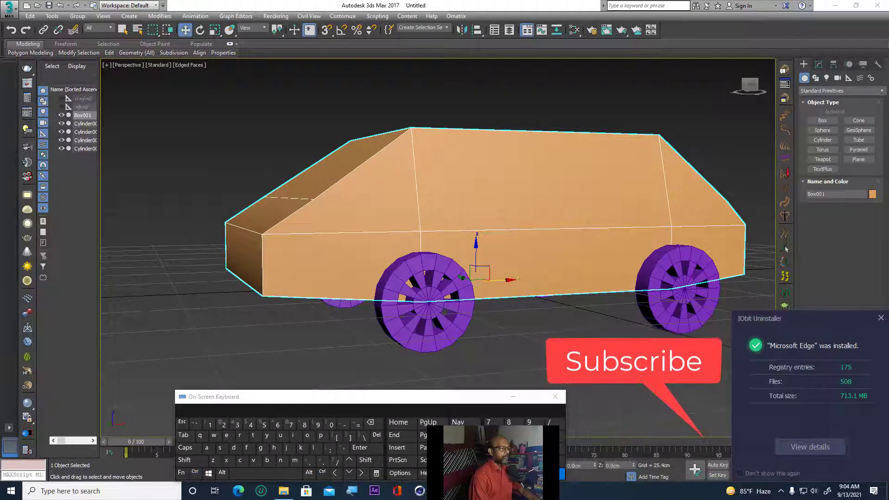
# Examine the near front wheel up close to see where its pivot sits relative to the wheel's centre.
pyautogui.click(759, 407)
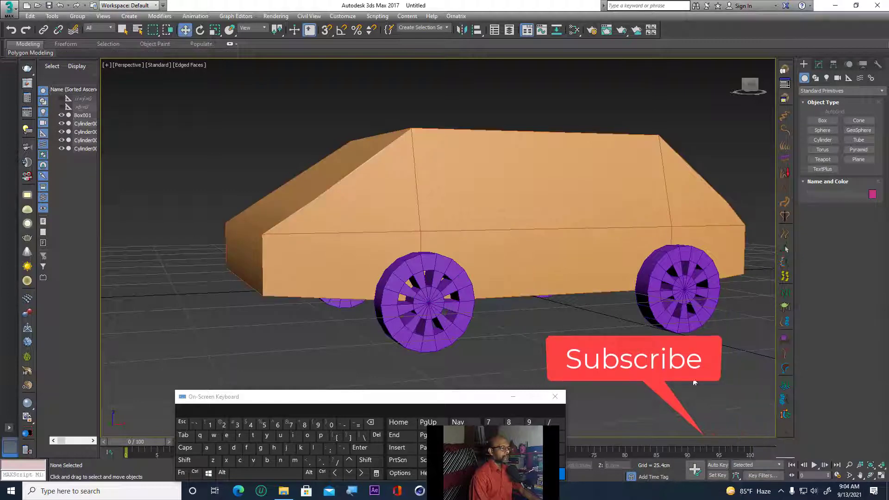
pyautogui.click(870, 477)
pyautogui.moveTo(495, 214)
pyautogui.mouseDown()
pyautogui.moveTo(490, 207)
pyautogui.moveTo(503, 215)
pyautogui.mouseUp()
pyautogui.scroll(-5, 493, 217)
pyautogui.scroll(4, 503, 216)
pyautogui.rightClick(526, 321)
pyautogui.click(490, 315)
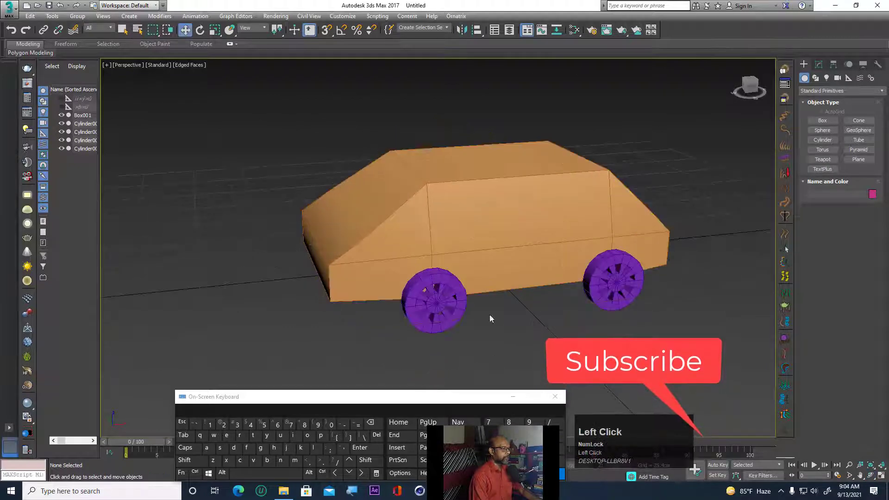
pyautogui.click(457, 309)
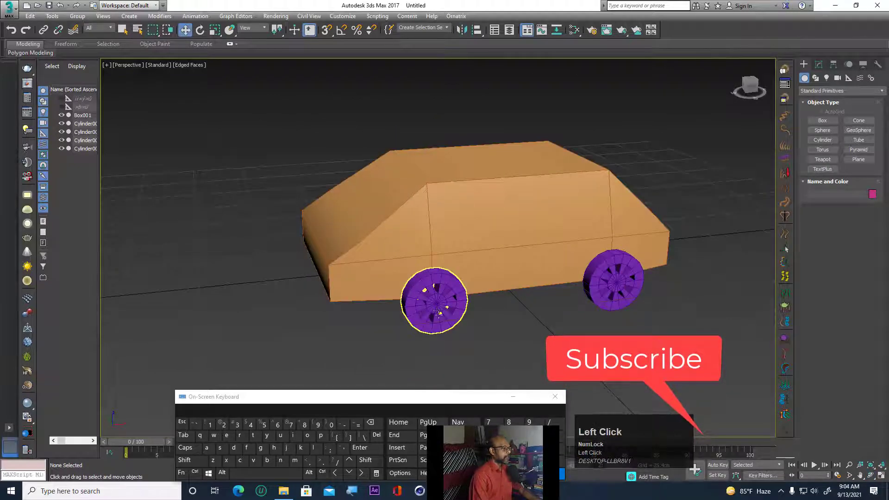
pyautogui.click(439, 313)
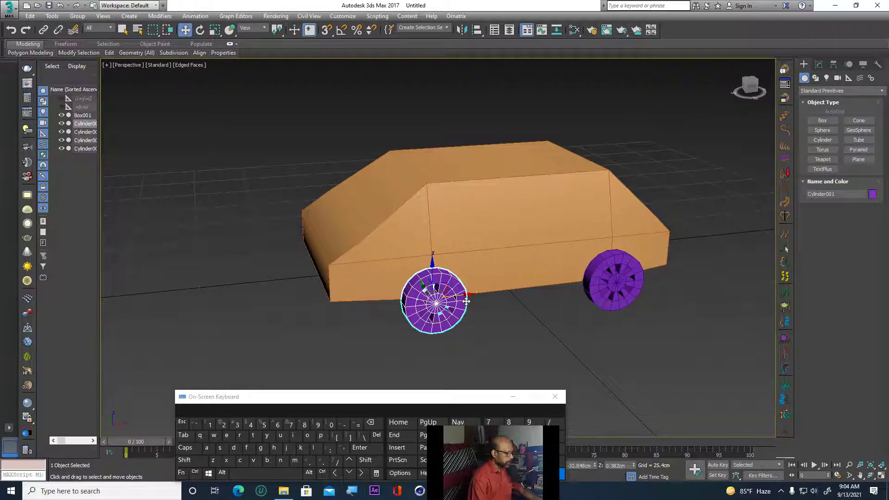
pyautogui.scroll(2, 449, 308)
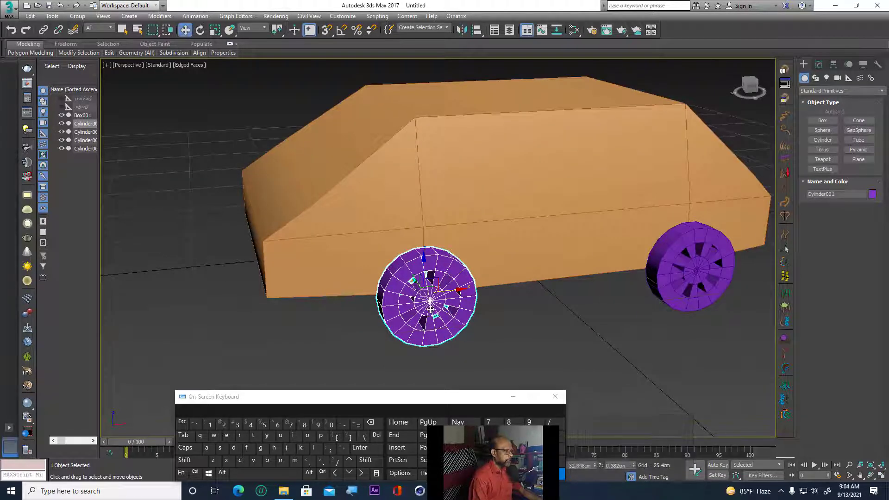
pyautogui.click(562, 318)
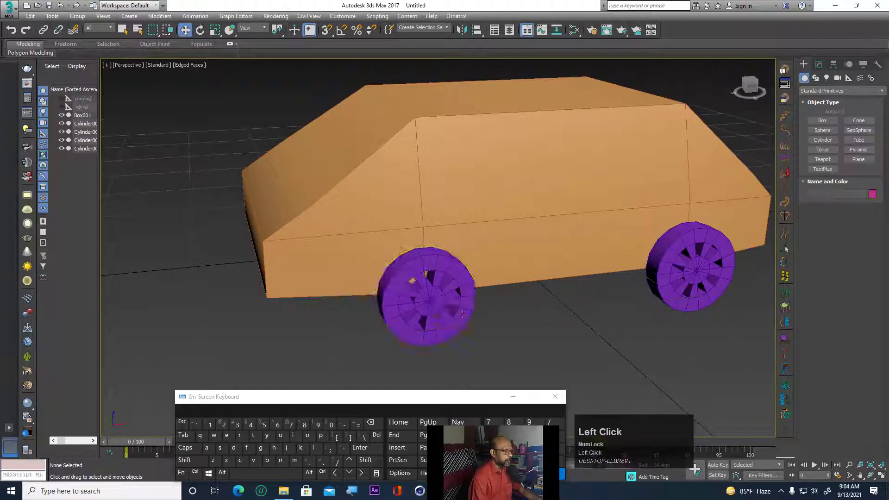
# Center the near front wheel's pivot to the object, with only the pivot affected, and make the Move tool active.
pyautogui.click(834, 65)
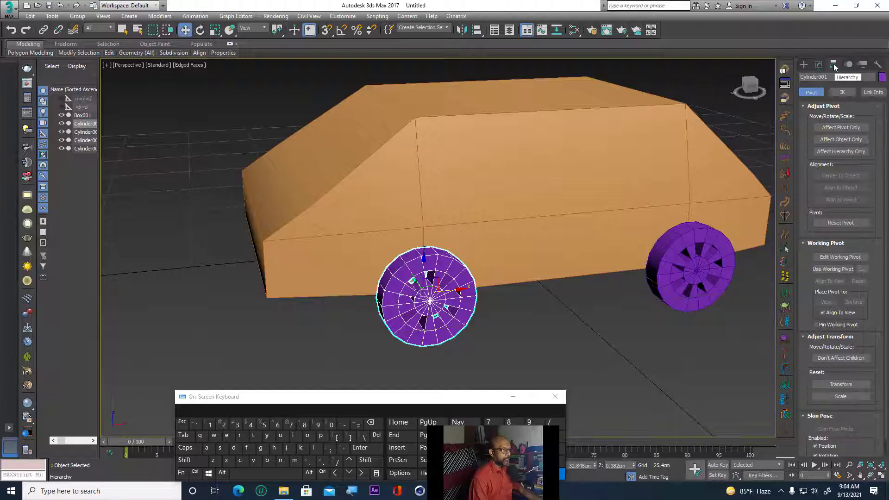
pyautogui.click(832, 128)
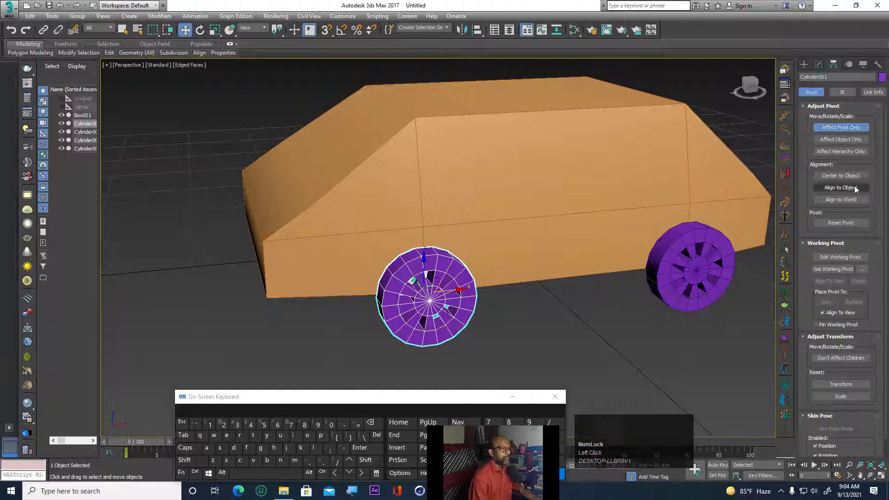
pyautogui.click(836, 177)
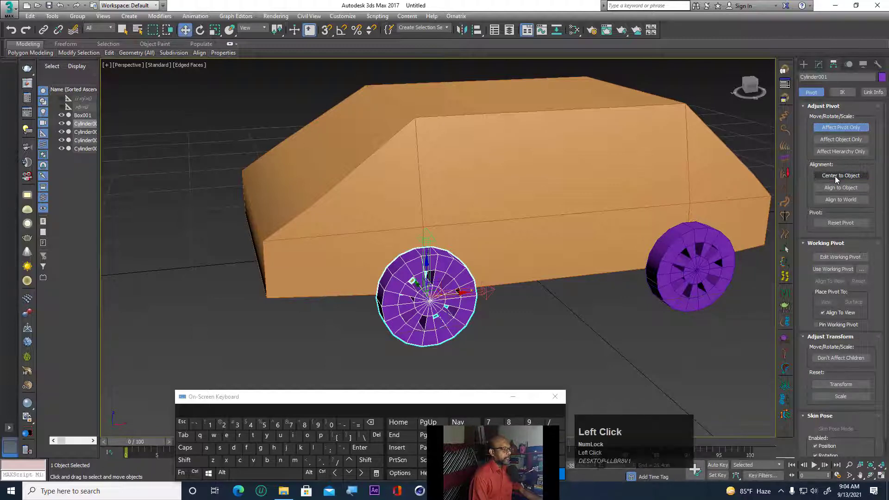
pyautogui.click(209, 31)
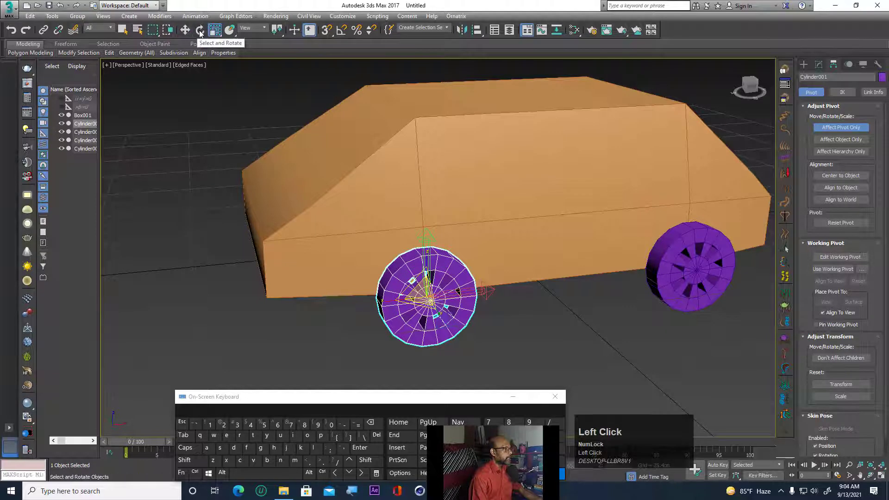
pyautogui.click(185, 30)
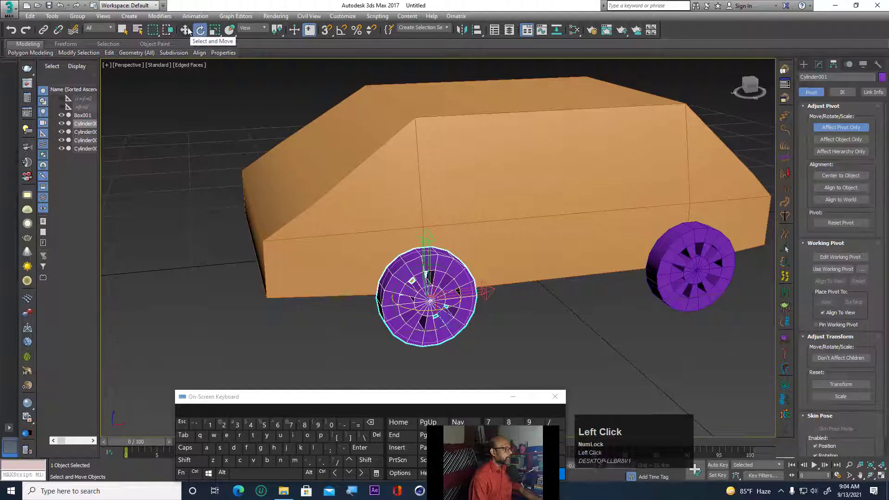
# Center the near rear wheel's pivot to the object, with only the pivot affected.
pyautogui.click(690, 273)
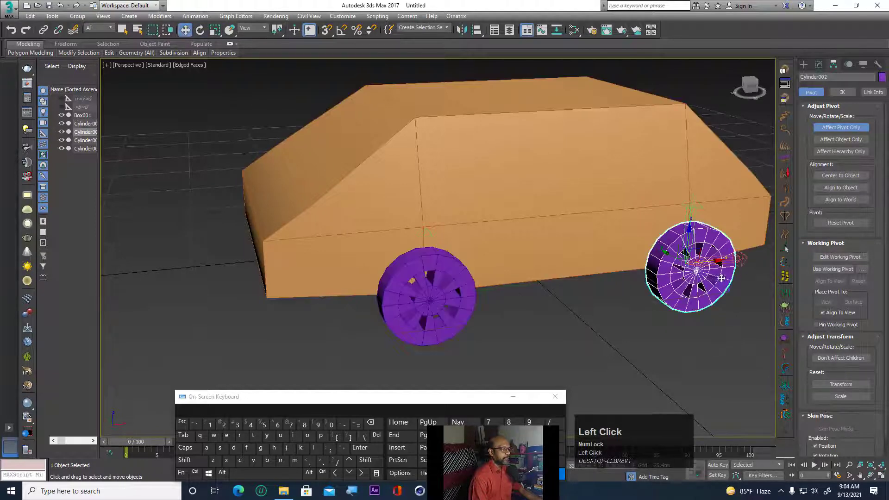
pyautogui.click(848, 177)
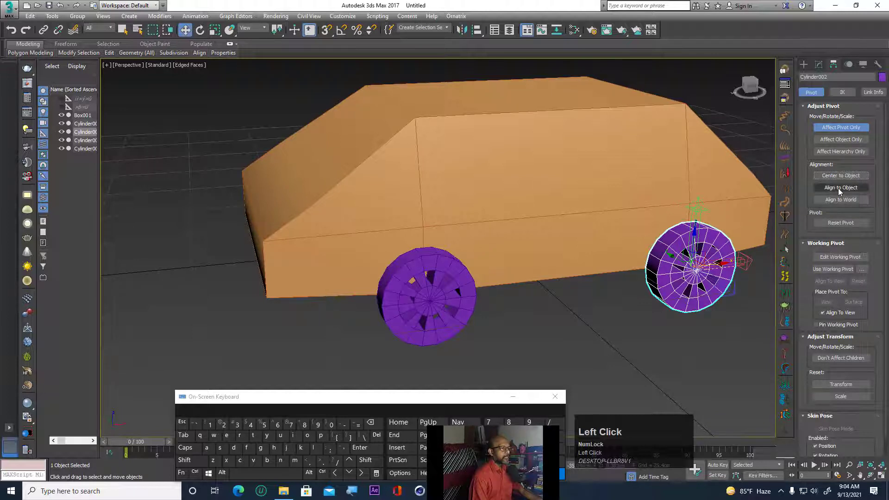
pyautogui.click(602, 301)
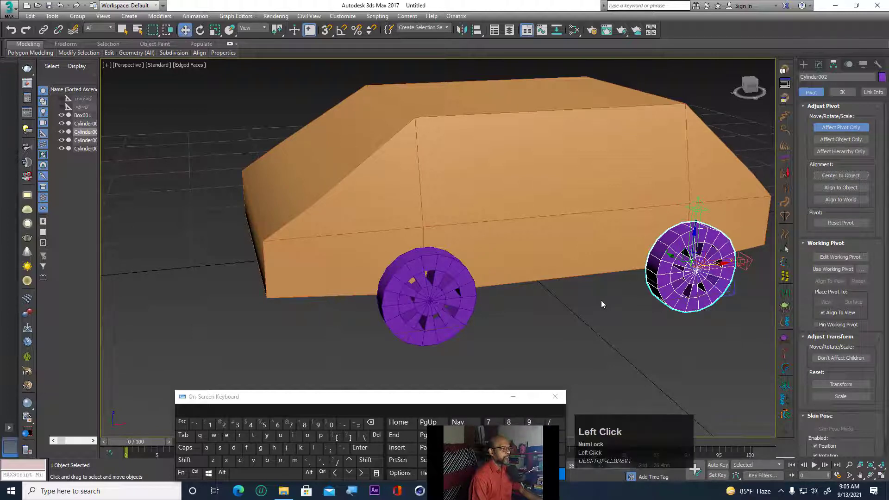
pyautogui.click(438, 302)
pyautogui.click(200, 30)
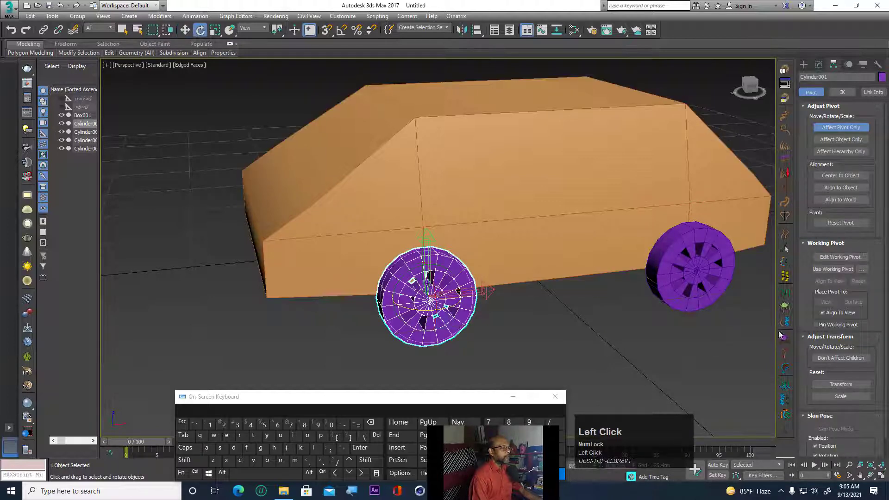
pyautogui.click(713, 285)
pyautogui.click(840, 176)
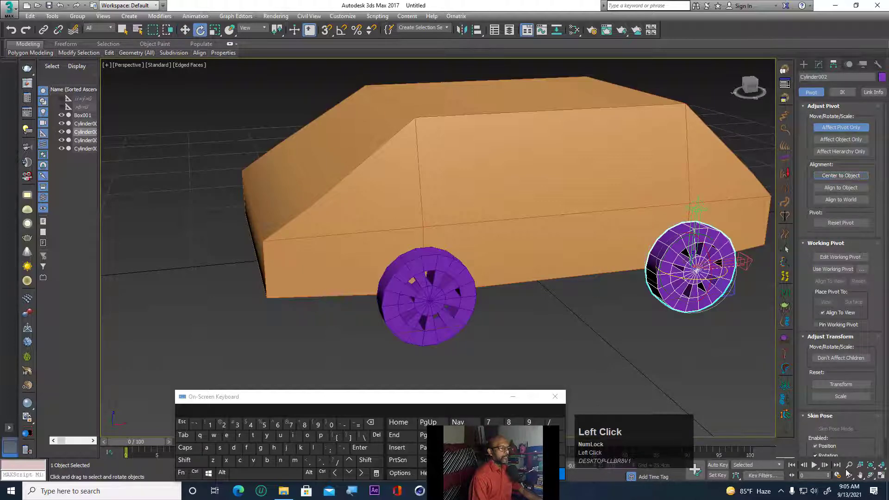
# Center the pivots of both wheels on the far side of the car to their objects, with only the pivots affected.
pyautogui.click(870, 473)
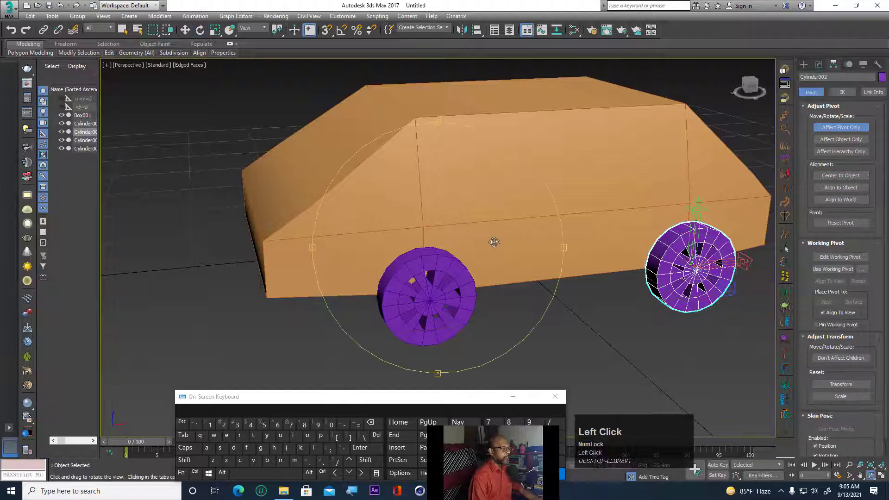
pyautogui.moveTo(494, 242); pyautogui.dragTo(338, 240)
pyautogui.rightClick(331, 239)
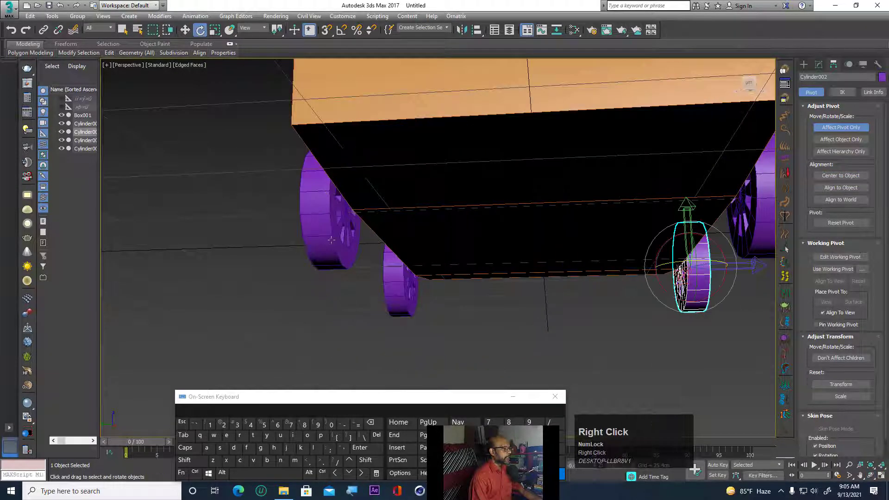
pyautogui.click(331, 239)
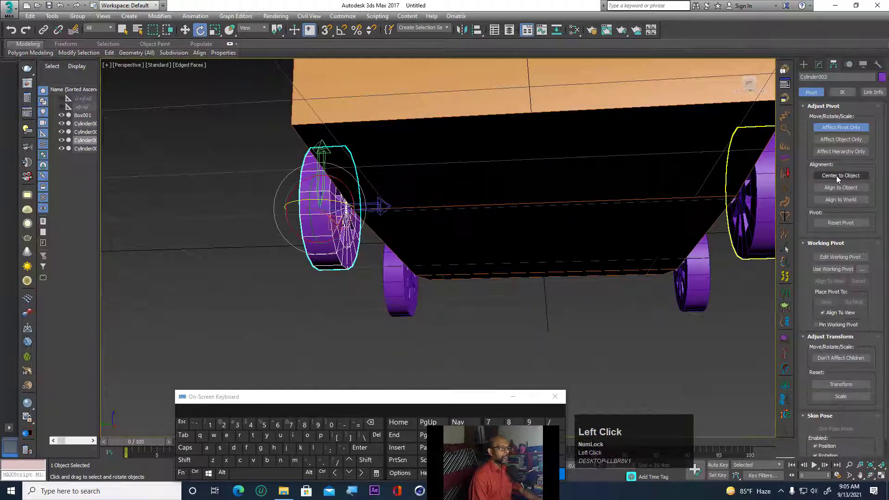
pyautogui.click(837, 179)
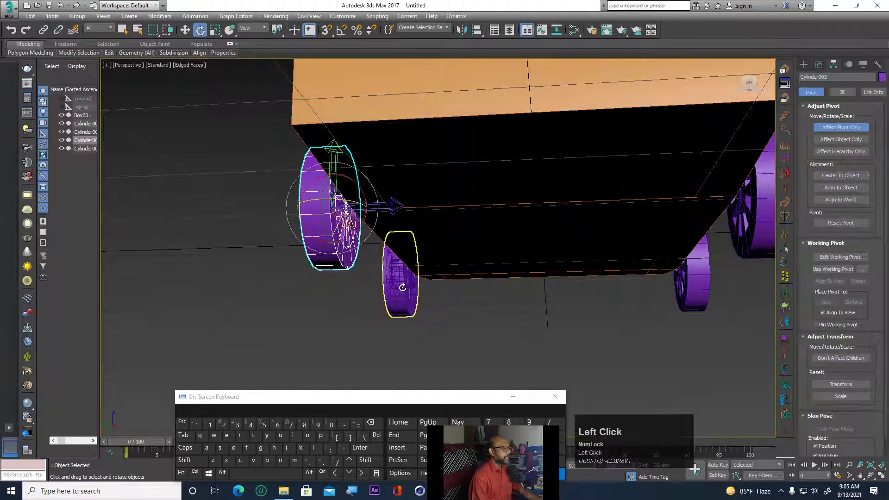
pyautogui.click(403, 287)
pyautogui.click(841, 176)
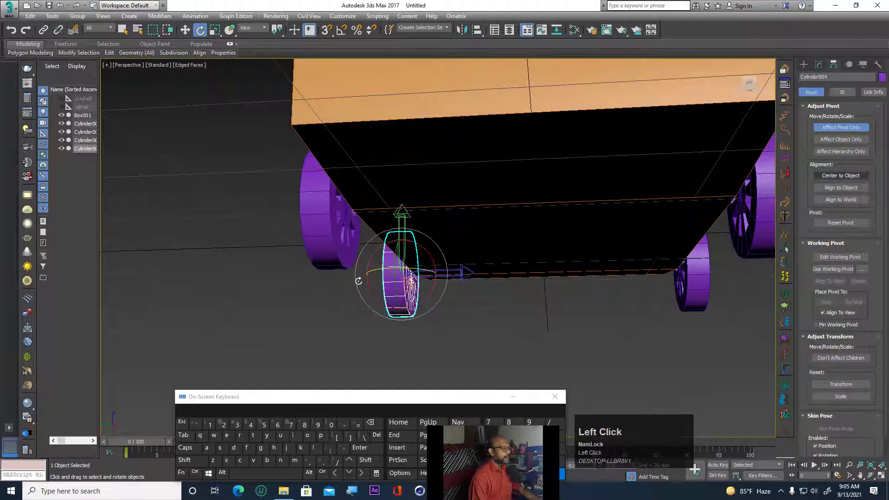
pyautogui.click(185, 29)
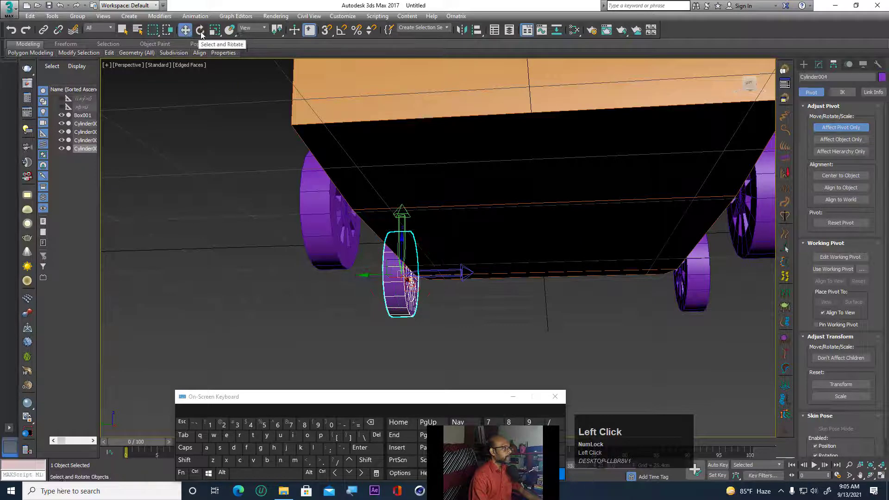
pyautogui.click(200, 29)
pyautogui.click(215, 30)
pyautogui.click(313, 210)
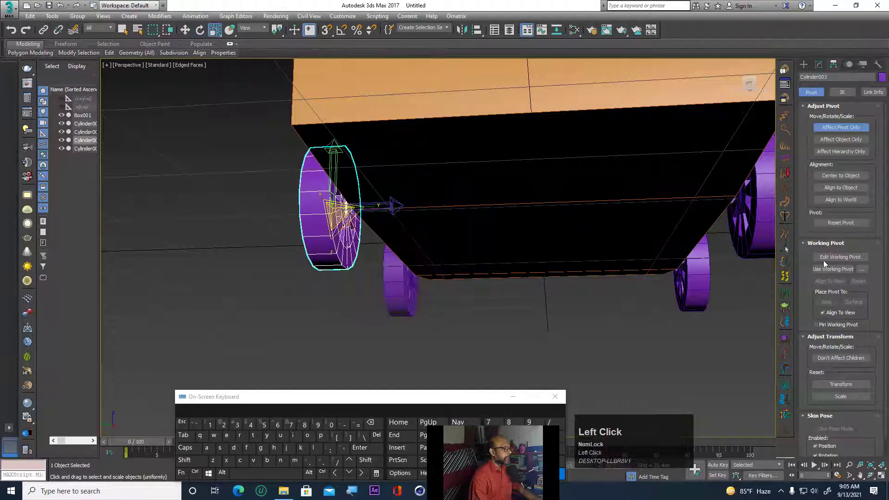
pyautogui.click(840, 176)
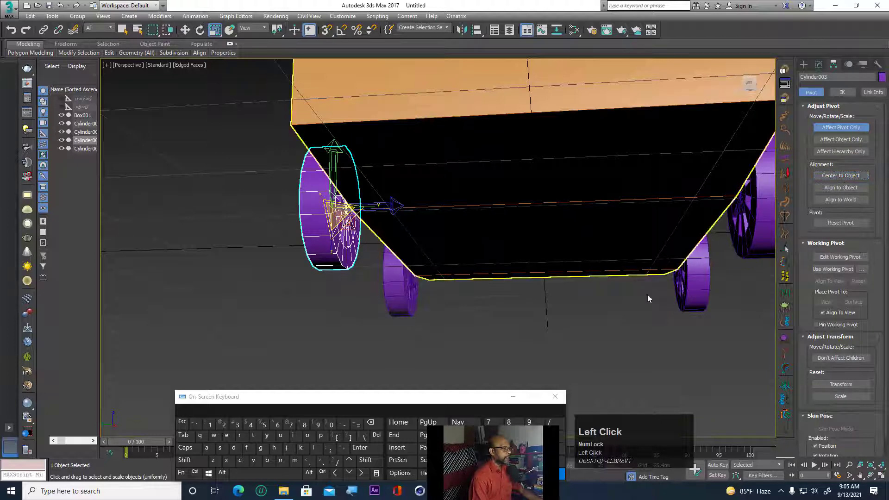
# Clear the wheel selection and leave the pivot-only adjustment mode.
pyautogui.click(712, 384)
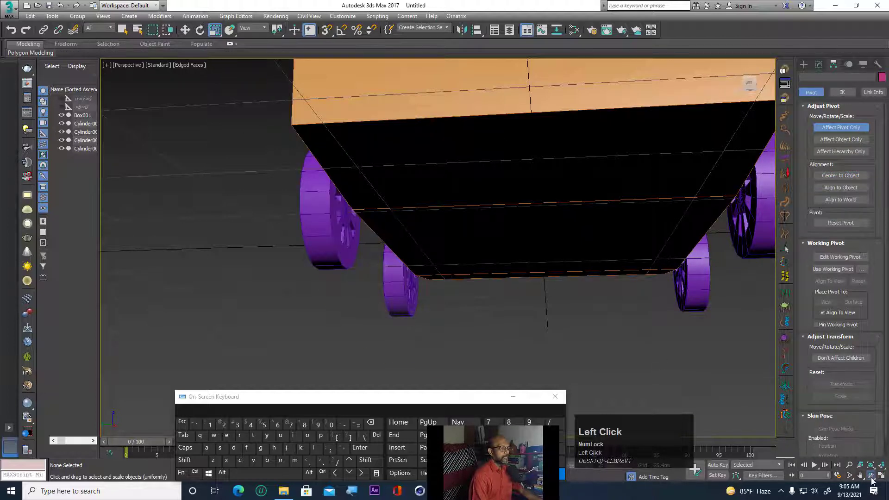
pyautogui.click(871, 476)
pyautogui.moveTo(432, 229); pyautogui.dragTo(431, 266)
pyautogui.scroll(-3, 426, 232)
pyautogui.scroll(2, 428, 274)
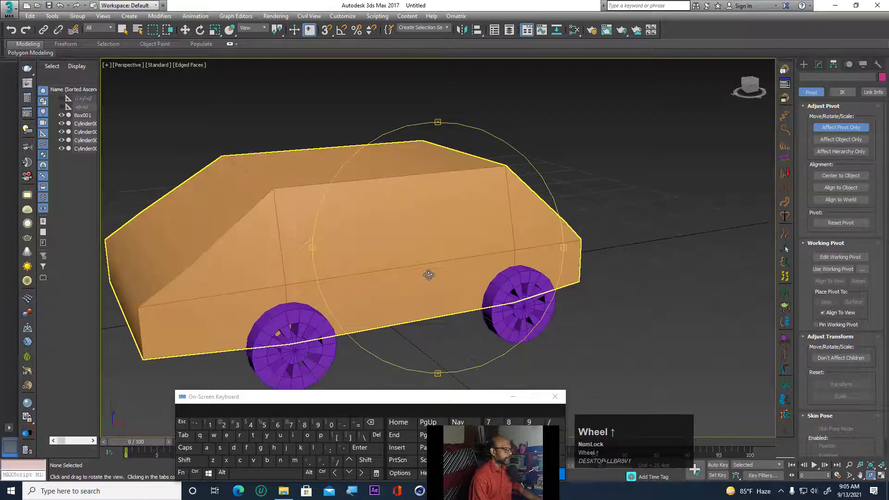
pyautogui.scroll(2, 428, 274)
pyautogui.moveTo(428, 275); pyautogui.dragTo(527, 186, button='middle')
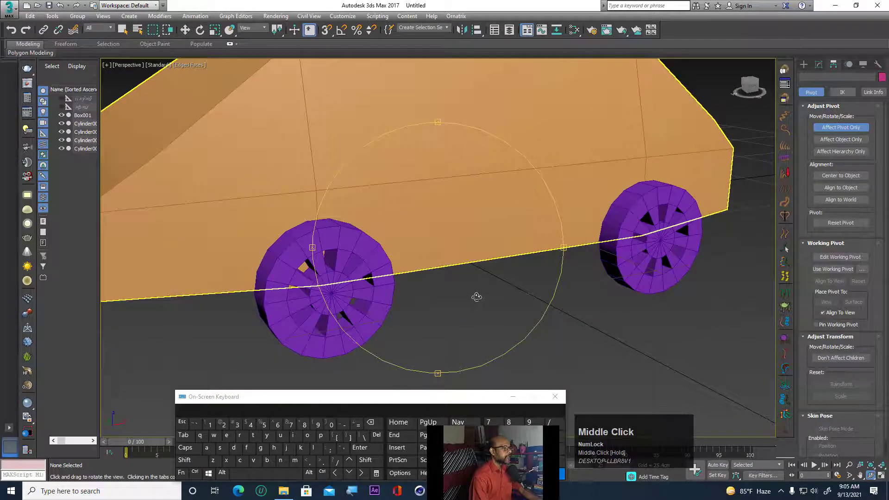
pyautogui.scroll(-4, 476, 297)
pyautogui.click(804, 65)
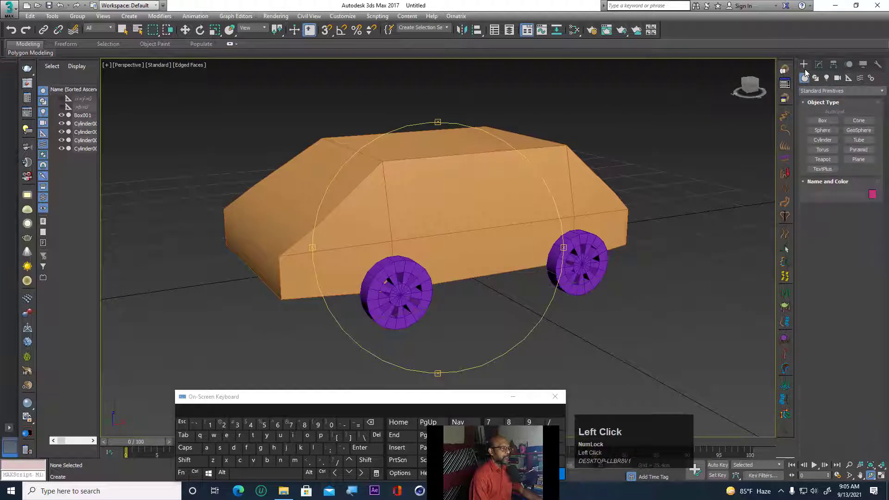
pyautogui.rightClick(400, 308)
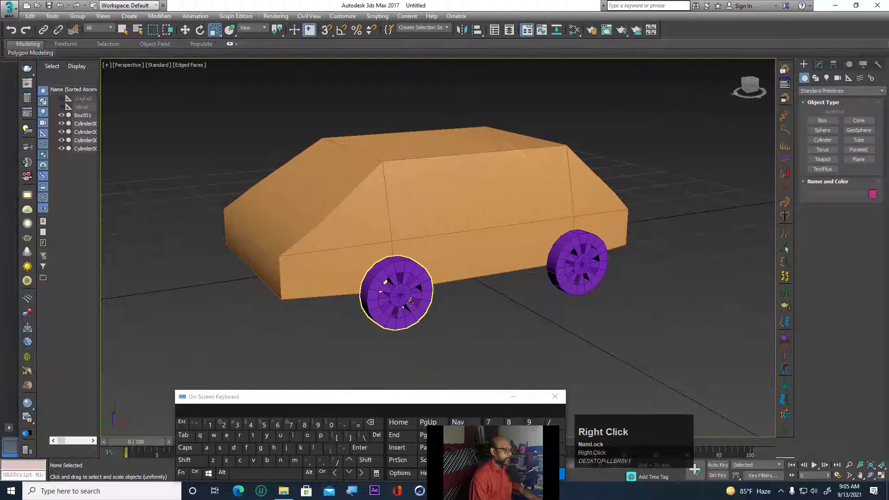
# Select the near front wheel and start wiring its Y Rotation parameter, with the Move tool active.
pyautogui.click(399, 309)
pyautogui.scroll(2, 398, 323)
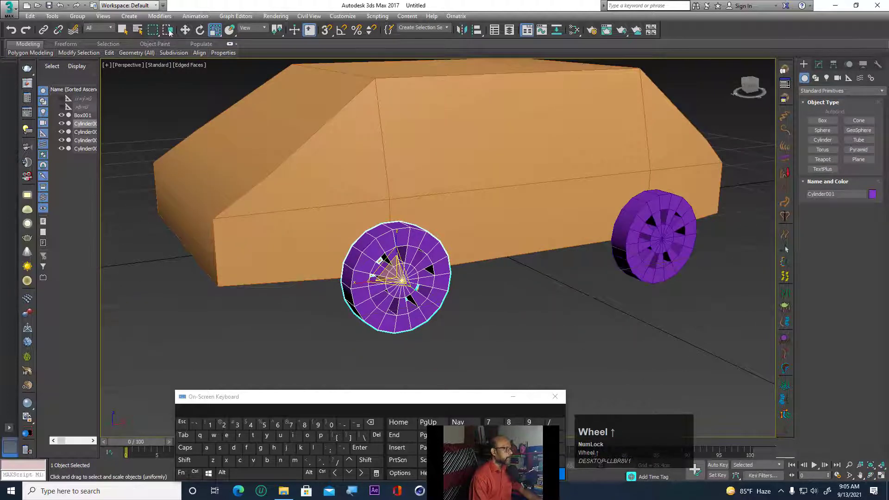
pyautogui.click(184, 30)
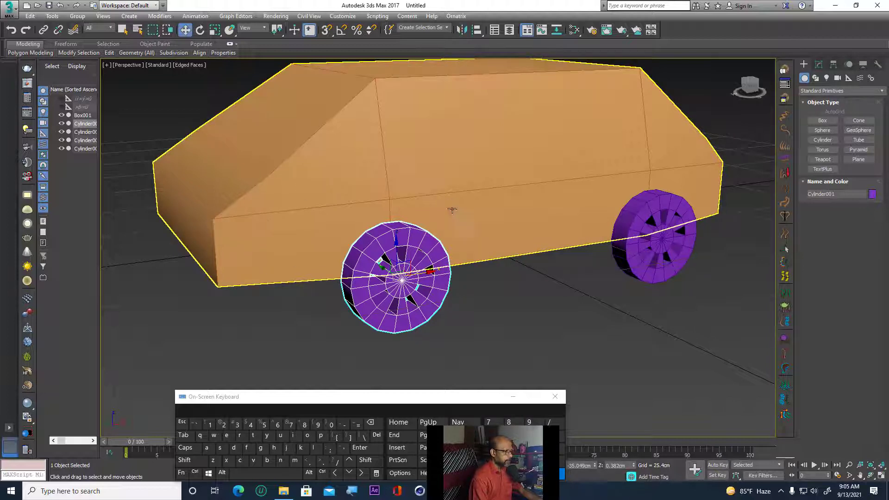
pyautogui.click(442, 288)
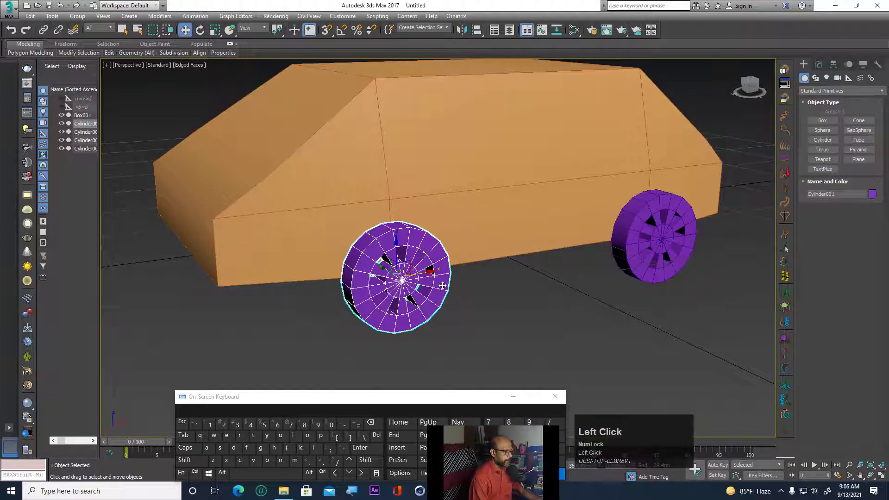
pyautogui.rightClick(442, 288)
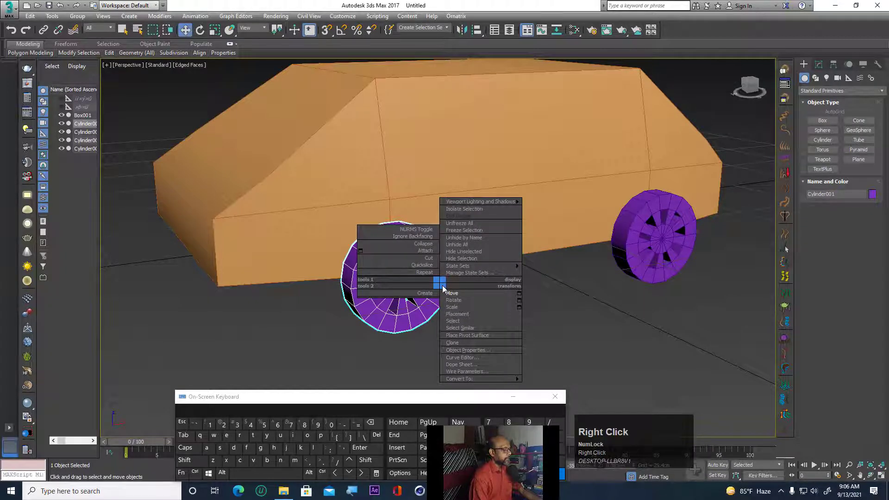
pyautogui.moveTo(461, 378)
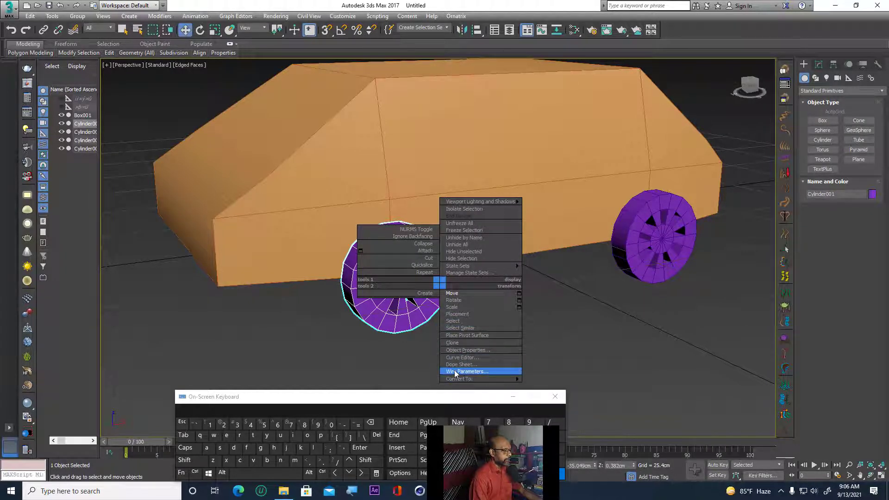
pyautogui.click(469, 371)
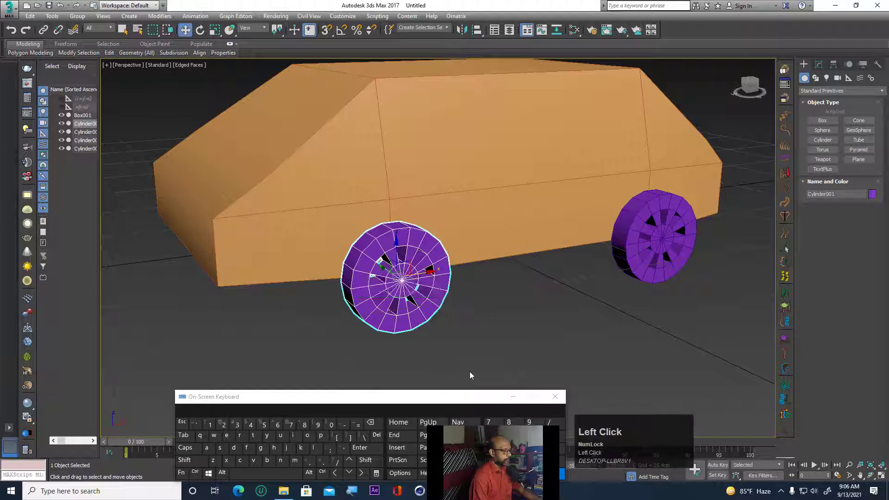
pyautogui.moveTo(386, 286)
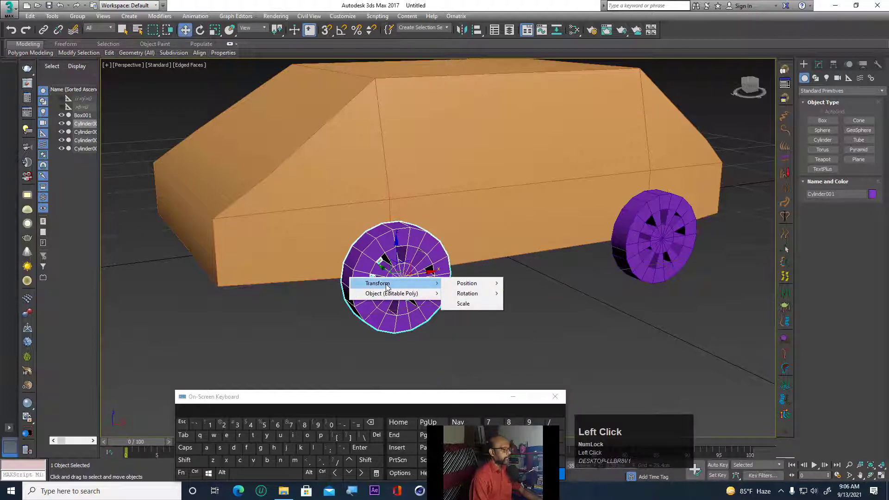
pyautogui.moveTo(461, 297)
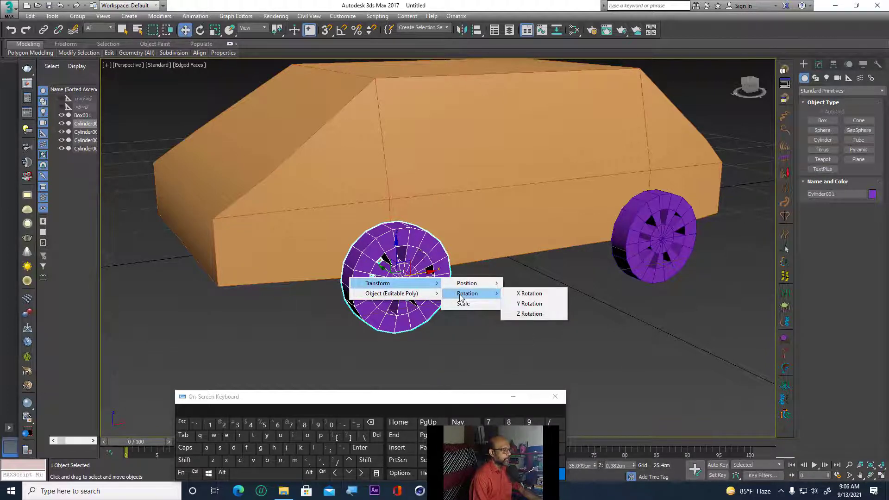
pyautogui.click(532, 303)
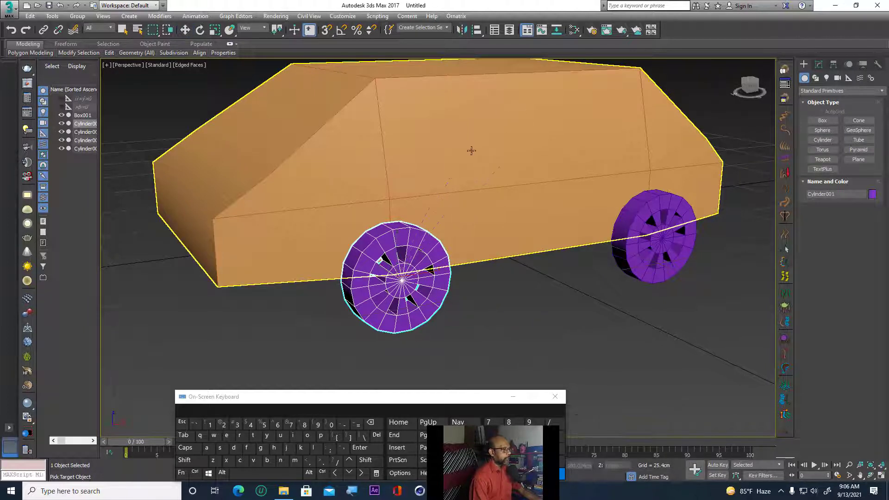
# Pick the car body as the wiring target and choose its Y Position parameter.
pyautogui.click(488, 124)
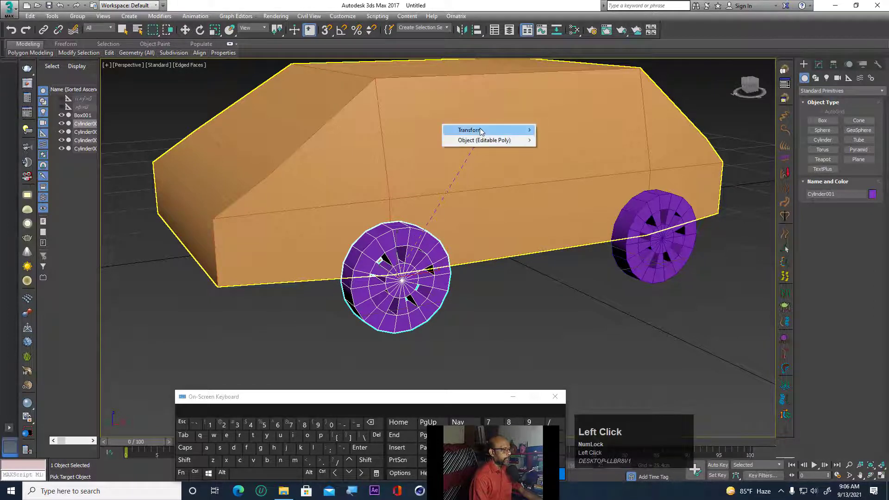
pyautogui.moveTo(480, 131)
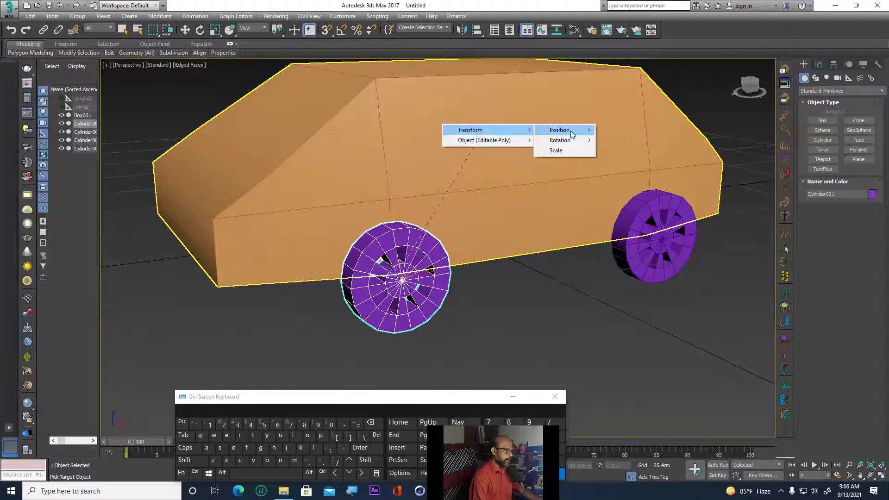
pyautogui.moveTo(577, 134)
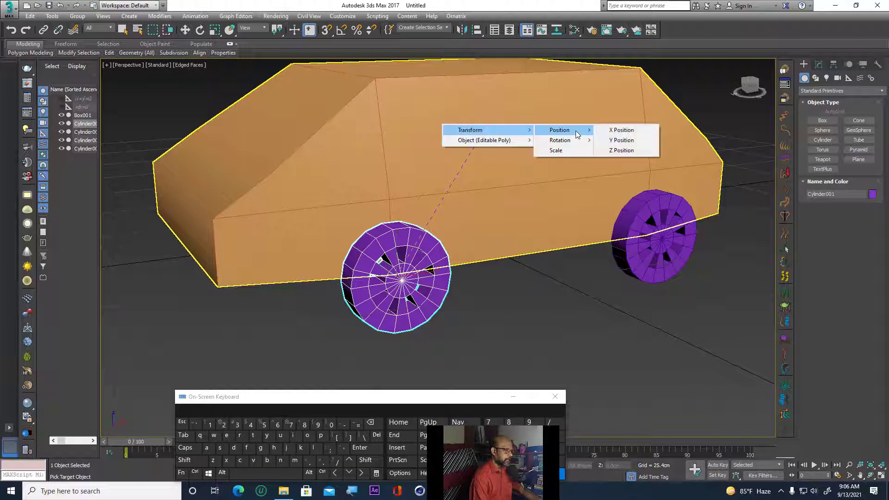
pyautogui.click(624, 143)
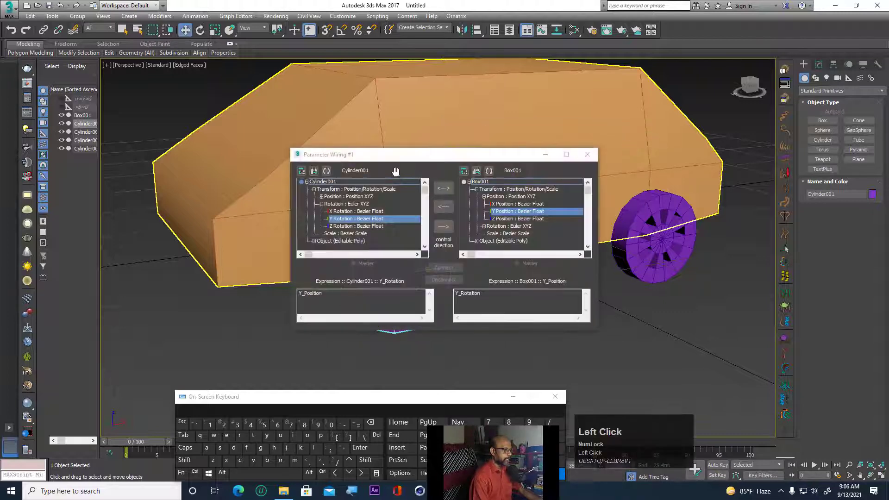
# Connect the wiring one way, so that the car body's Y Position controls the near front wheel's Y Rotation.
pyautogui.moveTo(414, 158); pyautogui.dragTo(432, 111)
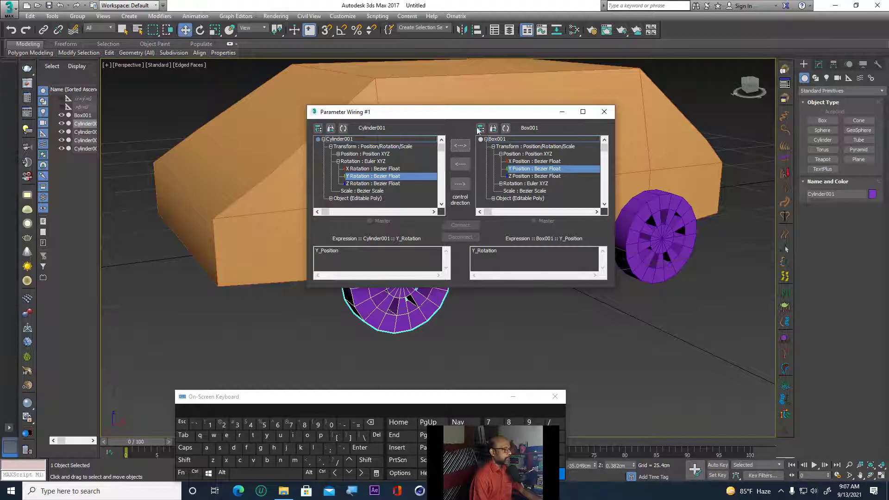
pyautogui.click(457, 147)
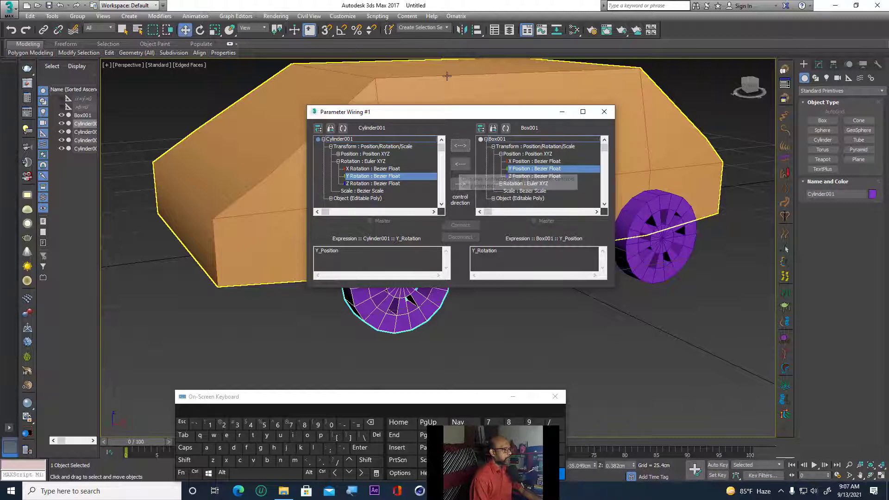
pyautogui.click(459, 165)
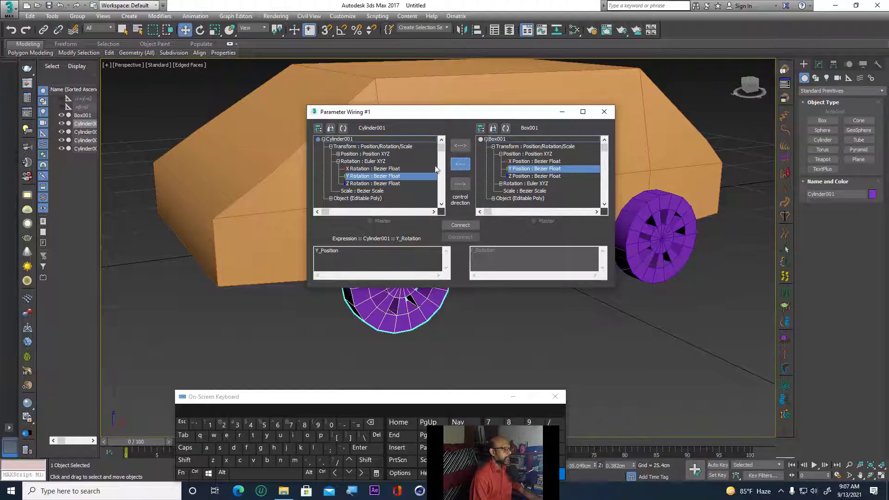
pyautogui.click(460, 226)
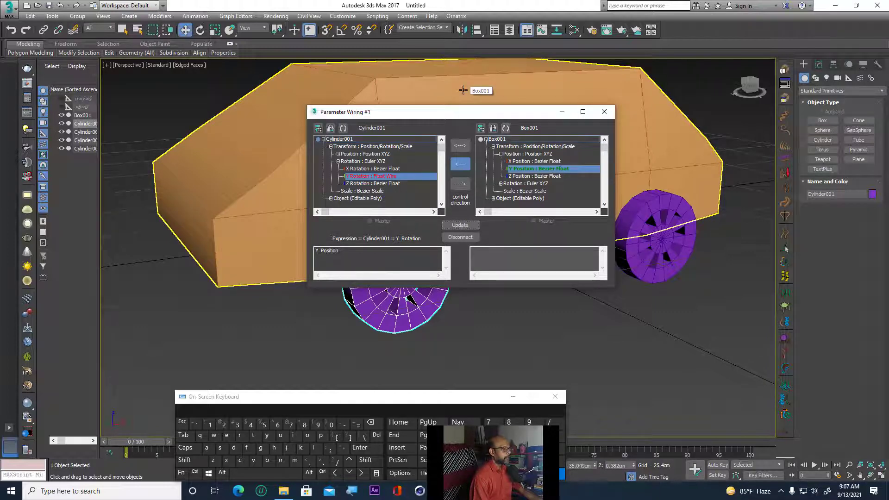
# Move the car body along the X axis to test the wheel wiring, and undo the move.
pyautogui.click(535, 174)
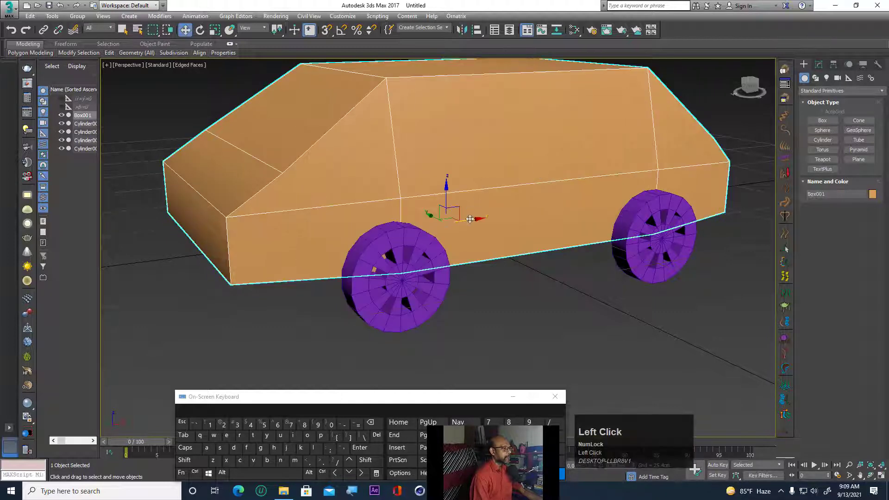
pyautogui.moveTo(511, 214); pyautogui.dragTo(620, 227)
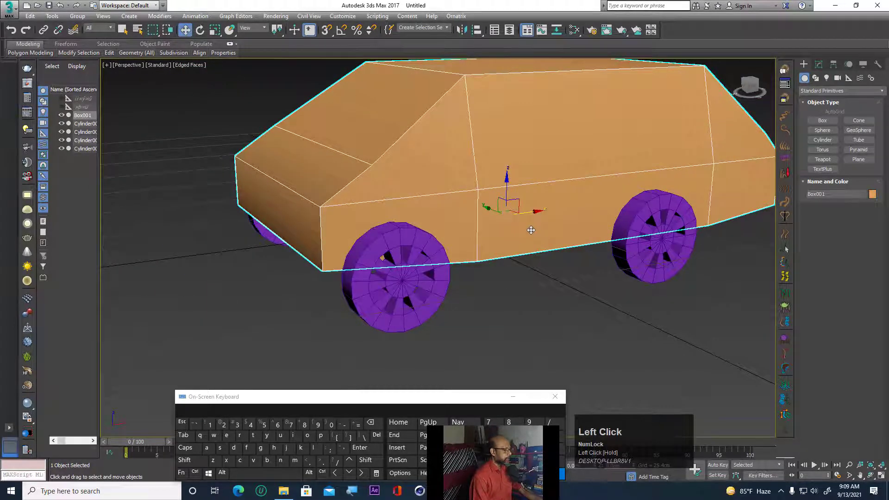
pyautogui.hotkey('ctrl', 'z')
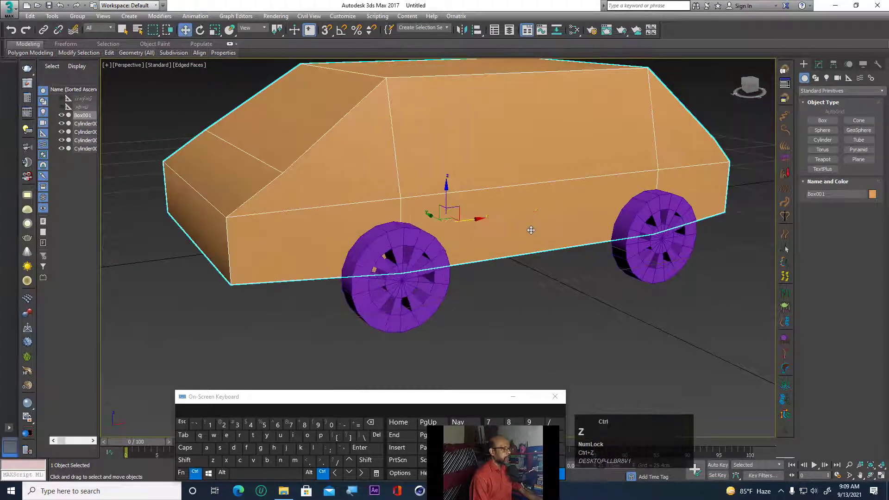
# Select the near rear wheel and start wiring its Y Rotation parameter.
pyautogui.click(642, 270)
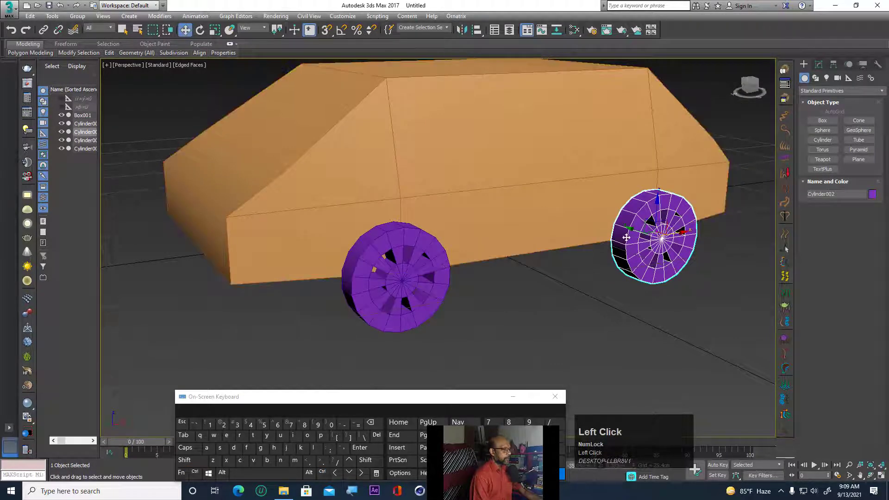
pyautogui.rightClick(629, 256)
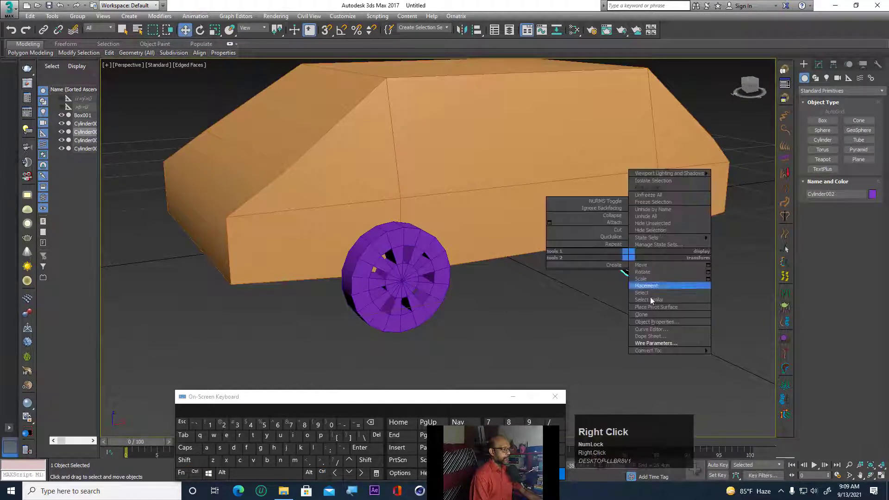
pyautogui.click(659, 343)
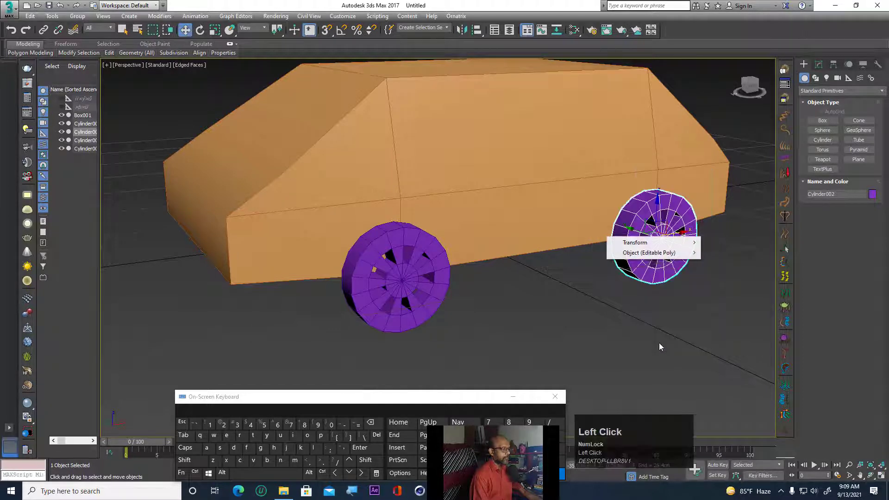
pyautogui.moveTo(635, 241)
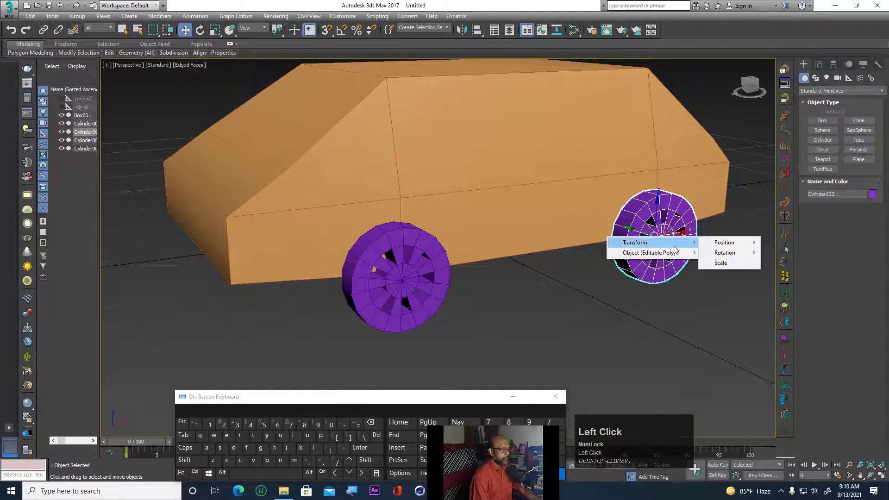
pyautogui.moveTo(723, 254)
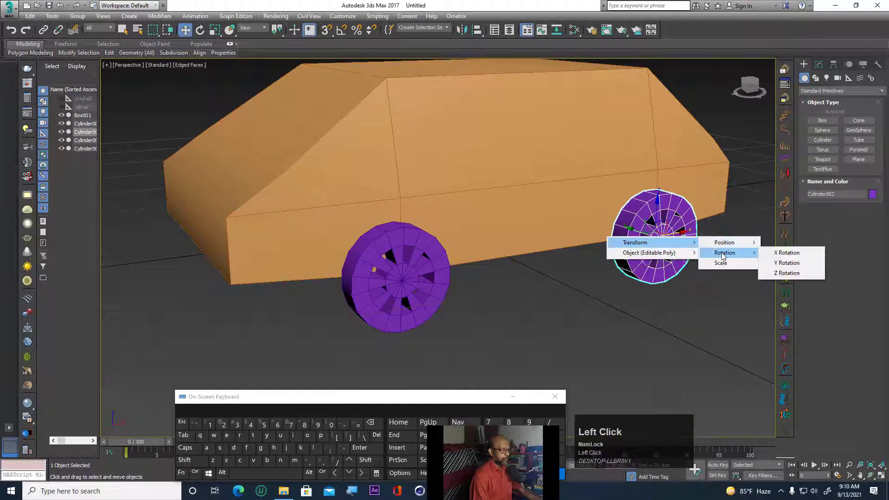
pyautogui.click(787, 272)
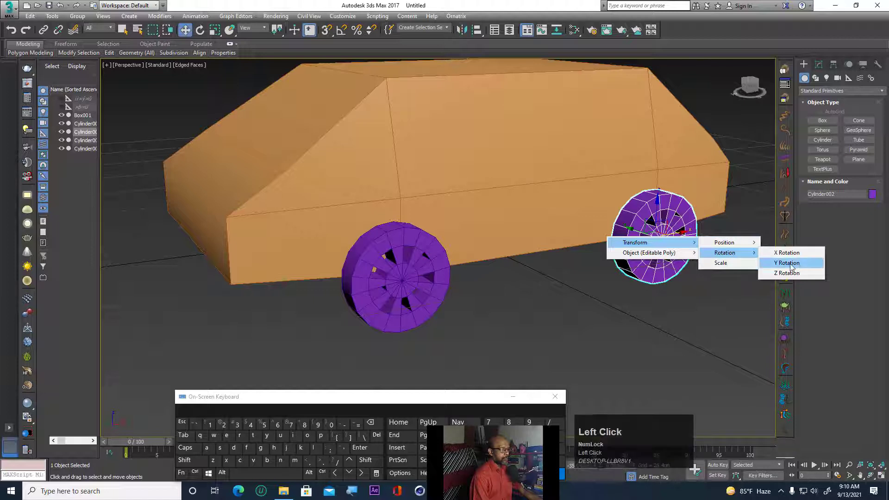
# Target the car body's X Position and connect it one way so that it controls the near rear wheel's Y Rotation.
pyautogui.click(479, 126)
pyautogui.moveTo(479, 132)
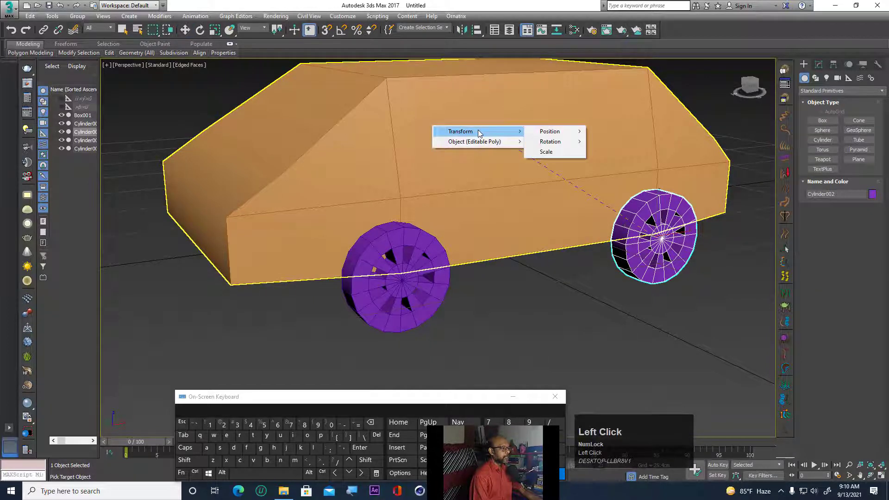
pyautogui.moveTo(551, 132)
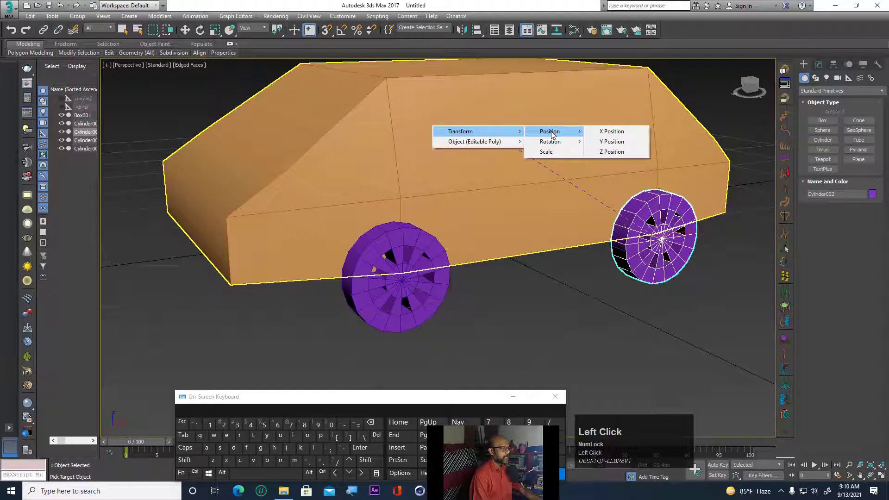
pyautogui.click(612, 131)
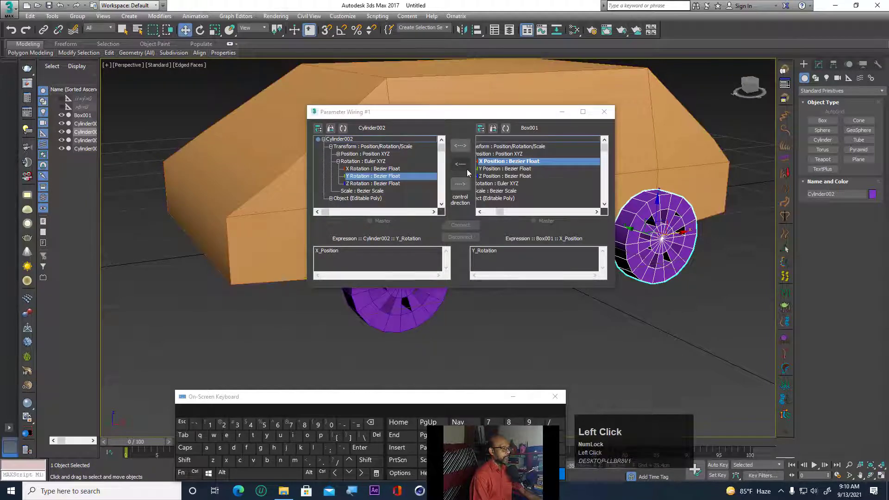
pyautogui.click(460, 165)
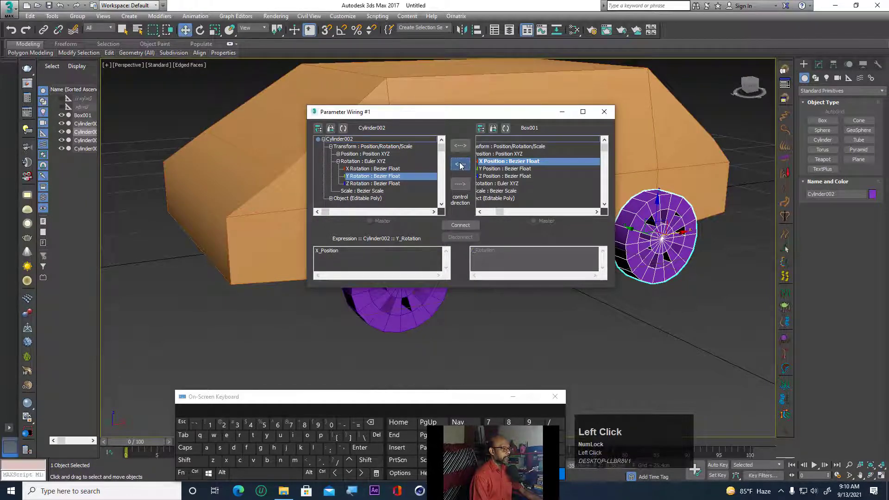
pyautogui.click(460, 226)
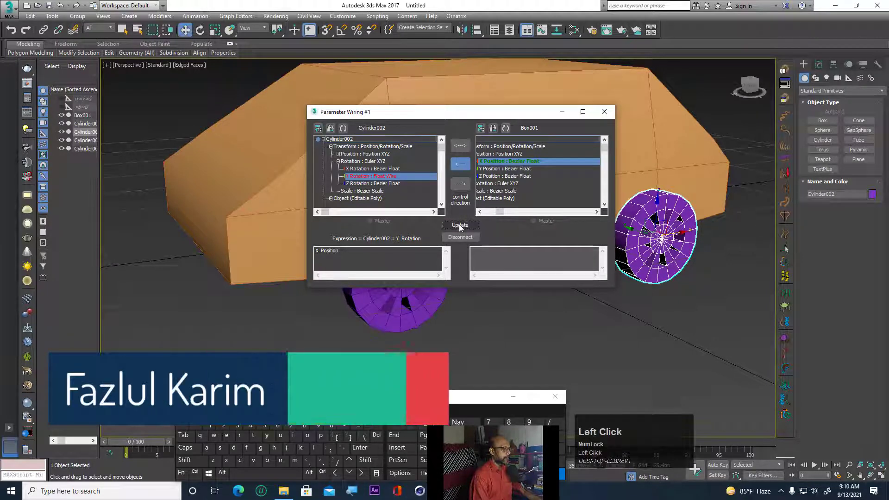
pyautogui.click(604, 112)
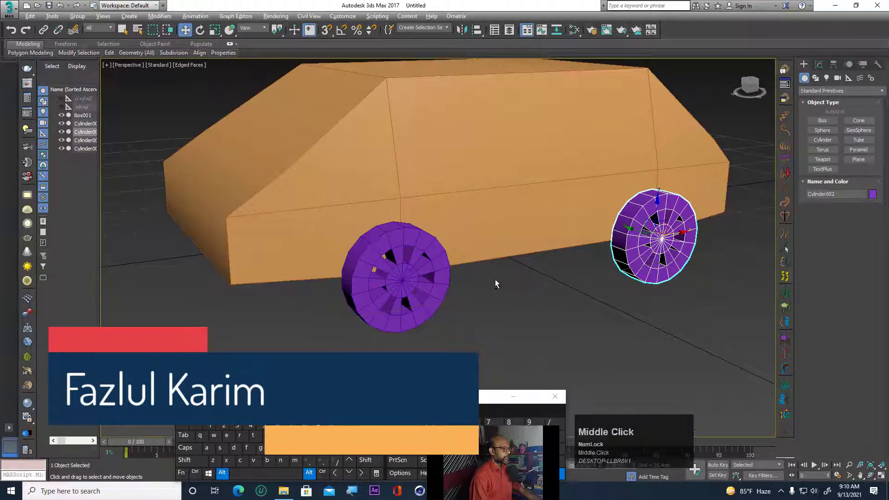
# Select the front wheel on the opposite side of the car and start wiring its Y Rotation parameter.
pyautogui.keyDown('alt'); pyautogui.moveTo(494, 282); pyautogui.dragTo(584, 279, button='middle'); pyautogui.keyUp('alt')
pyautogui.scroll(-2, 585, 277)
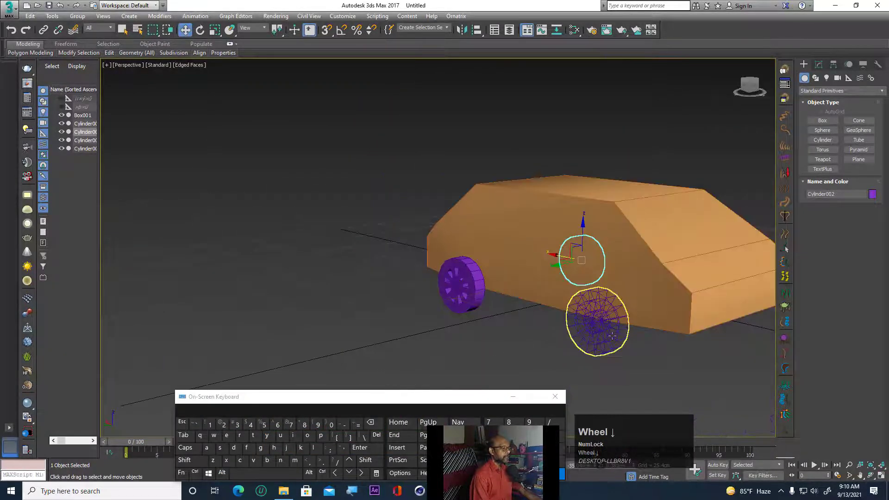
pyautogui.click(631, 338)
pyautogui.scroll(4, 635, 341)
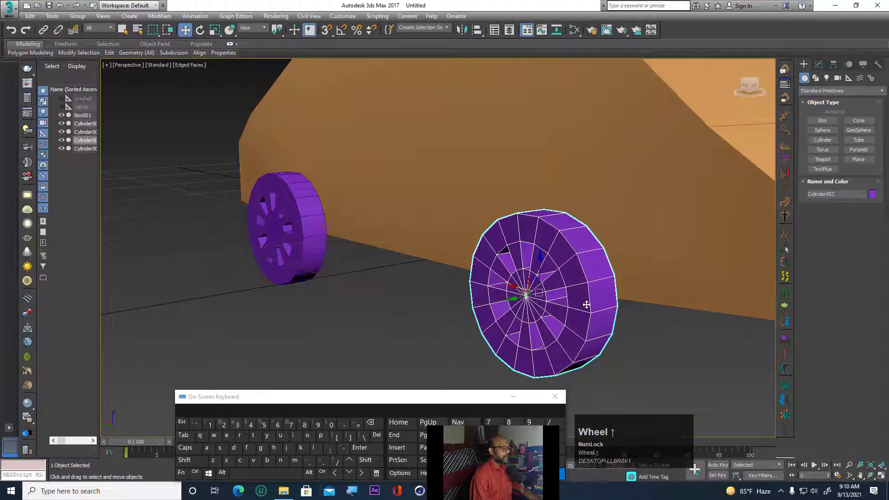
pyautogui.scroll(-3, 575, 287)
pyautogui.rightClick(580, 282)
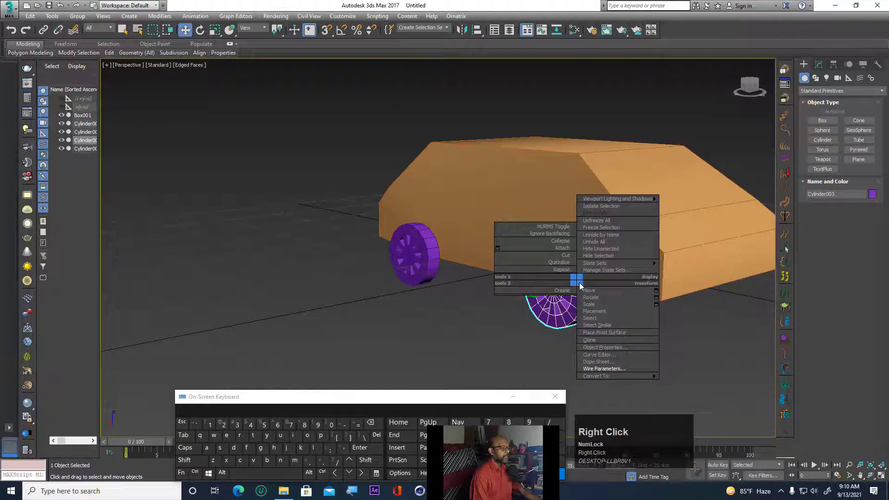
pyautogui.click(619, 368)
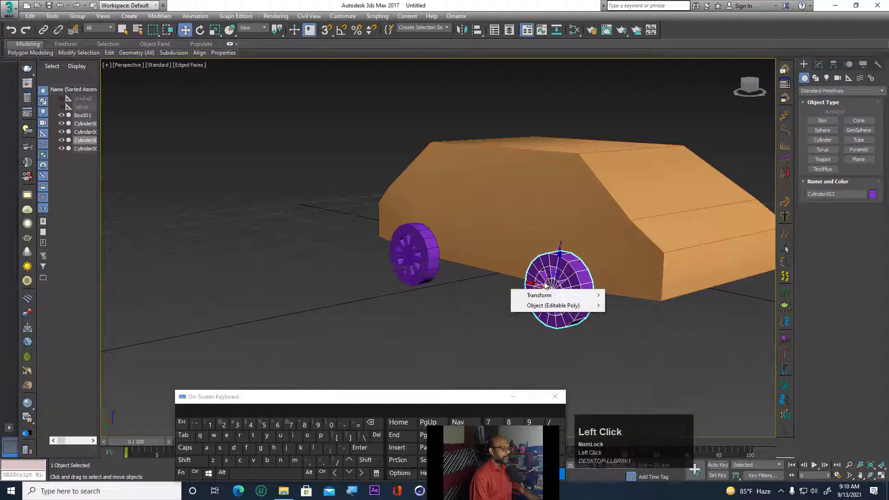
pyautogui.moveTo(545, 297)
pyautogui.moveTo(620, 306)
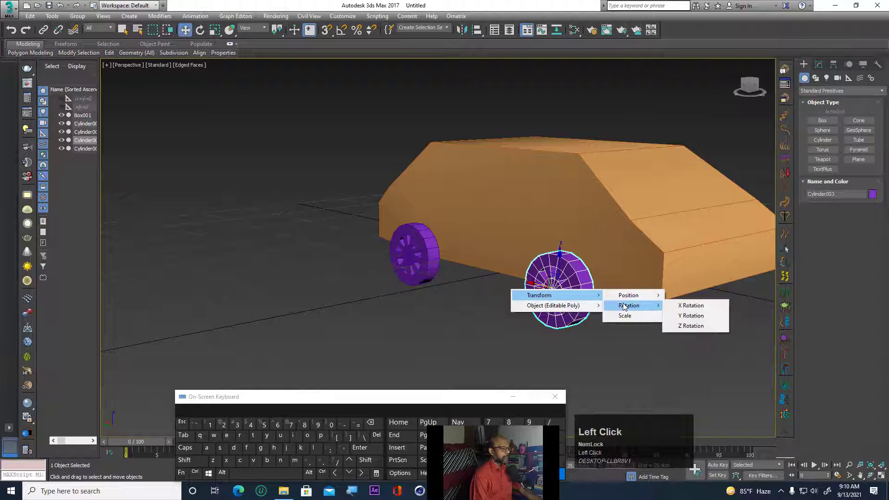
pyautogui.click(698, 316)
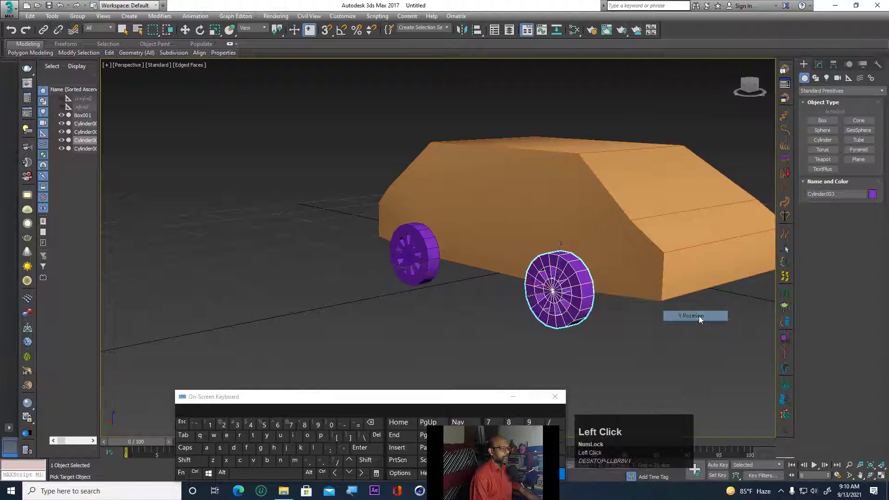
# Target the car body's X Position and connect it one way so that it controls the opposite front wheel's Y Rotation.
pyautogui.click(527, 185)
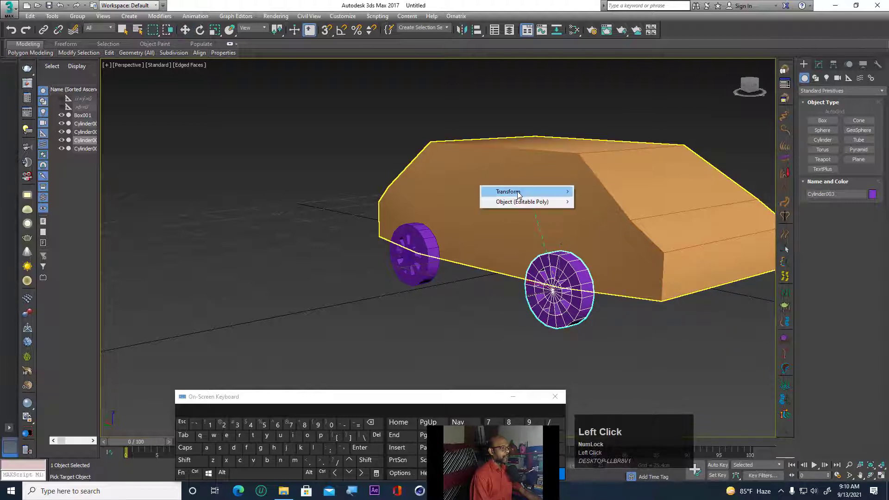
pyautogui.moveTo(524, 195)
pyautogui.moveTo(601, 191)
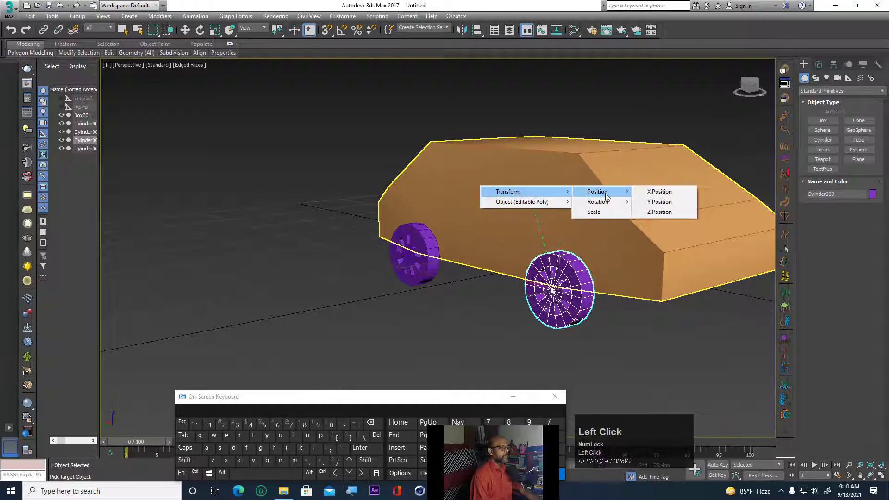
pyautogui.click(665, 192)
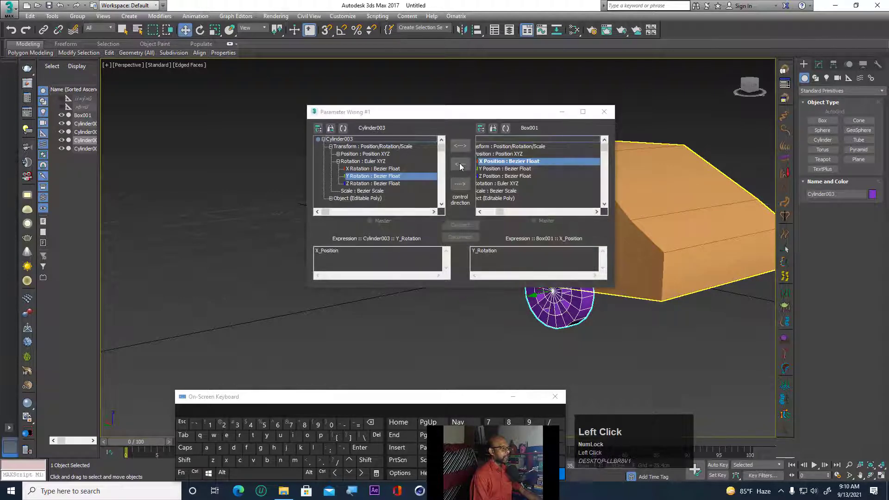
pyautogui.click(460, 164)
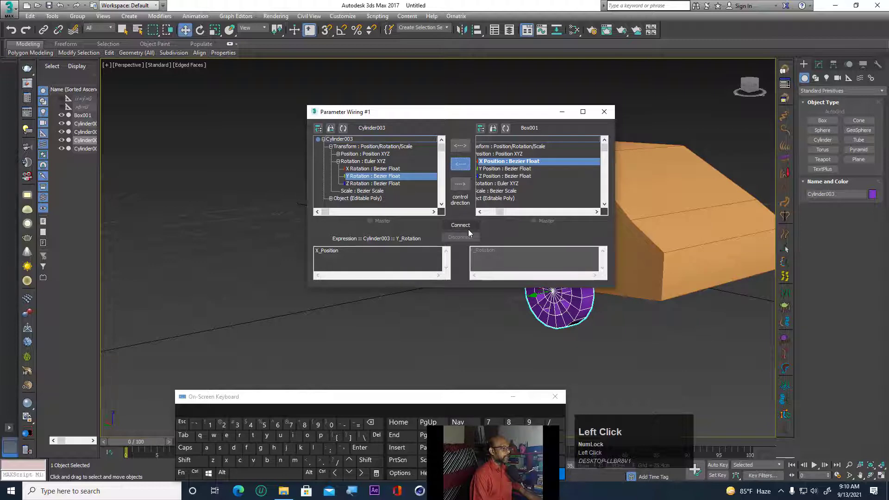
pyautogui.click(468, 226)
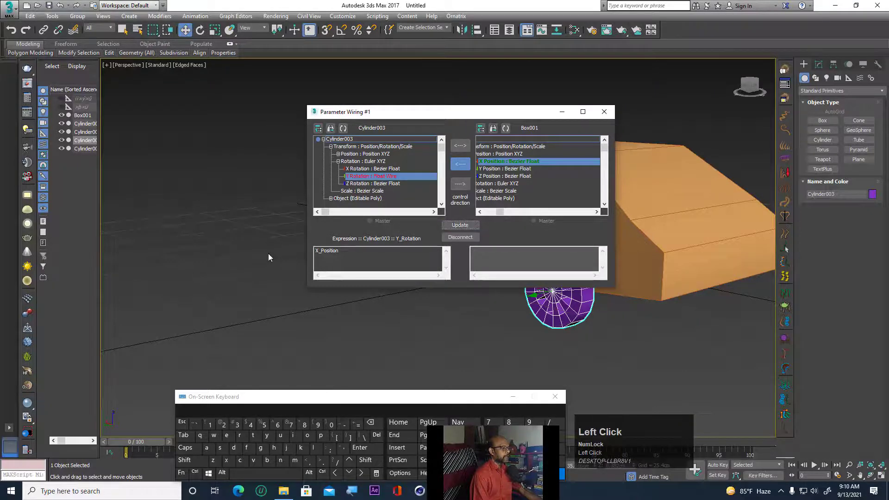
pyautogui.click(606, 113)
# Select the rear wheel on this same side of the car and start wiring its Y Rotation parameter.
pyautogui.click(411, 255)
pyautogui.rightClick(411, 255)
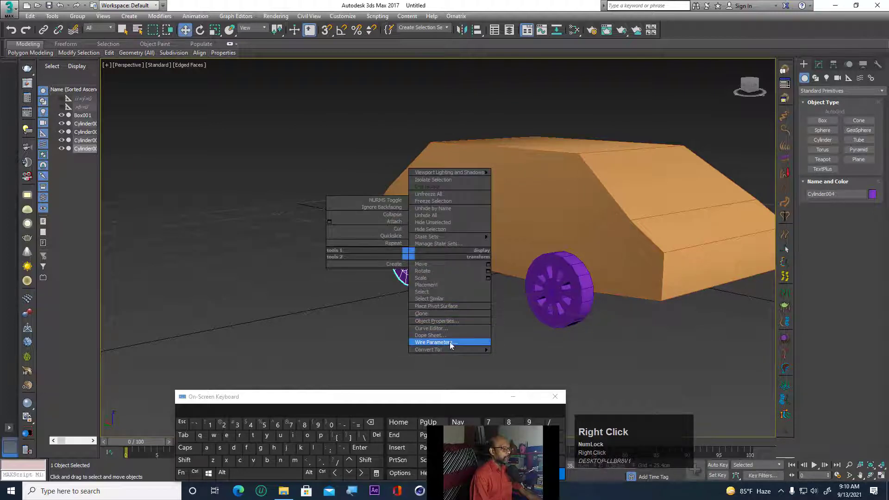
pyautogui.click(450, 343)
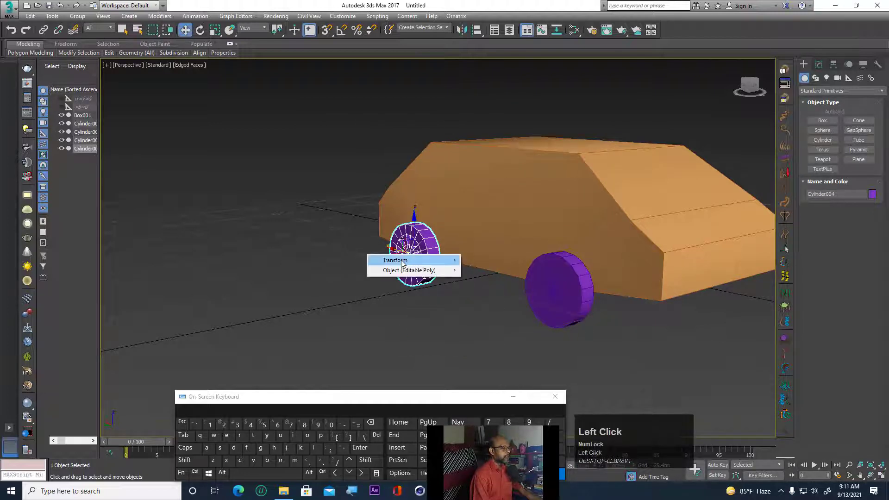
pyautogui.moveTo(402, 262)
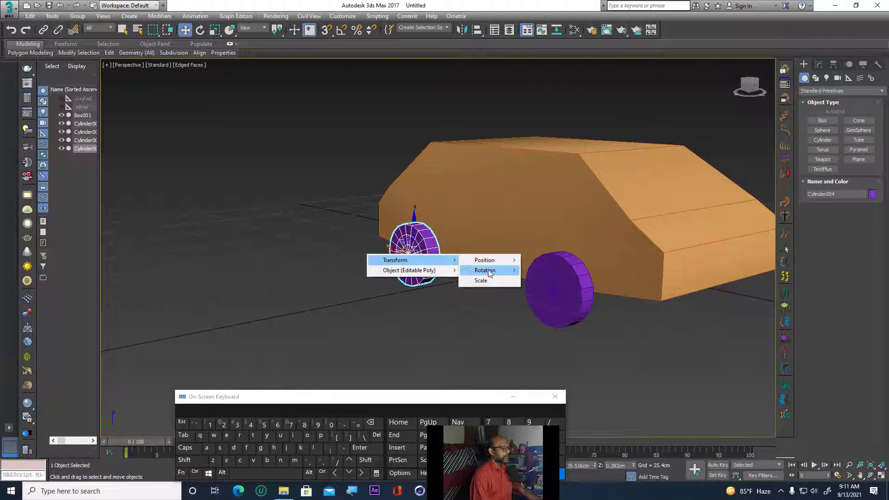
pyautogui.moveTo(489, 271)
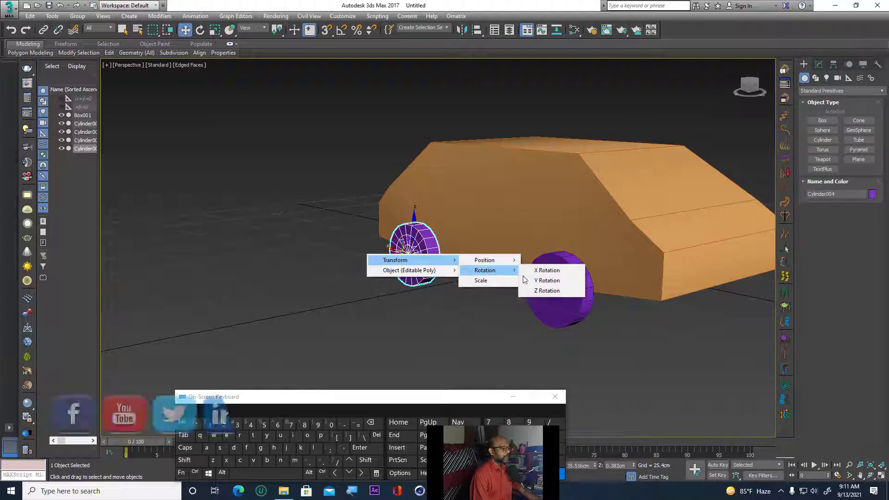
pyautogui.click(548, 281)
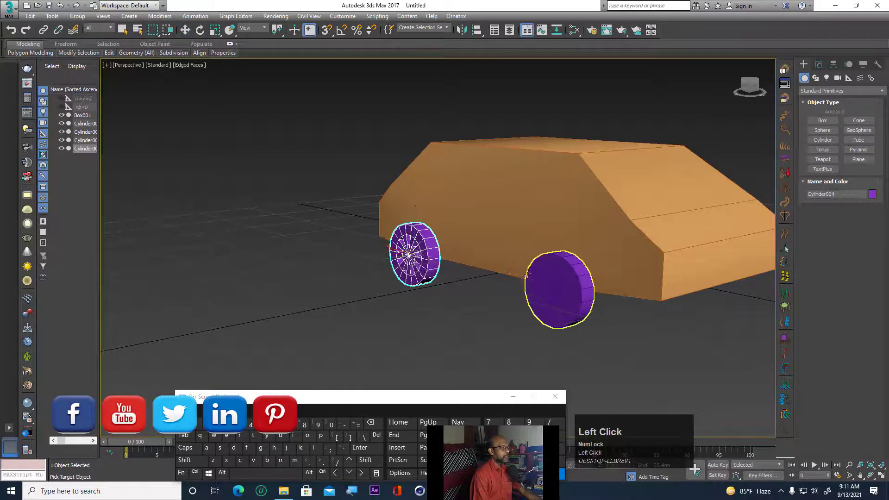
# Target the car body's X Position and connect it one way so that it controls this rear wheel's Y Rotation.
pyautogui.click(509, 188)
pyautogui.moveTo(496, 195)
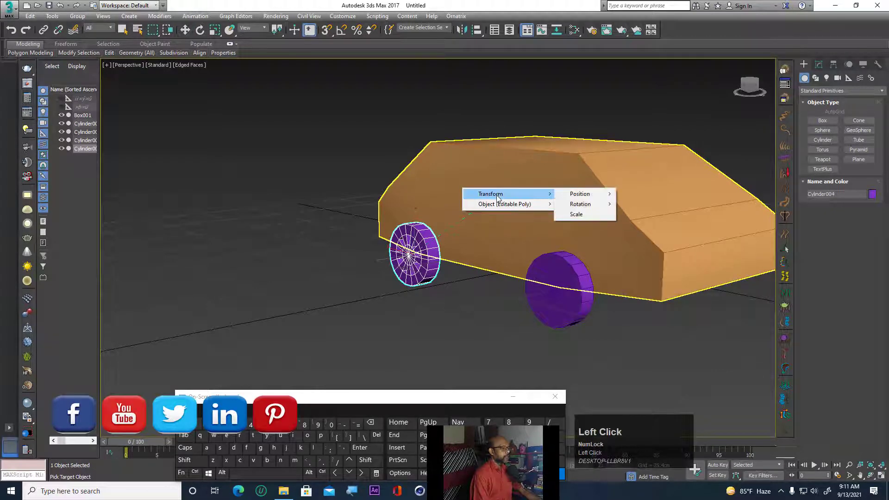
pyautogui.moveTo(583, 198)
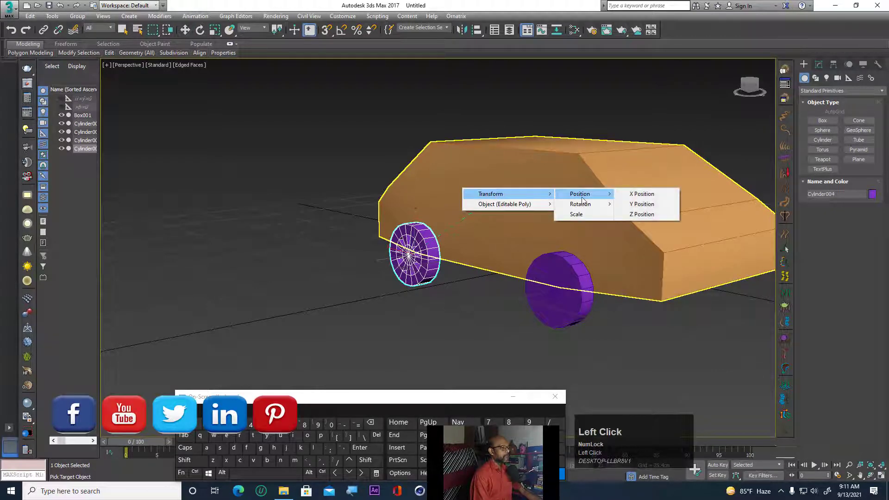
pyautogui.click(647, 195)
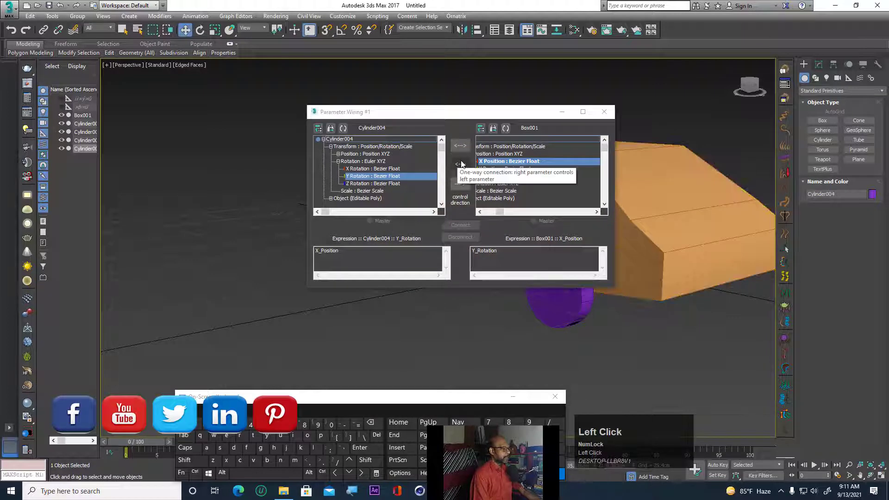
pyautogui.click(461, 165)
pyautogui.click(461, 225)
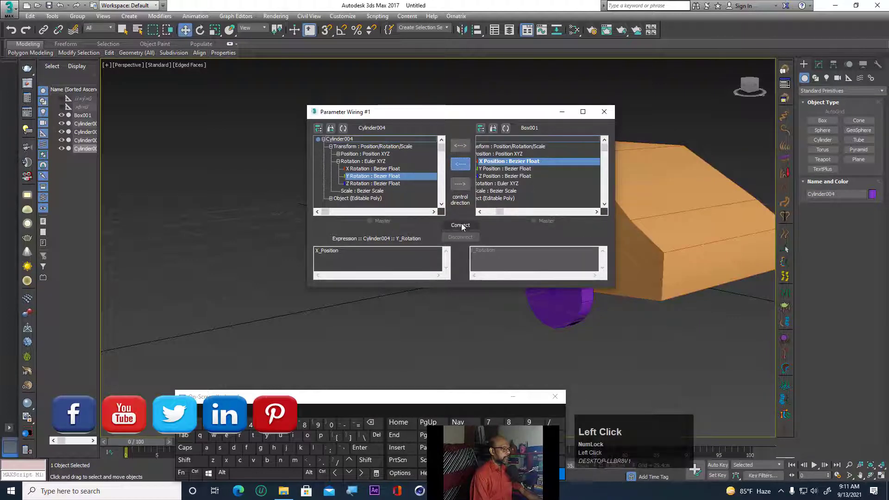
# Close the parameter wiring window and clear the wheel selection, with the car's other side in view.
pyautogui.click(605, 113)
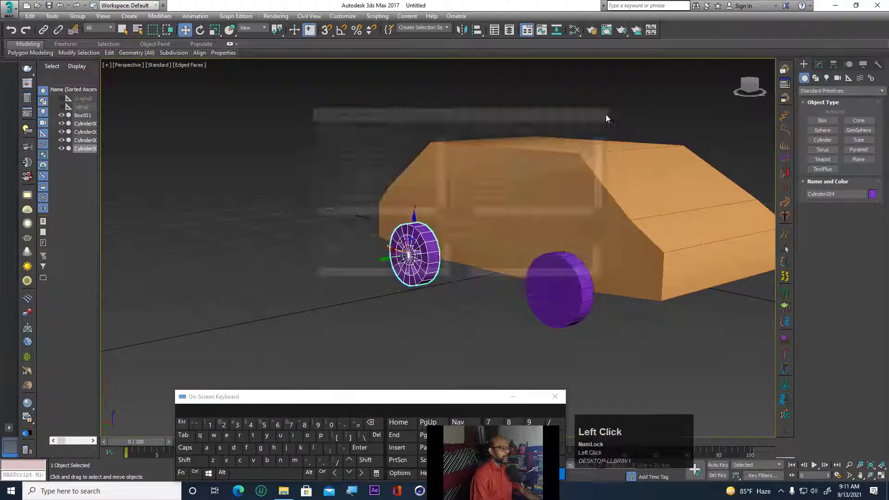
pyautogui.press('alt')
pyautogui.keyDown('alt'); pyautogui.click(873, 477); pyautogui.keyUp('alt')
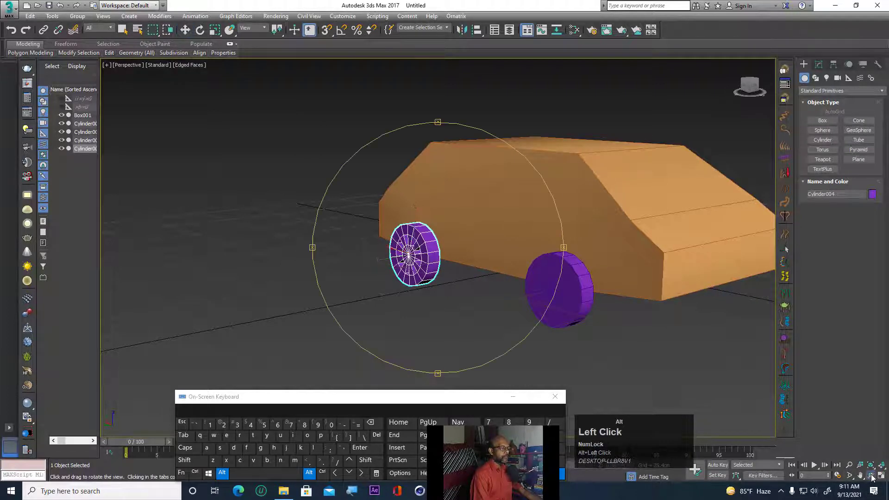
pyautogui.press('alt')
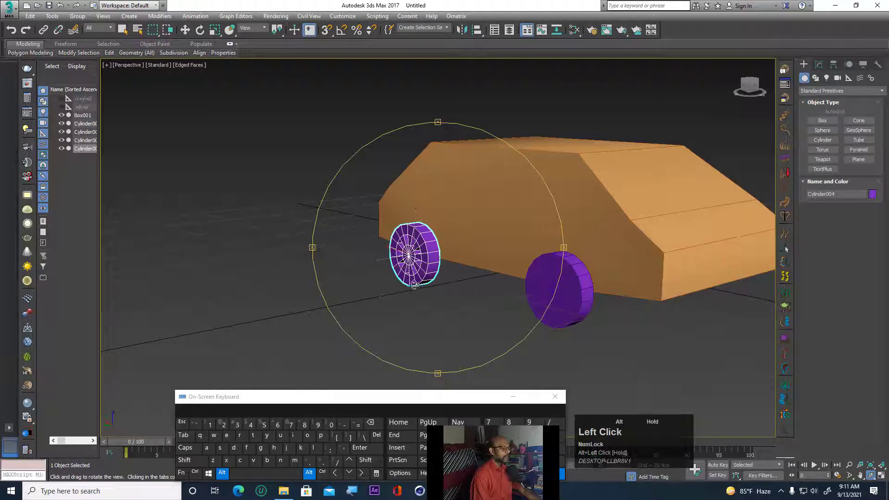
pyautogui.keyDown('alt'); pyautogui.moveTo(414, 284); pyautogui.dragTo(167, 272); pyautogui.keyUp('alt')
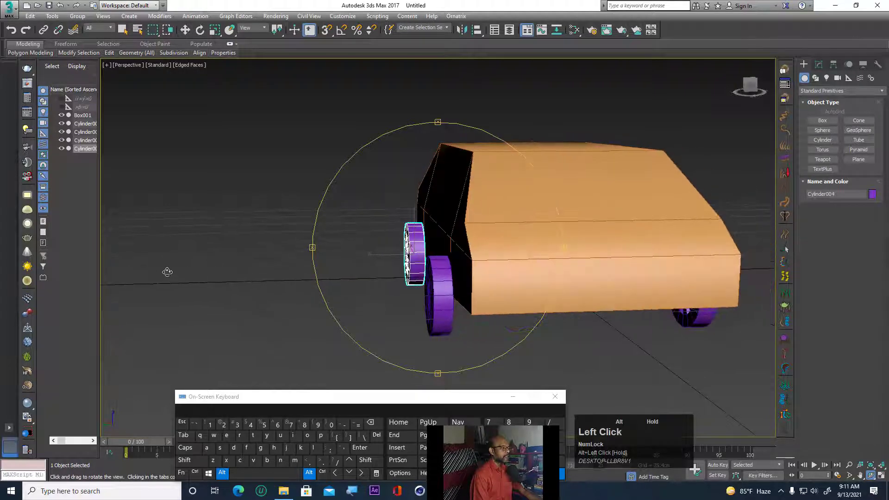
pyautogui.moveTo(419, 293); pyautogui.dragTo(498, 264)
pyautogui.scroll(-4, 512, 253)
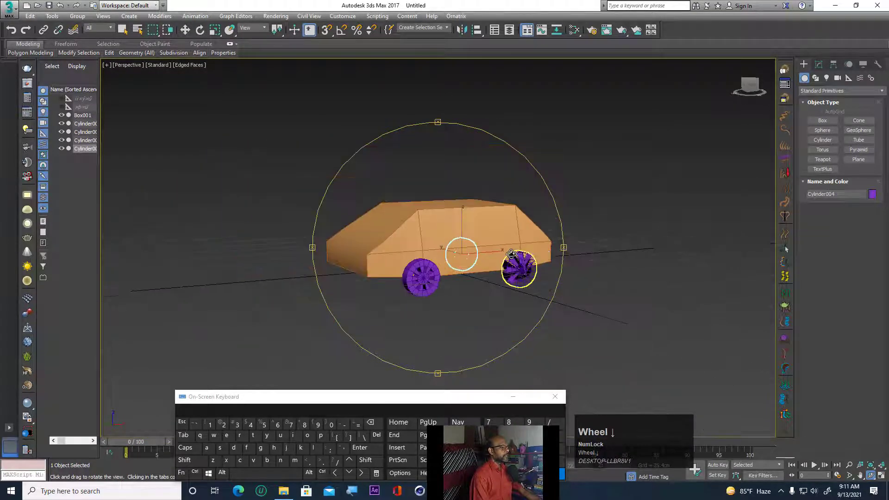
pyautogui.scroll(-3, 511, 253)
pyautogui.rightClick(662, 221)
pyautogui.click(662, 221)
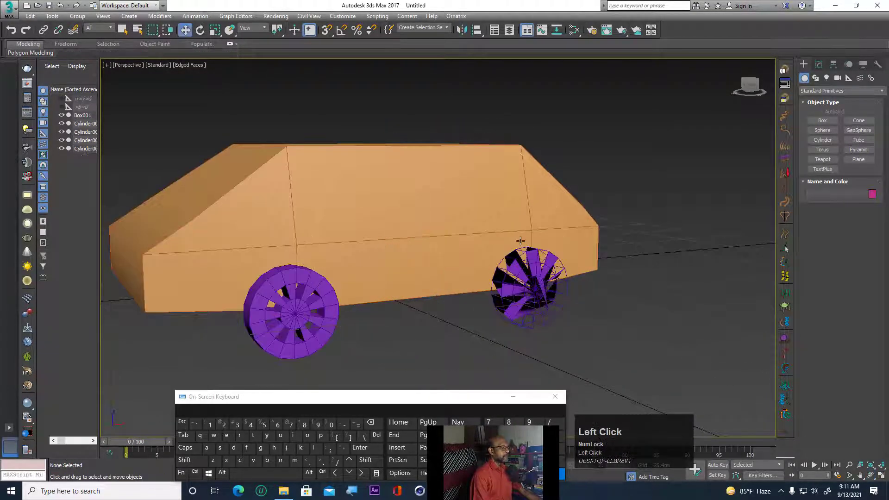
# Move the car body along X to test the wired rotation of the wheels, and undo the move.
pyautogui.click(472, 232)
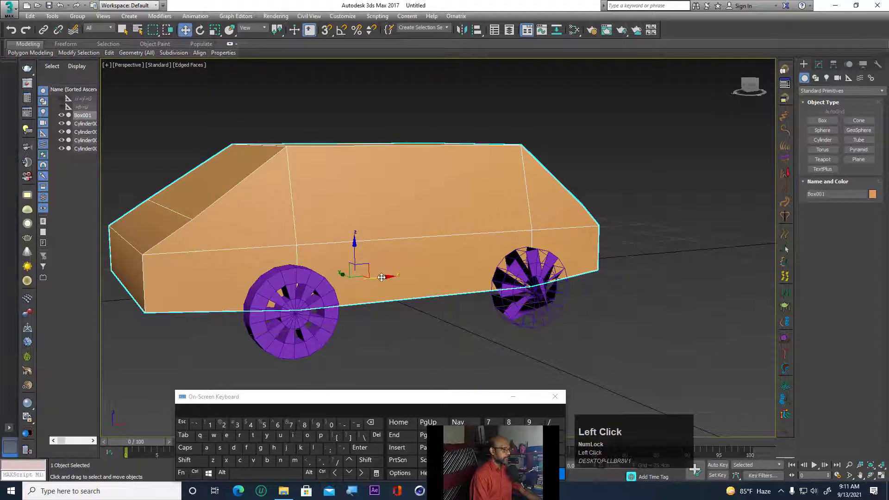
pyautogui.moveTo(382, 277); pyautogui.dragTo(425, 256)
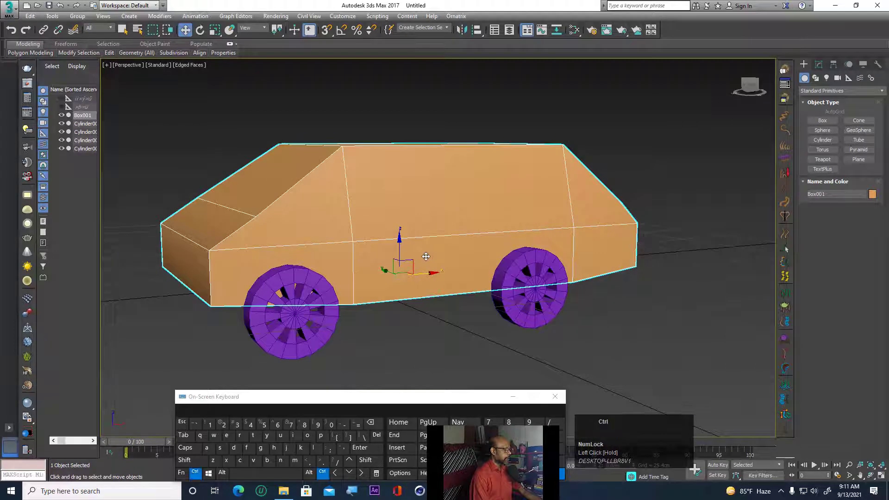
pyautogui.hotkey('ctrl', 'z')
pyautogui.scroll(-3, 514, 315)
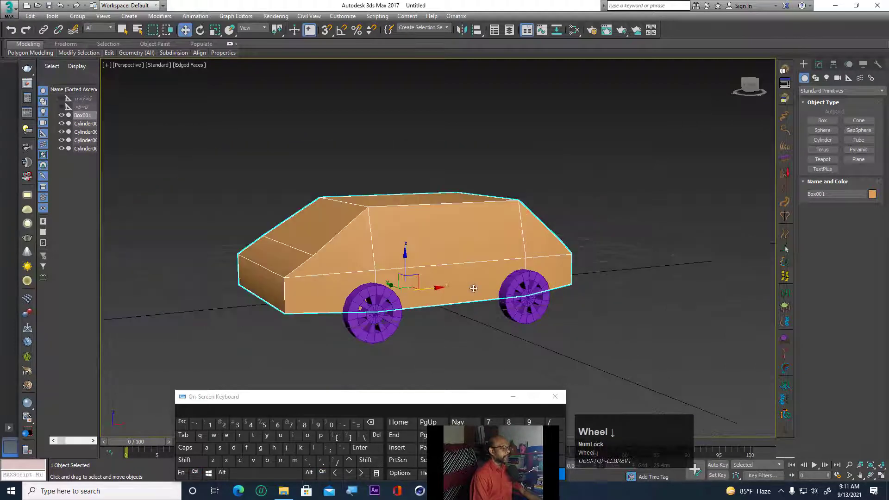
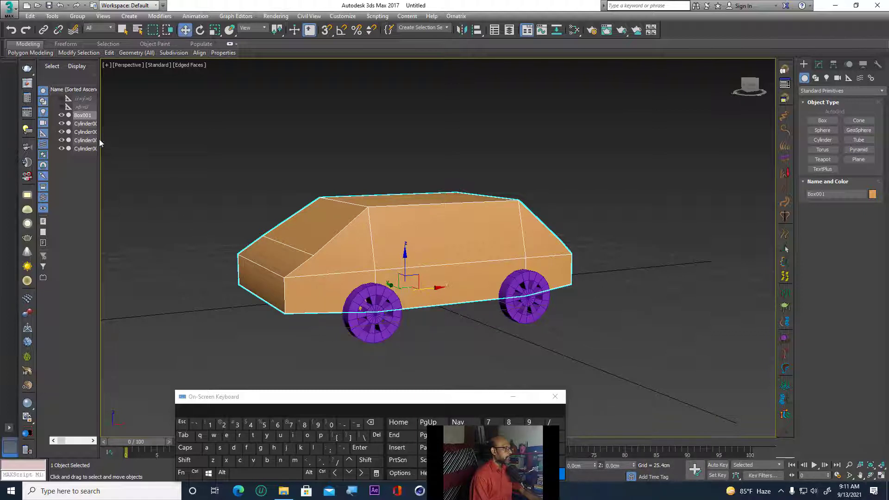
# Try to link all four selected wheels to the car body in one go.
pyautogui.click(84, 124)
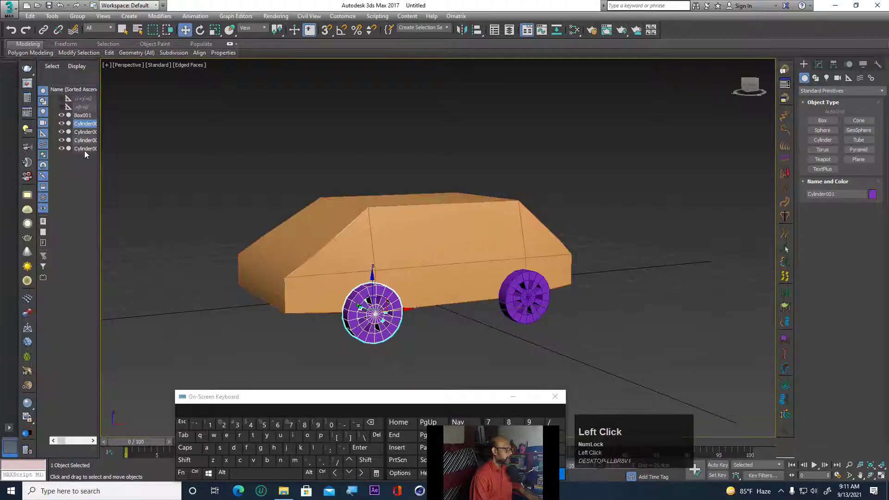
pyautogui.keyDown('shift'); pyautogui.click(85, 151); pyautogui.keyUp('shift')
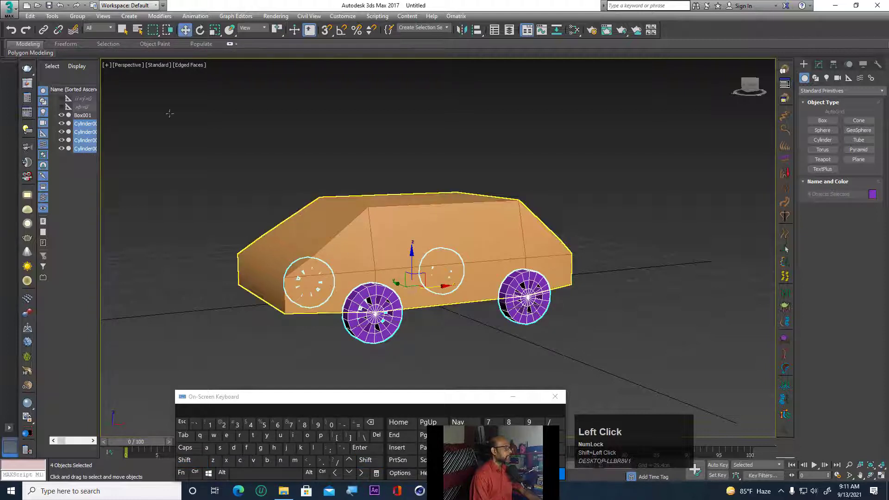
pyautogui.click(44, 30)
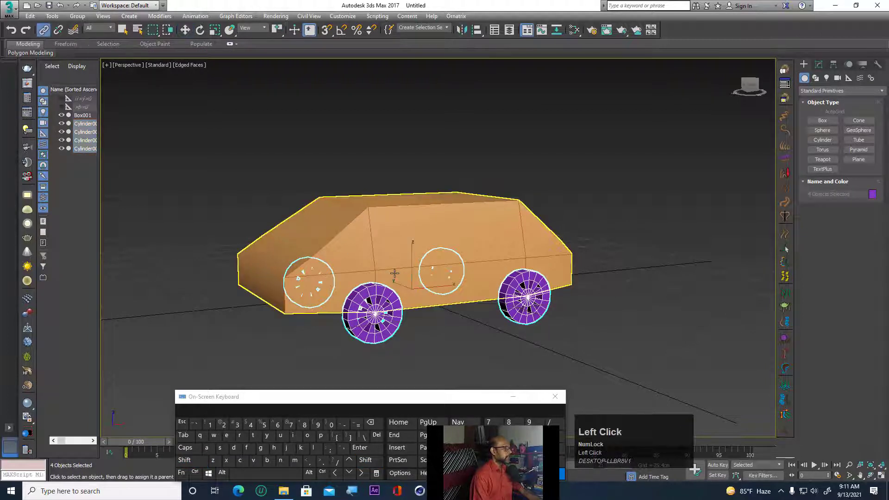
pyautogui.moveTo(401, 272); pyautogui.dragTo(429, 243)
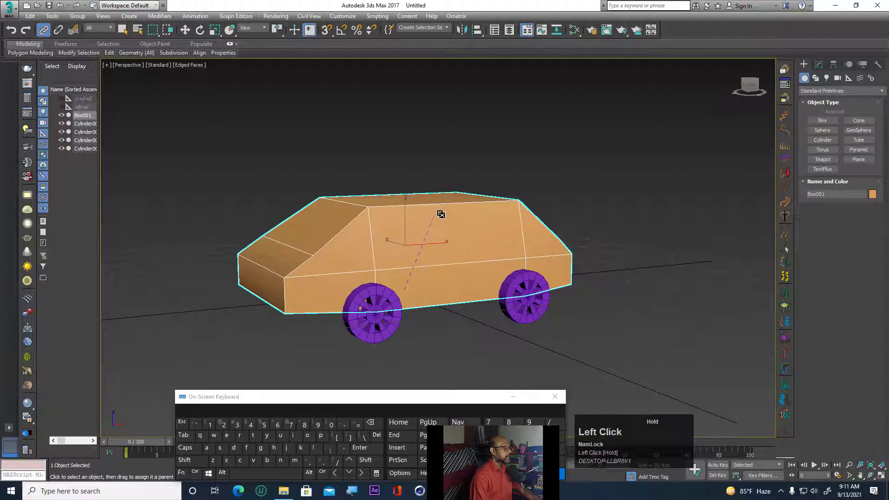
pyautogui.rightClick(444, 319)
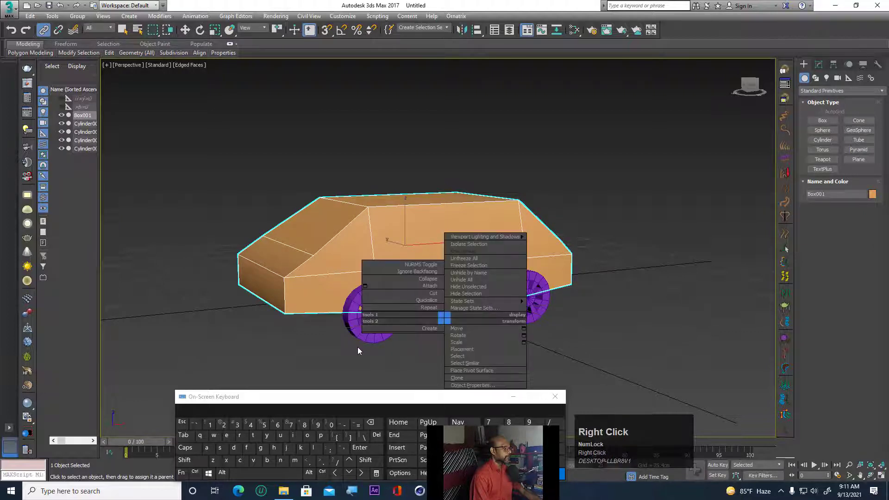
pyautogui.click(357, 347)
# Link both wheels on the near side of the car to the body as its children, one at a time.
pyautogui.click(377, 340)
pyautogui.moveTo(411, 307); pyautogui.dragTo(433, 289)
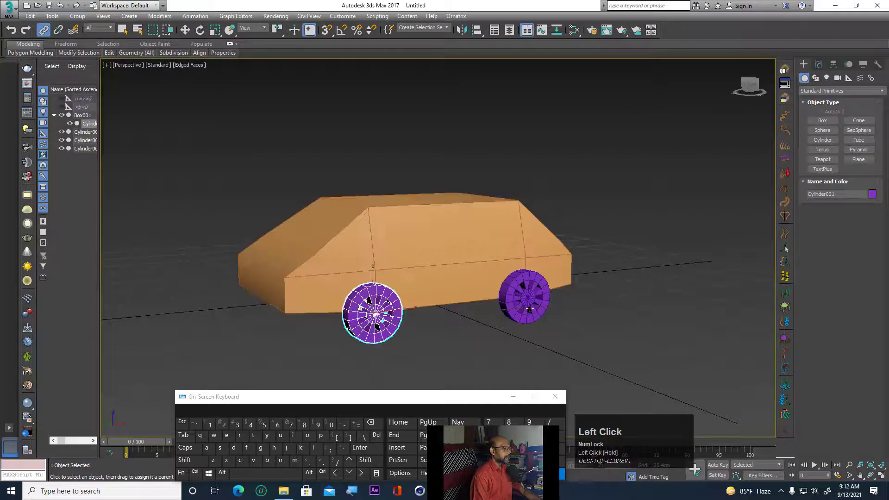
pyautogui.moveTo(528, 307); pyautogui.dragTo(453, 264)
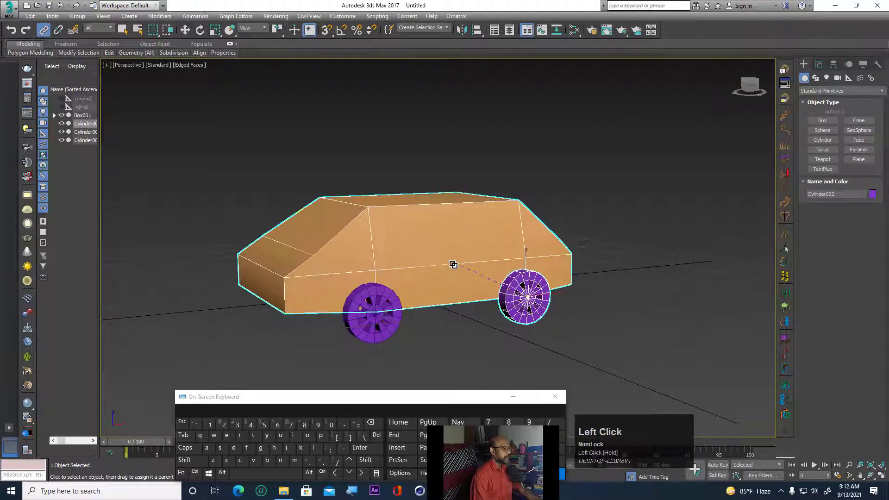
# Link the two wheels on the opposite side of the car to the body, one at a time.
pyautogui.click(871, 476)
pyautogui.moveTo(470, 233); pyautogui.dragTo(574, 230)
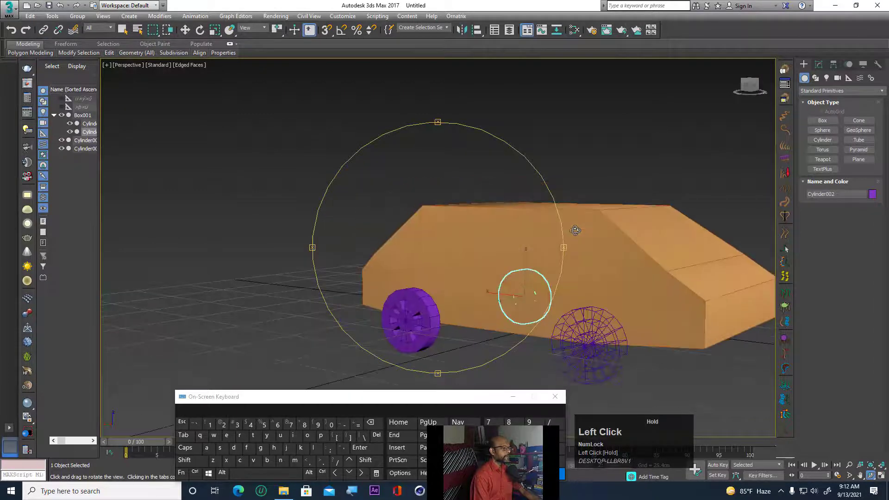
pyautogui.rightClick(633, 352)
pyautogui.click(604, 366)
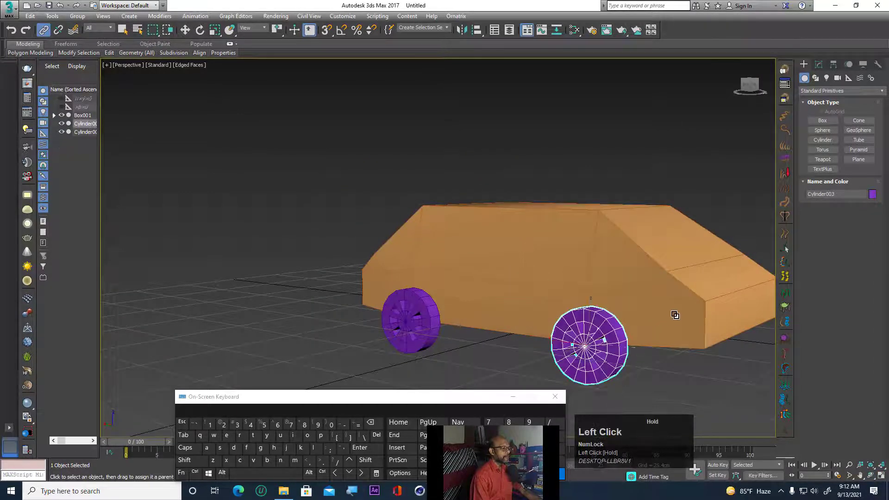
pyautogui.moveTo(675, 315); pyautogui.dragTo(680, 298)
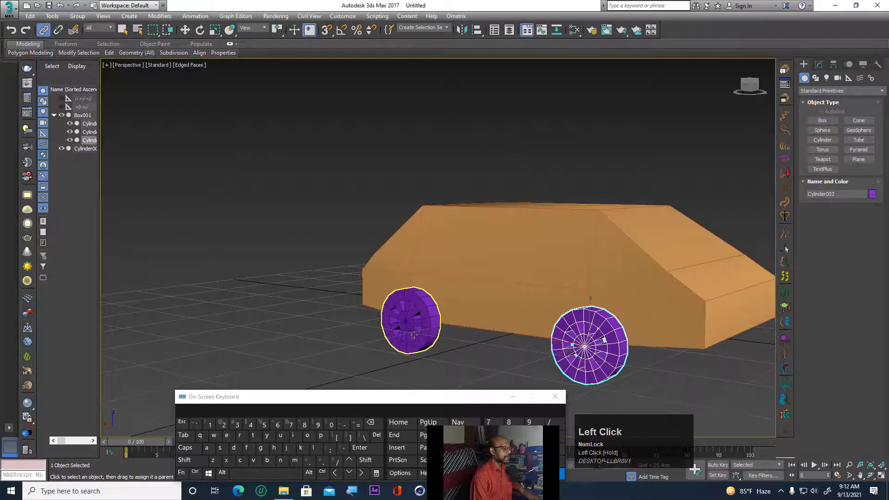
pyautogui.click(414, 334)
pyautogui.moveTo(496, 267); pyautogui.dragTo(496, 267)
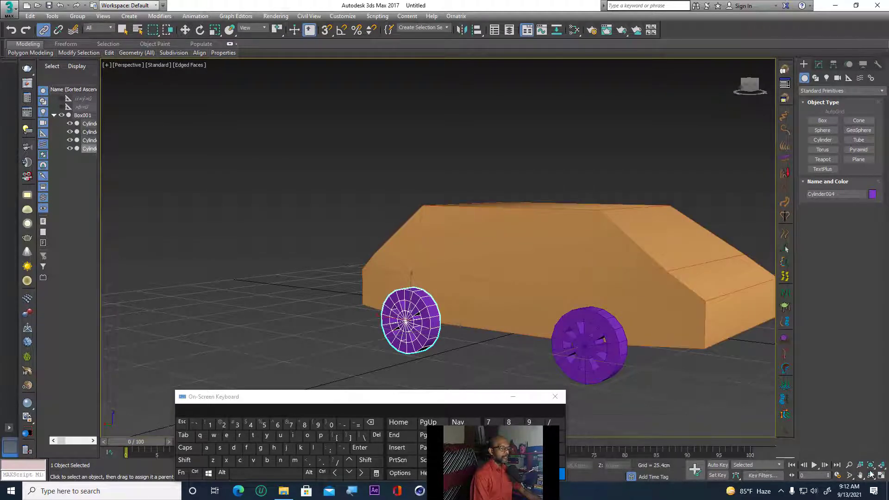
# Move the car body back and forth along X to check that the linked wheels follow and roll.
pyautogui.moveTo(871, 475); pyautogui.dragTo(872, 477)
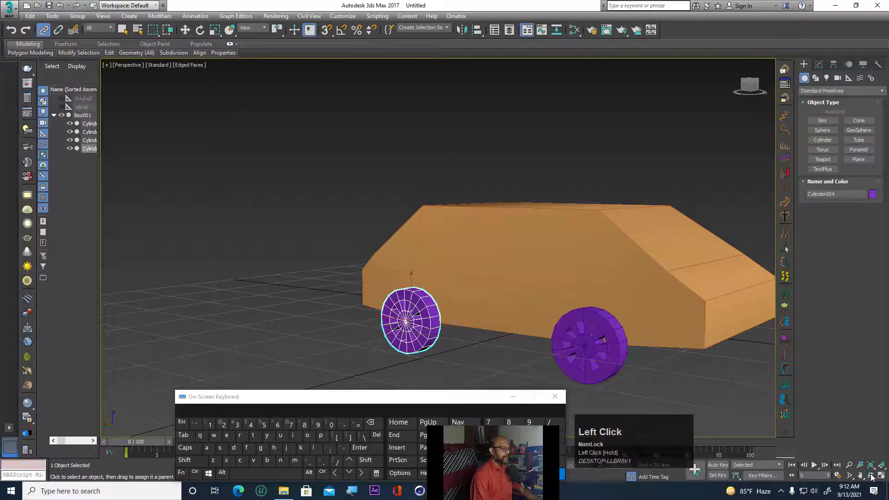
pyautogui.press('alt')
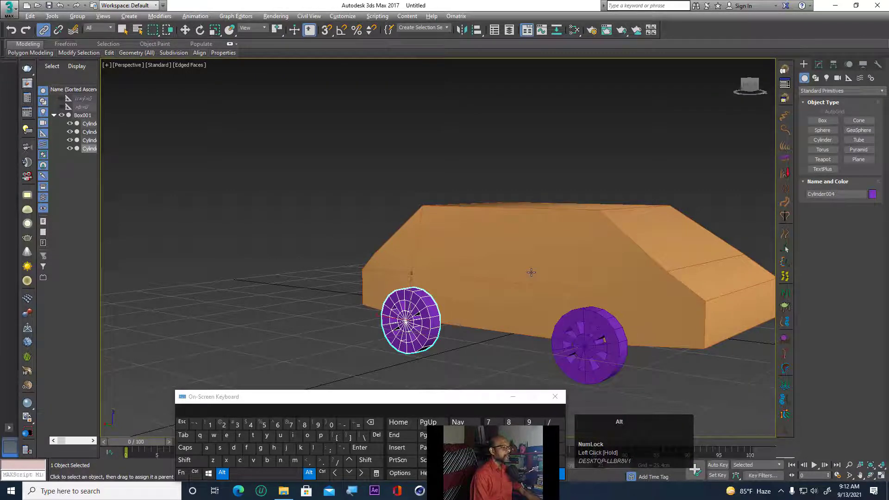
pyautogui.keyDown('alt'); pyautogui.moveTo(531, 272); pyautogui.dragTo(416, 272, button='middle'); pyautogui.keyUp('alt')
pyautogui.scroll(-5, 417, 269)
pyautogui.scroll(3, 420, 270)
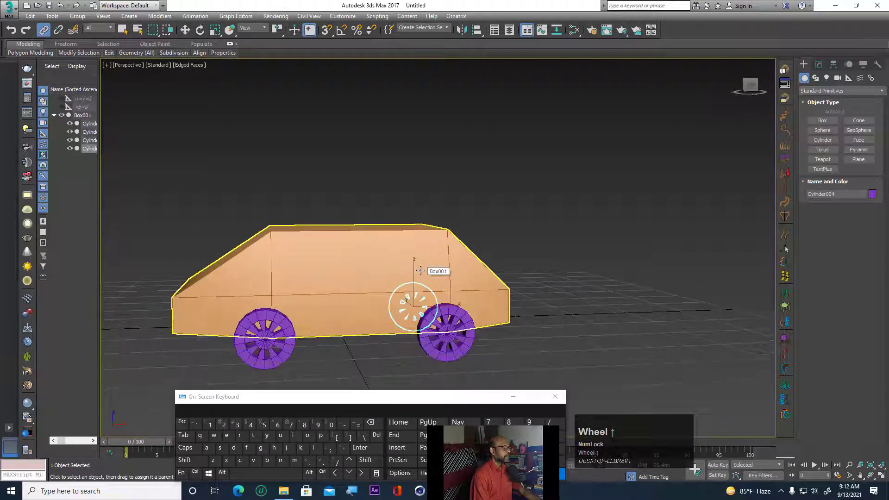
pyautogui.scroll(-2, 420, 270)
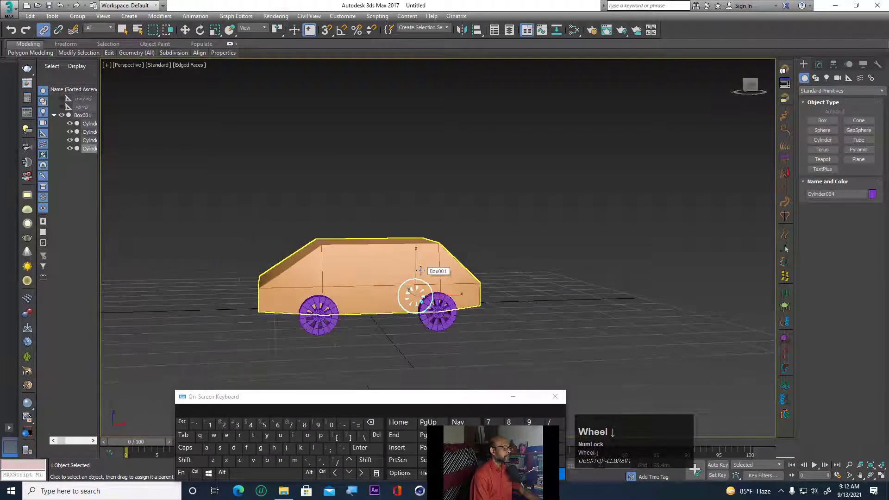
pyautogui.click(185, 31)
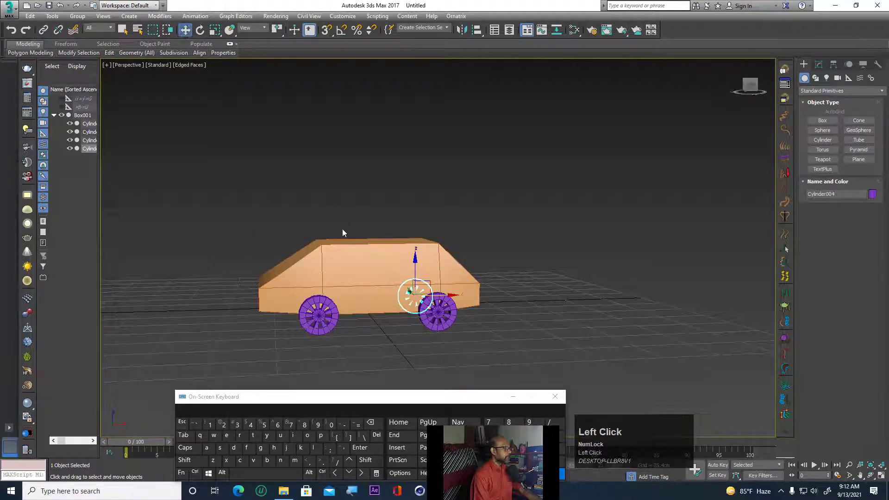
pyautogui.click(377, 269)
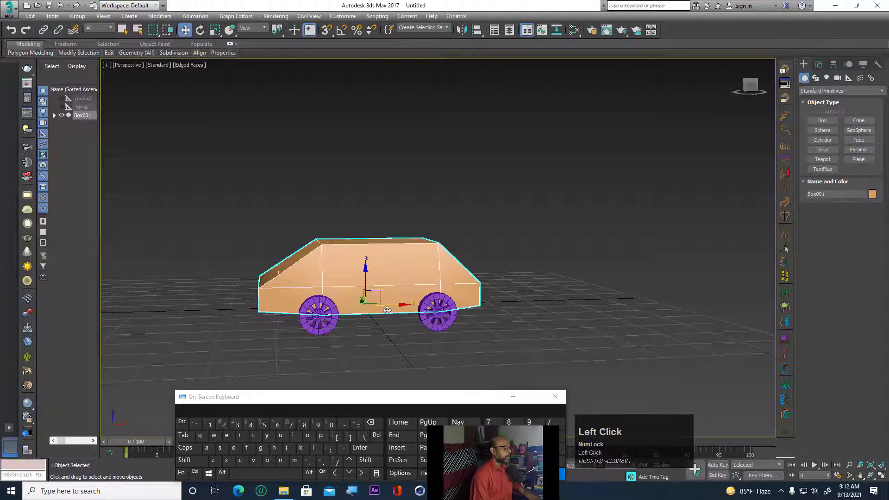
pyautogui.moveTo(393, 304); pyautogui.dragTo(629, 324)
pyautogui.scroll(5, 629, 324)
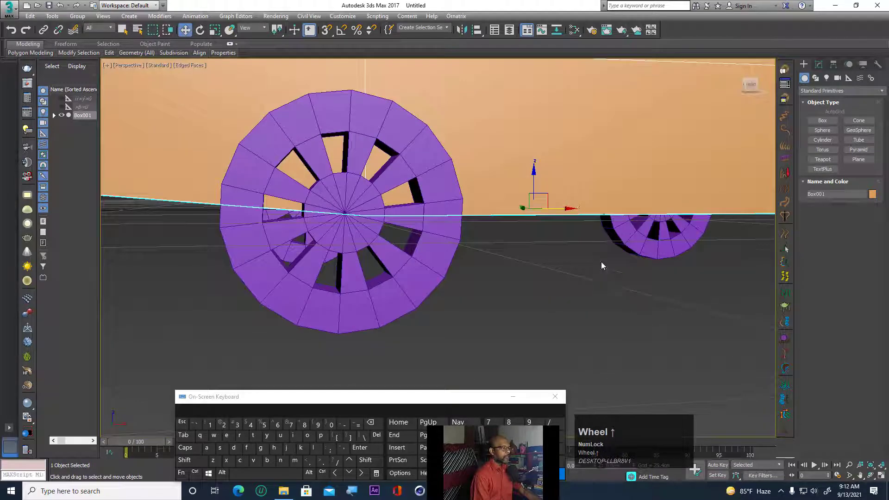
pyautogui.moveTo(625, 205); pyautogui.dragTo(496, 245)
pyautogui.scroll(-6, 495, 245)
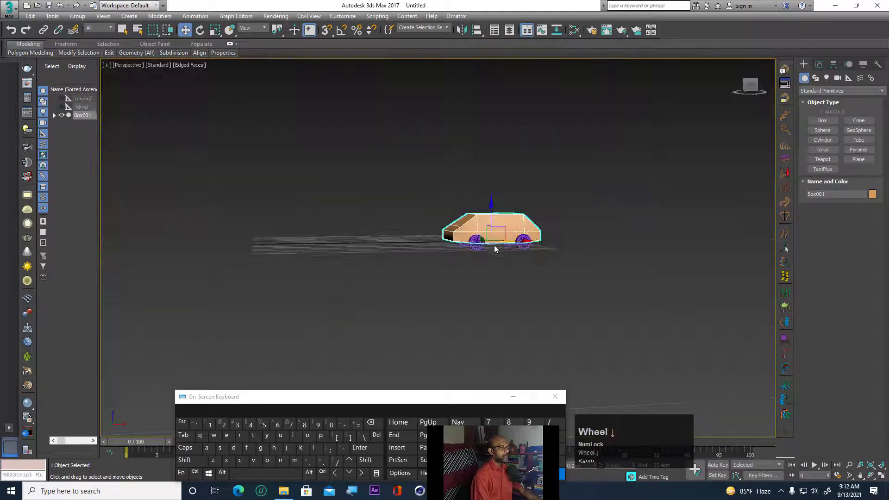
# Adjust the car's height along the Z axis and clear the selection.
pyautogui.scroll(4, 493, 246)
pyautogui.moveTo(512, 222); pyautogui.dragTo(521, 183)
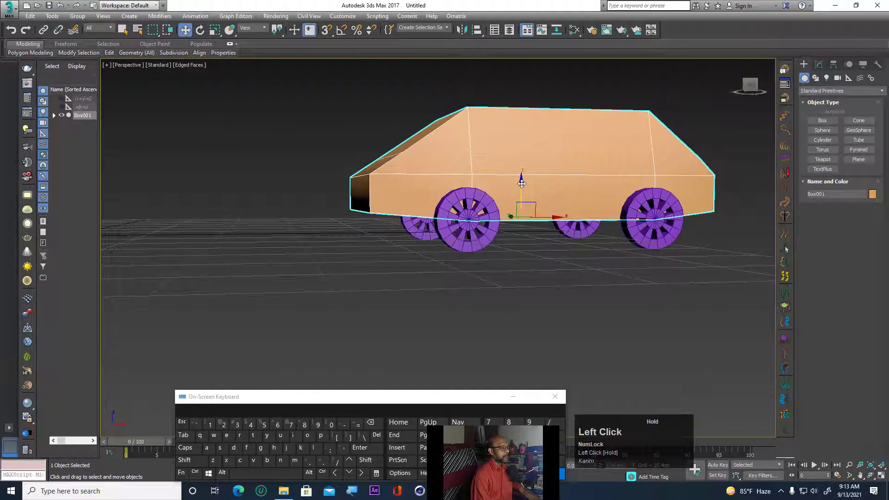
pyautogui.click(555, 335)
# Create a long, narrow ground plane along the X axis beneath the car in the Top view.
pyautogui.click(861, 159)
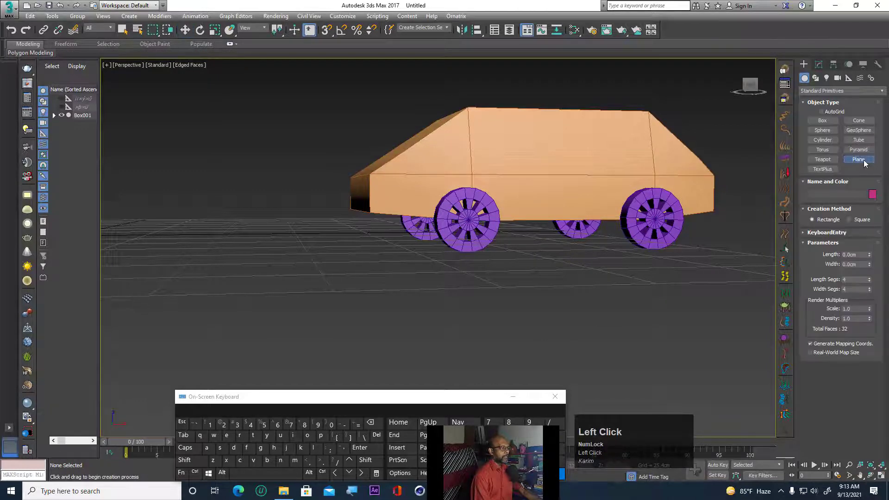
pyautogui.click(879, 475)
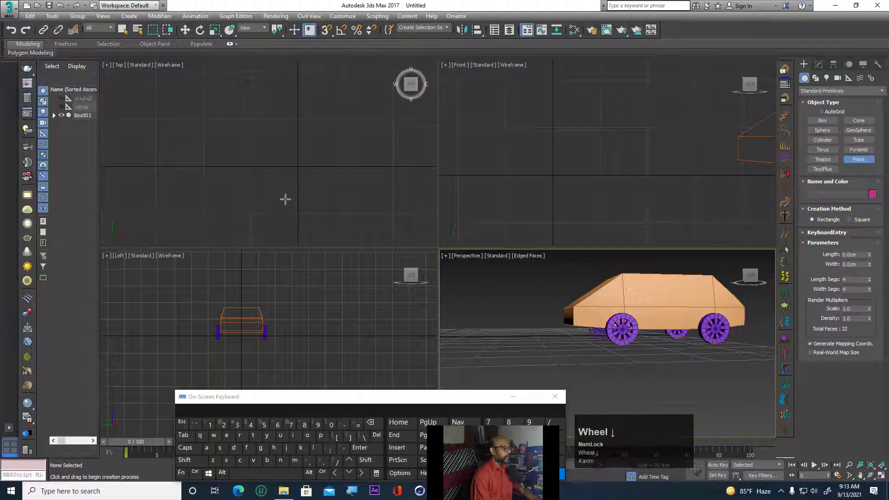
pyautogui.scroll(-5, 285, 199)
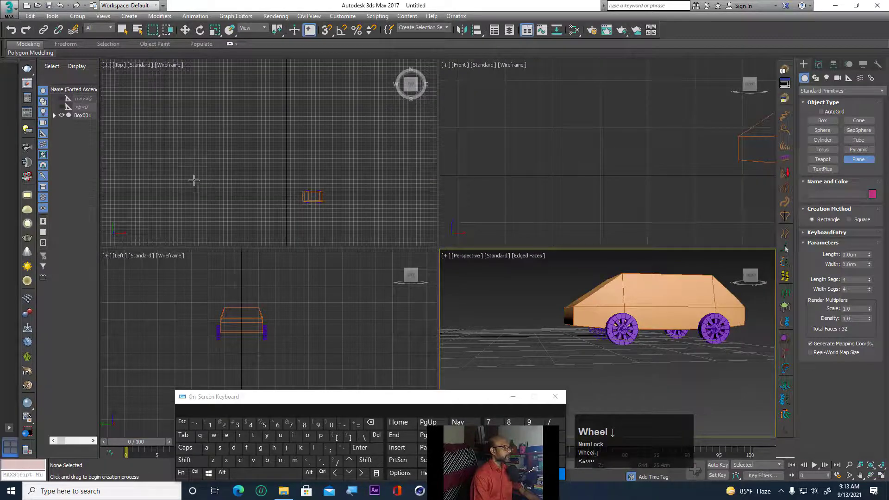
pyautogui.moveTo(170, 181); pyautogui.dragTo(366, 216)
pyautogui.rightClick(392, 220)
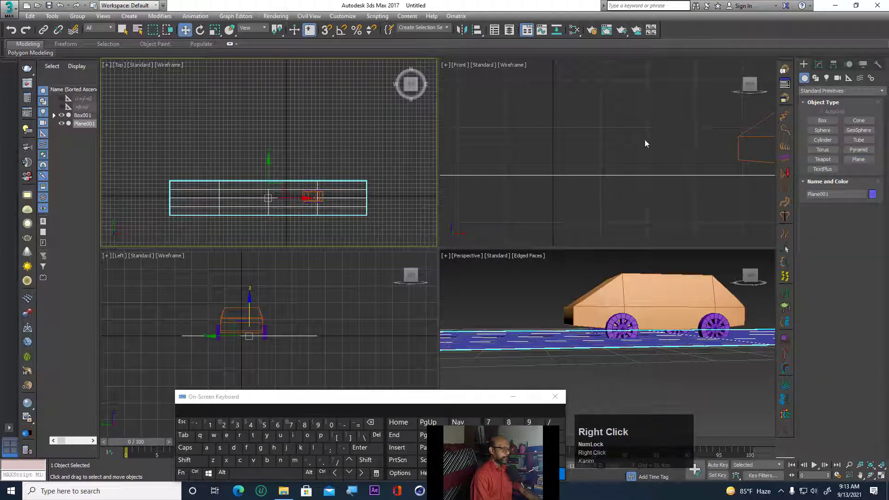
# Change the ground plane's object color to light grey from the custom colors and clear the selection.
pyautogui.click(872, 195)
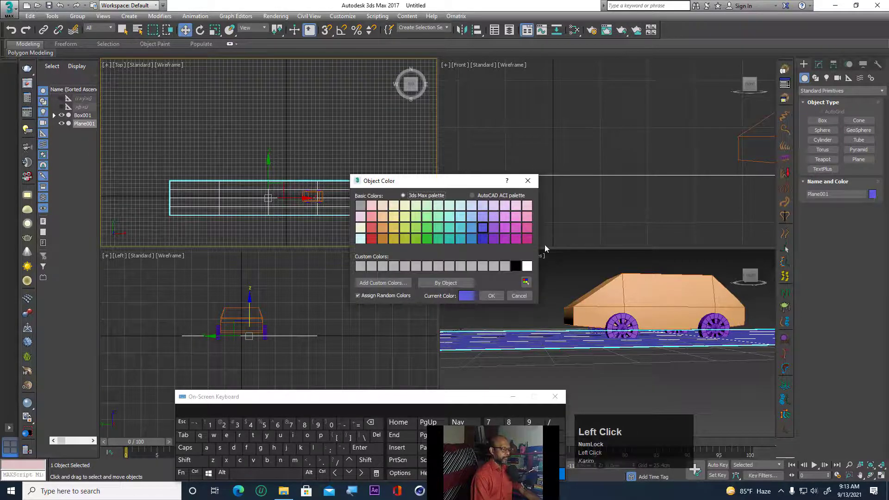
pyautogui.click(505, 264)
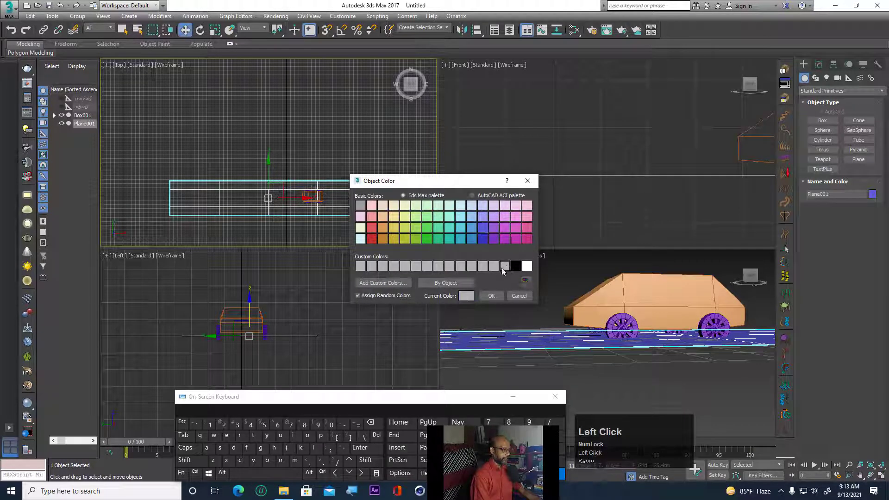
pyautogui.click(492, 296)
pyautogui.click(535, 290)
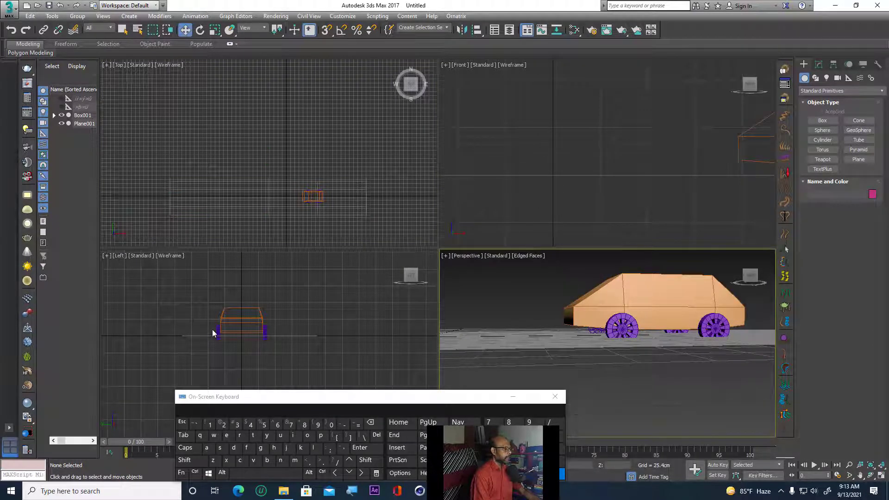
# Raise the car body slightly in the Left view so the wheels rest on the ground plane, and deselect it.
pyautogui.scroll(3, 209, 334)
pyautogui.click(286, 308)
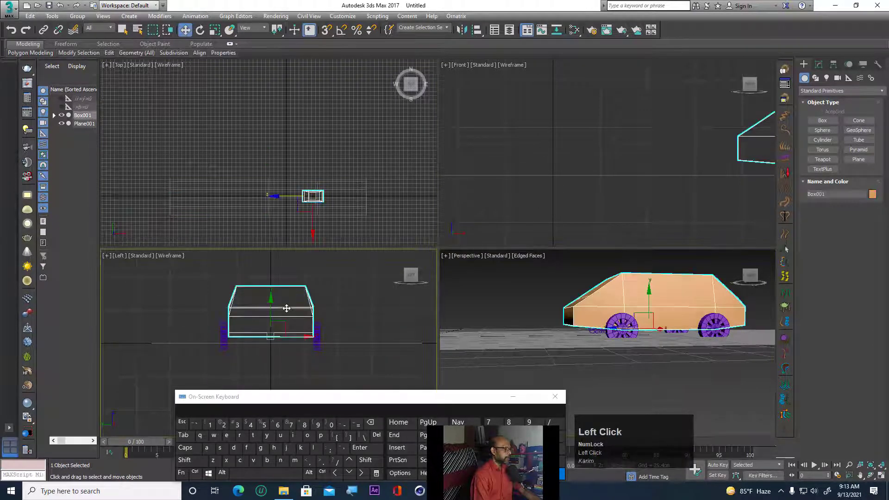
pyautogui.moveTo(272, 303); pyautogui.dragTo(272, 297)
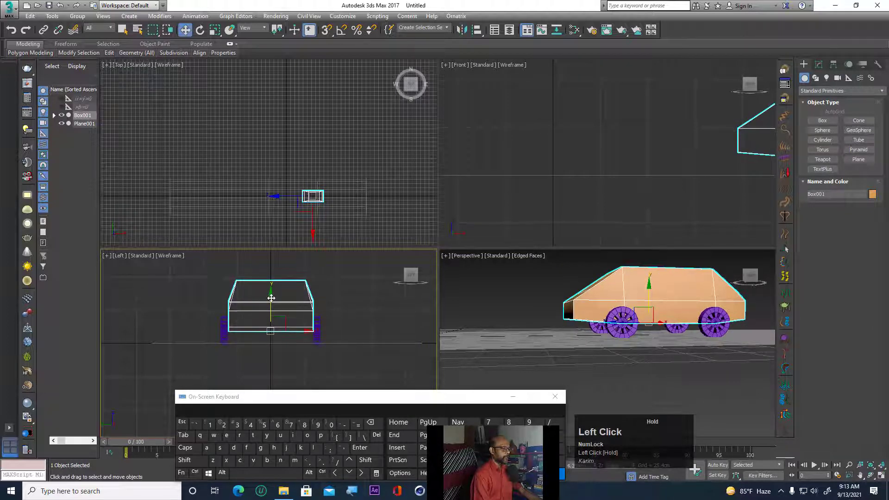
pyautogui.click(682, 365)
# Maximize the Perspective view and move the car body along X to the positive-X end of the ground plane.
pyautogui.scroll(-3, 682, 364)
pyautogui.moveTo(676, 343); pyautogui.dragTo(655, 355, button='middle')
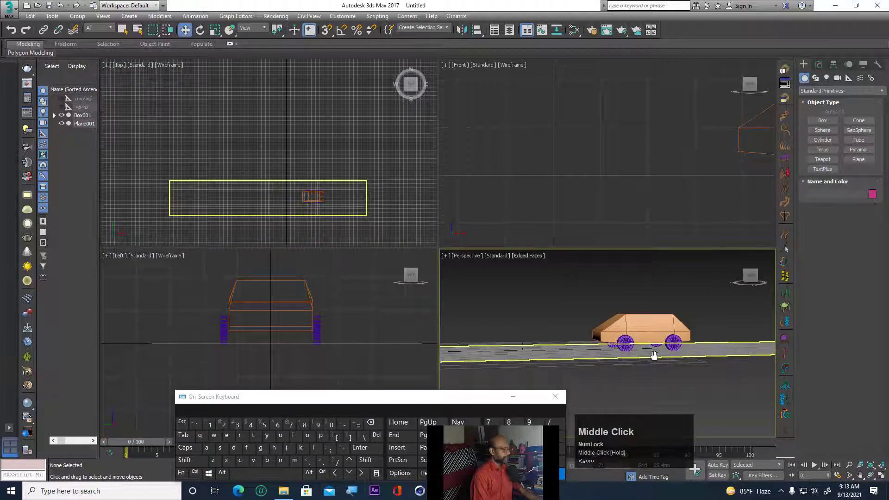
pyautogui.hotkey('alt', 'w')
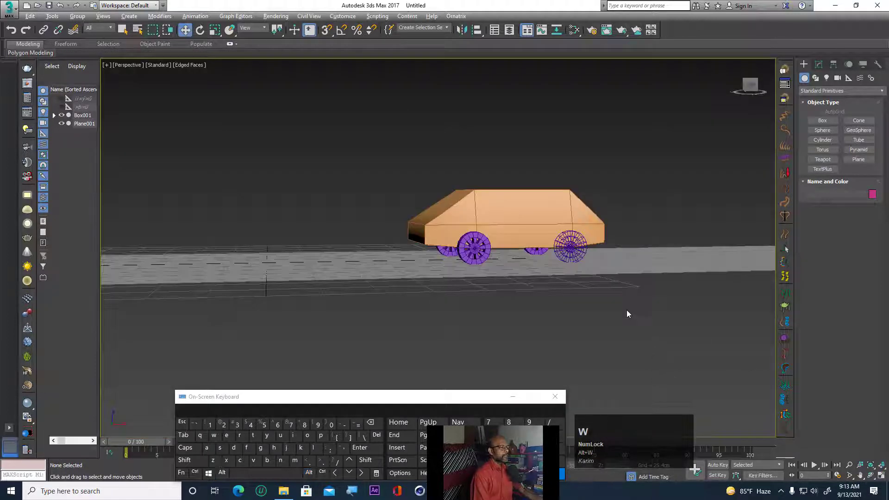
pyautogui.scroll(-3, 626, 309)
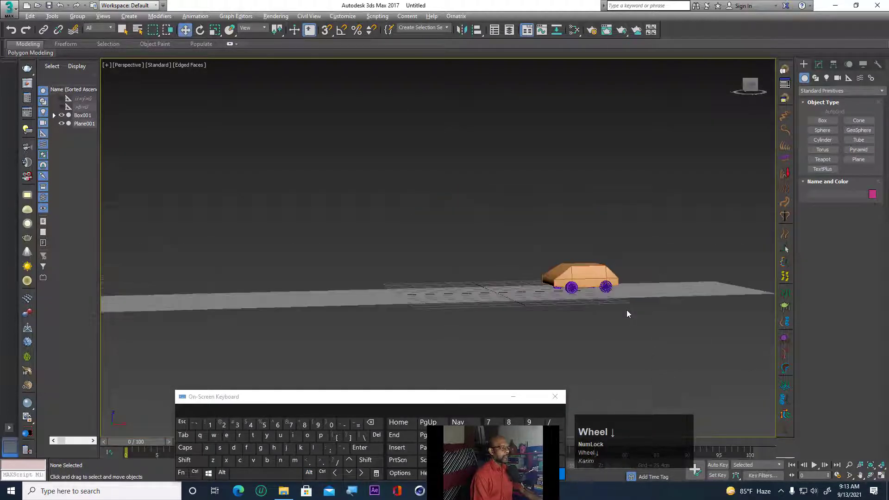
pyautogui.click(592, 274)
pyautogui.moveTo(611, 281); pyautogui.dragTo(743, 281)
pyautogui.hotkey('ctrl', 'z')
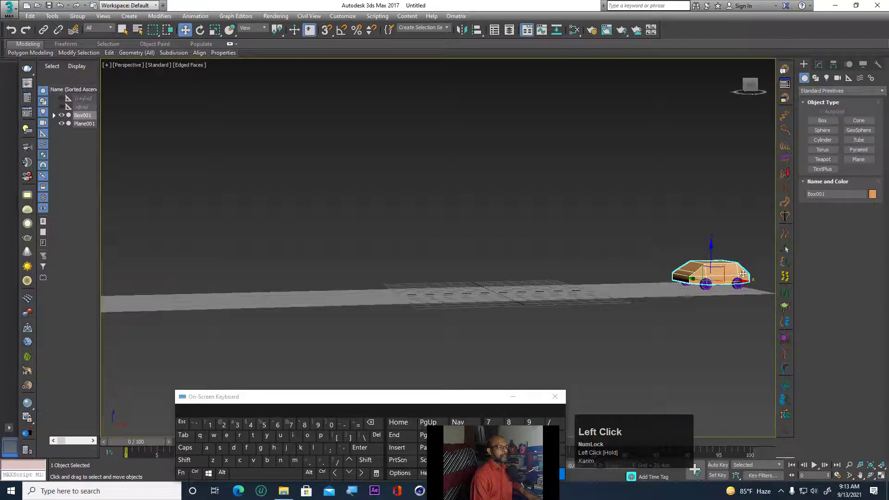
pyautogui.scroll(5, 742, 274)
pyautogui.scroll(-4, 577, 314)
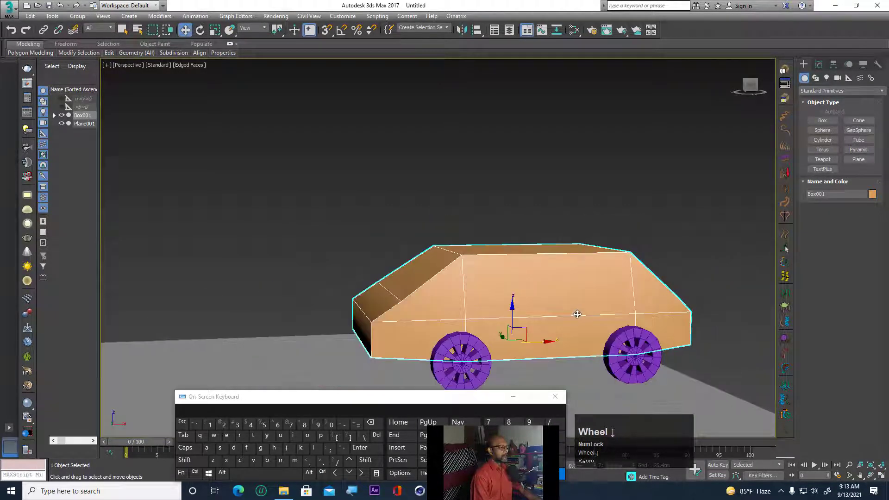
pyautogui.moveTo(395, 286); pyautogui.dragTo(525, 227, button='middle')
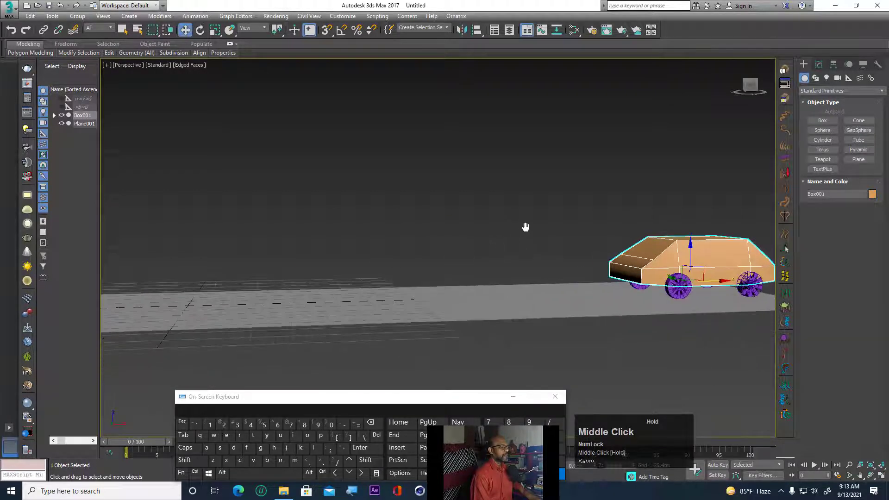
pyautogui.scroll(-5, 701, 277)
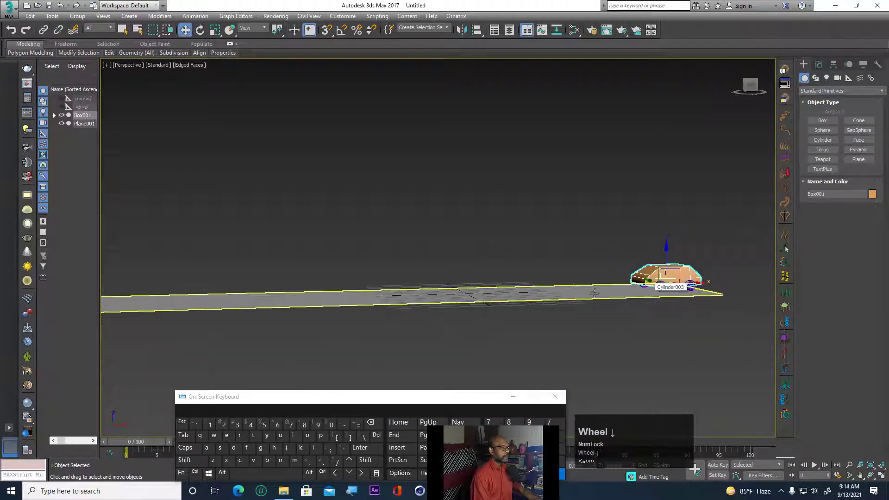
# With Auto Key on, key the car body at frame 100 at the plane's opposite end along X, then return to the first frame with Auto Key off.
pyautogui.click(762, 444)
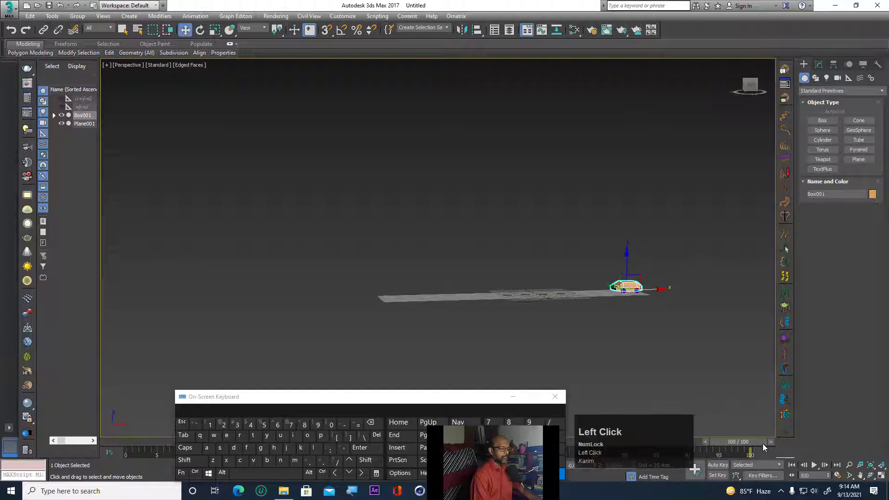
pyautogui.click(721, 467)
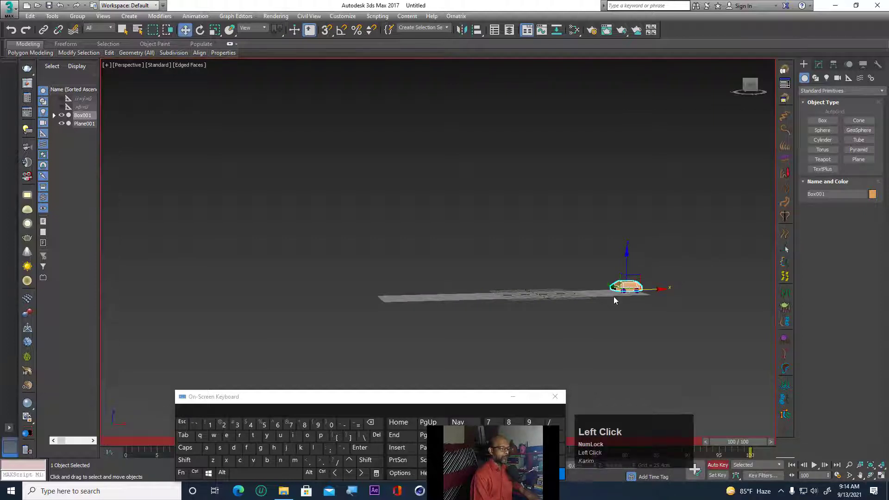
pyautogui.scroll(3, 615, 300)
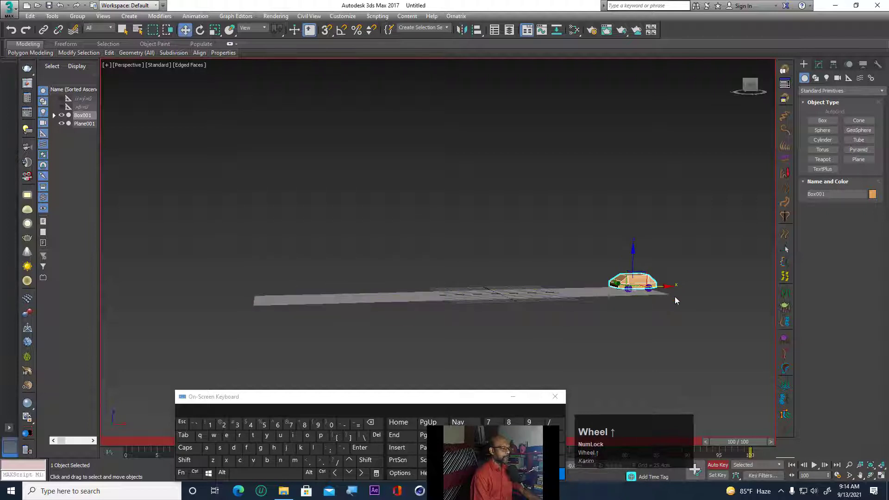
pyautogui.click(667, 288)
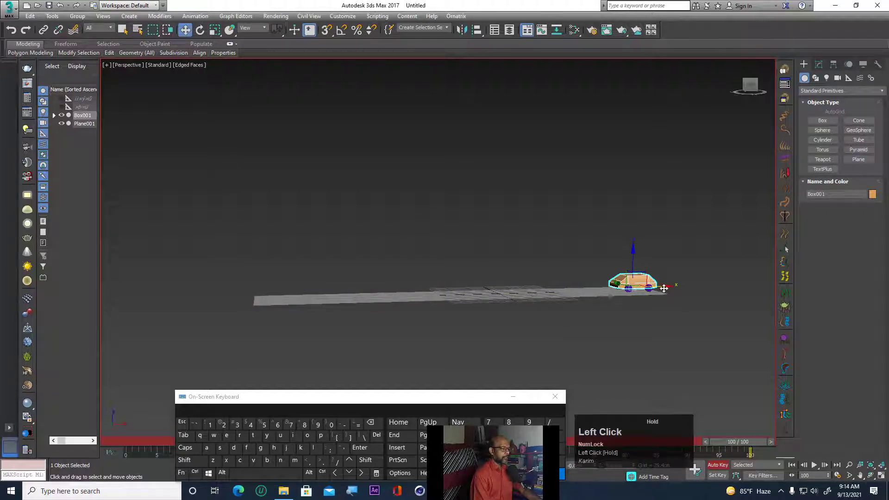
pyautogui.moveTo(664, 289); pyautogui.dragTo(307, 322)
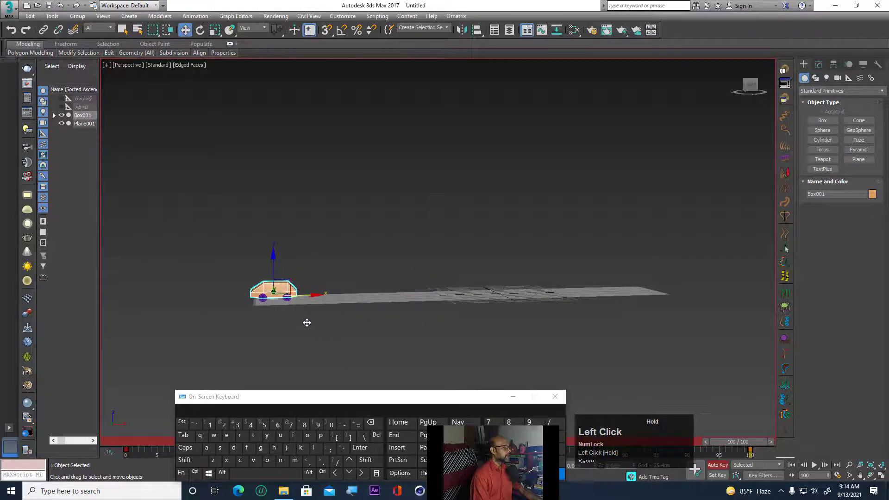
pyautogui.scroll(-3, 550, 263)
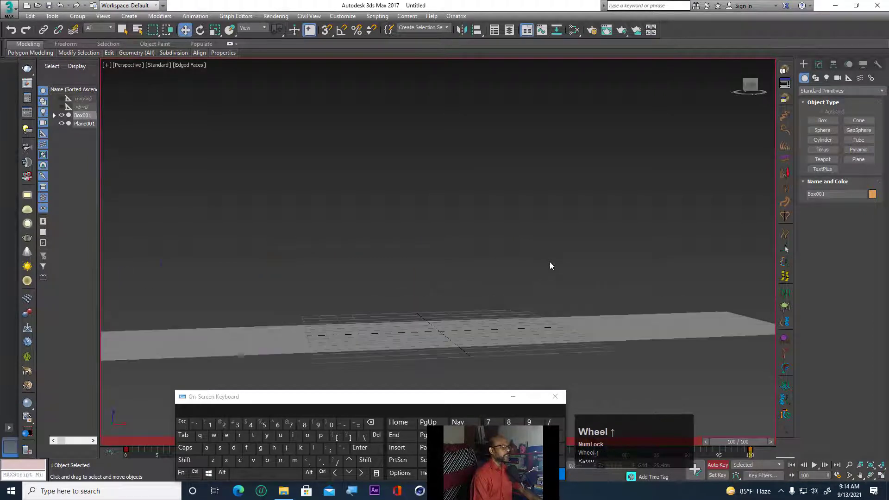
pyautogui.click(791, 465)
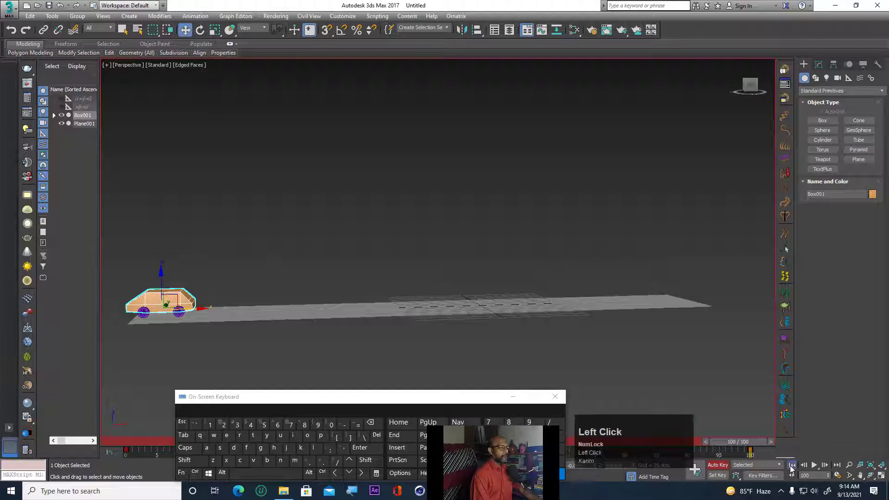
pyautogui.click(716, 464)
# Frame the car close up at the start of the plane and create a Physical camera from the Perspective view.
pyautogui.moveTo(634, 334); pyautogui.dragTo(560, 333, button='middle')
pyautogui.scroll(3, 674, 308)
pyautogui.scroll(2, 571, 296)
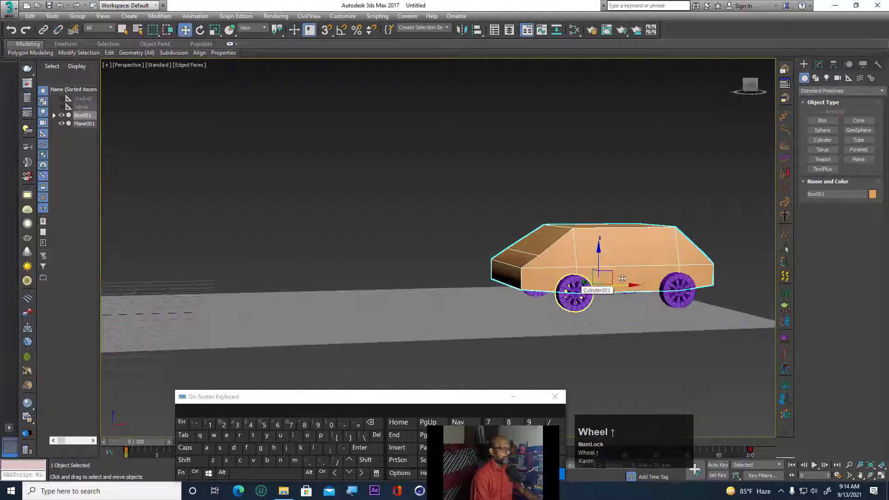
pyautogui.scroll(2, 622, 280)
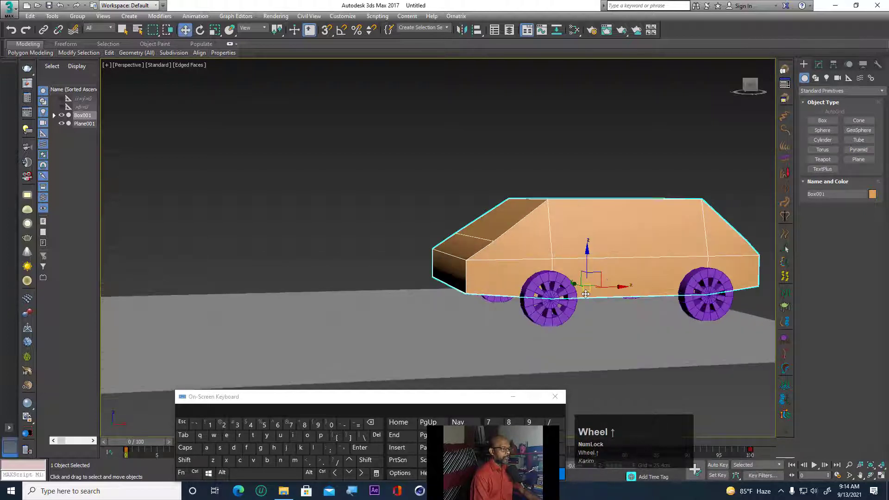
pyautogui.scroll(2, 595, 308)
pyautogui.scroll(-2, 591, 315)
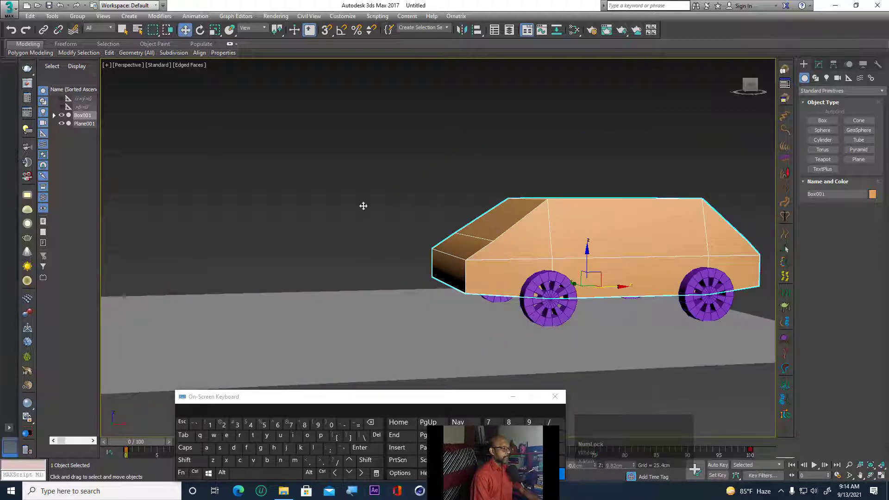
pyautogui.click(125, 65)
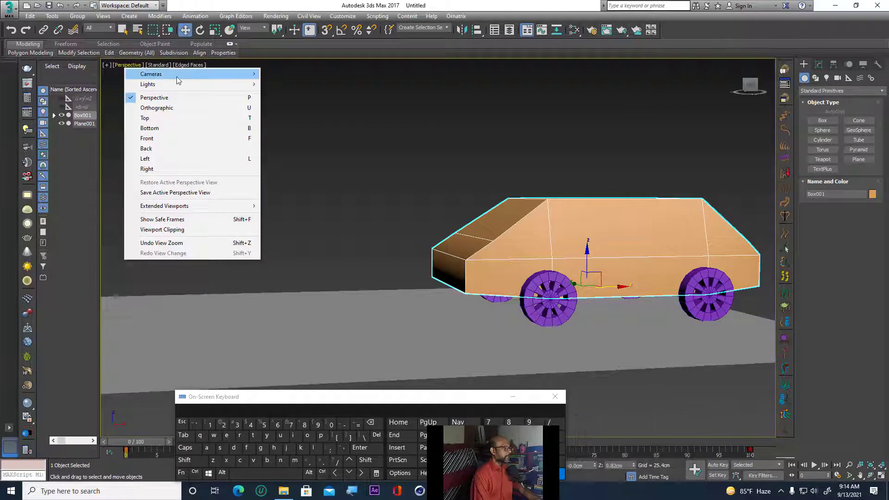
pyautogui.click(320, 102)
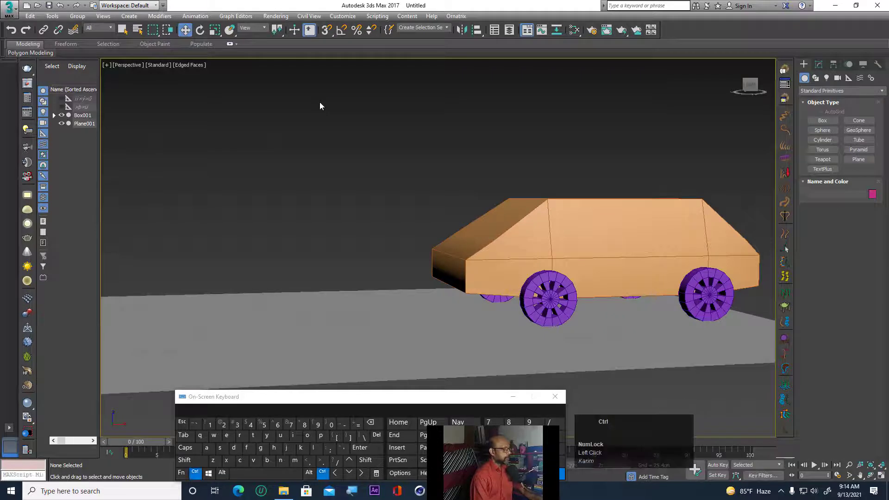
pyautogui.hotkey('ctrl', 'c')
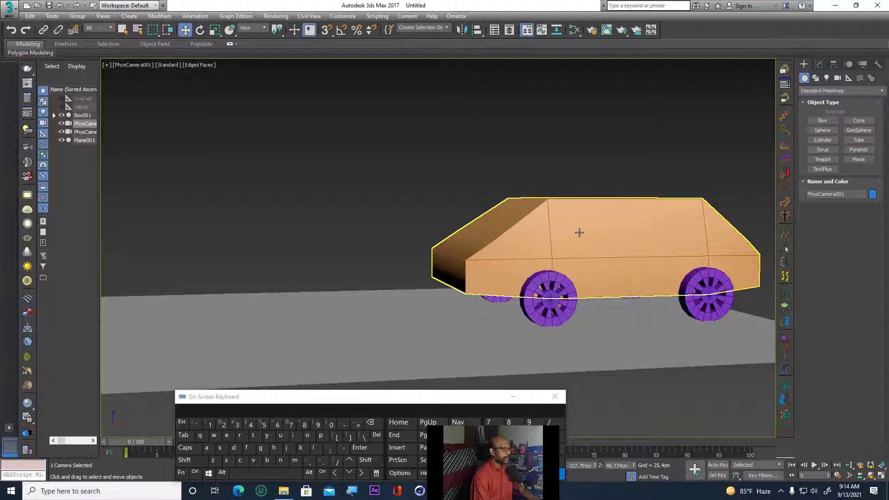
# Select the view's Physical camera and turn off its Targeted option.
pyautogui.click(127, 68)
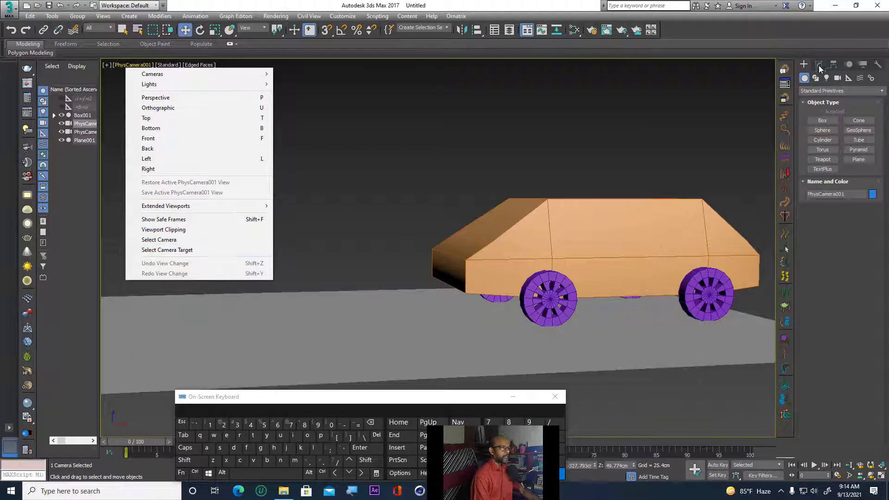
pyautogui.click(167, 241)
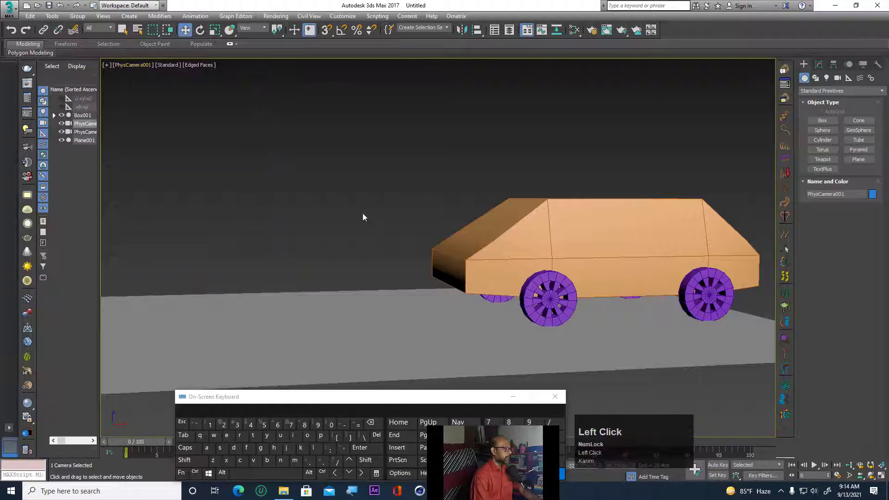
pyautogui.click(818, 64)
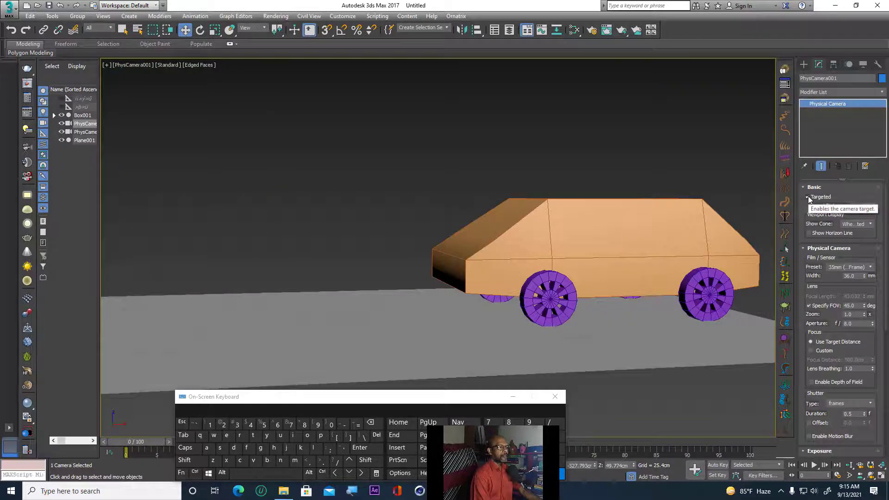
pyautogui.click(870, 225)
pyautogui.click(870, 227)
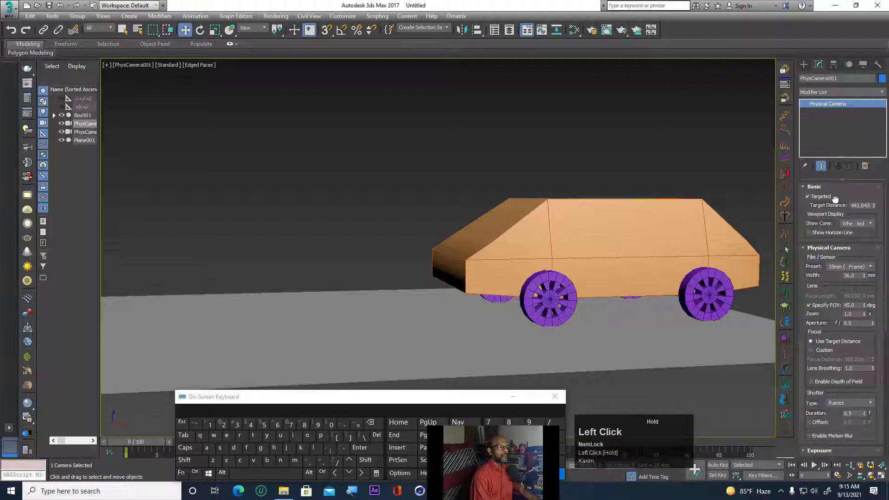
pyautogui.click(832, 262)
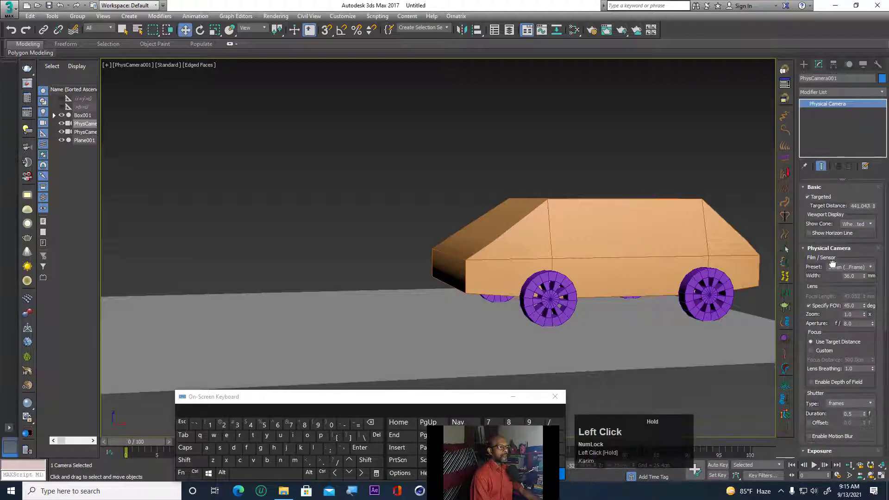
pyautogui.click(809, 197)
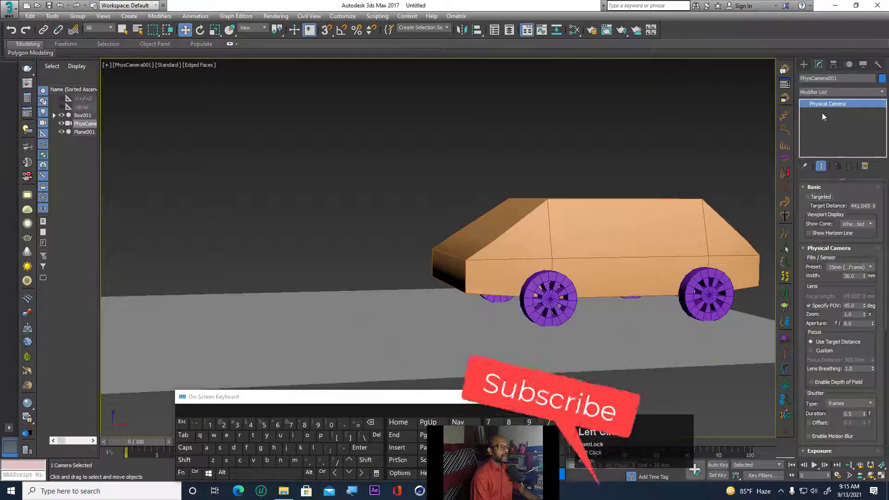
# Select the view's Physical camera and link it to the car body in the Top view.
pyautogui.click(123, 65)
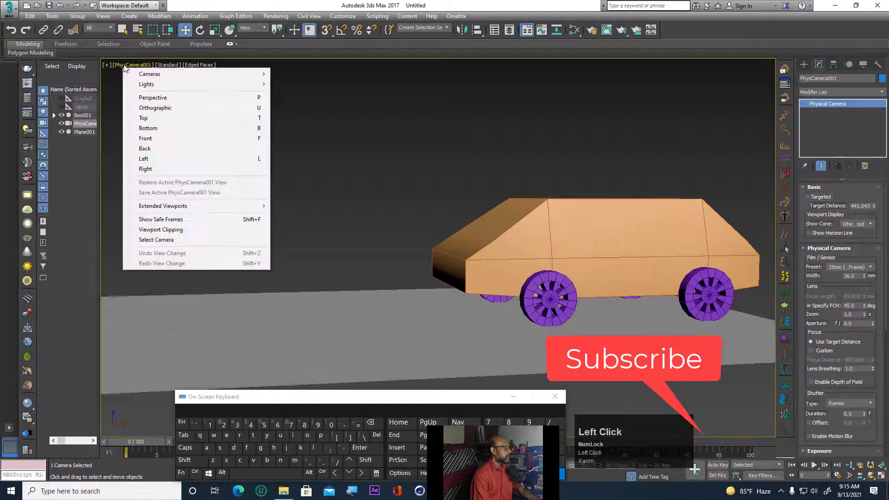
pyautogui.click(158, 240)
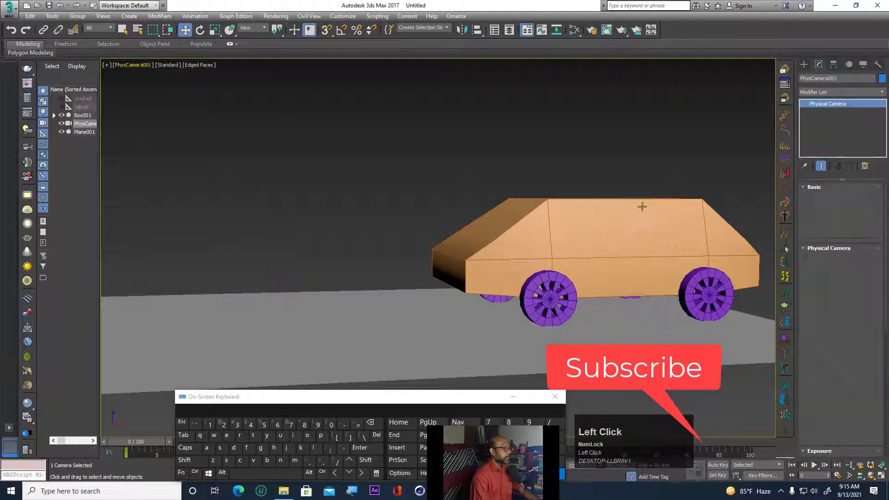
pyautogui.click(44, 30)
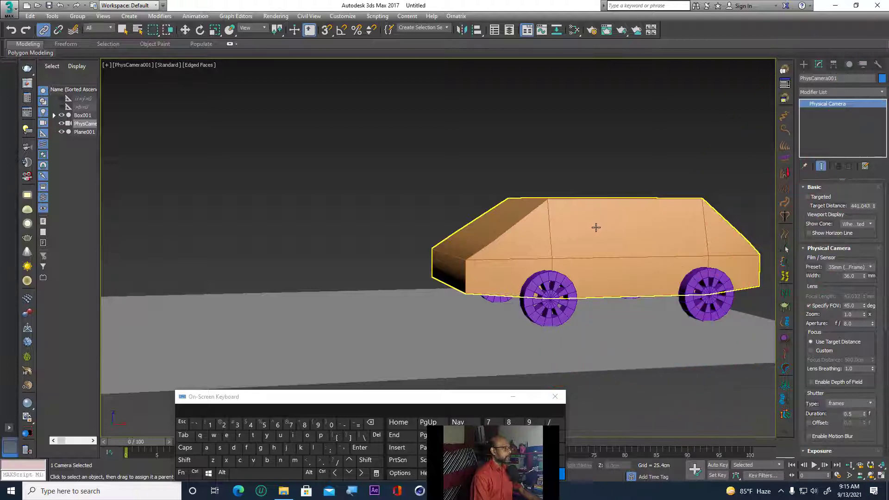
pyautogui.click(881, 477)
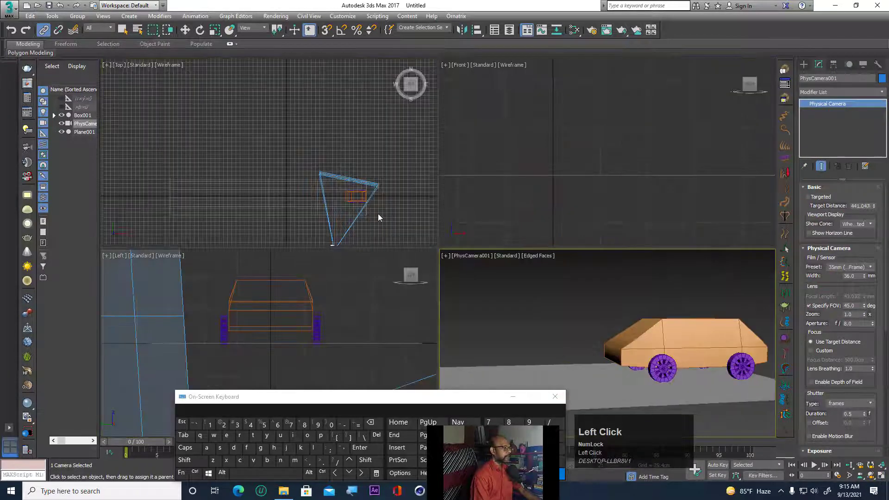
pyautogui.moveTo(372, 188); pyautogui.dragTo(364, 156, button='middle')
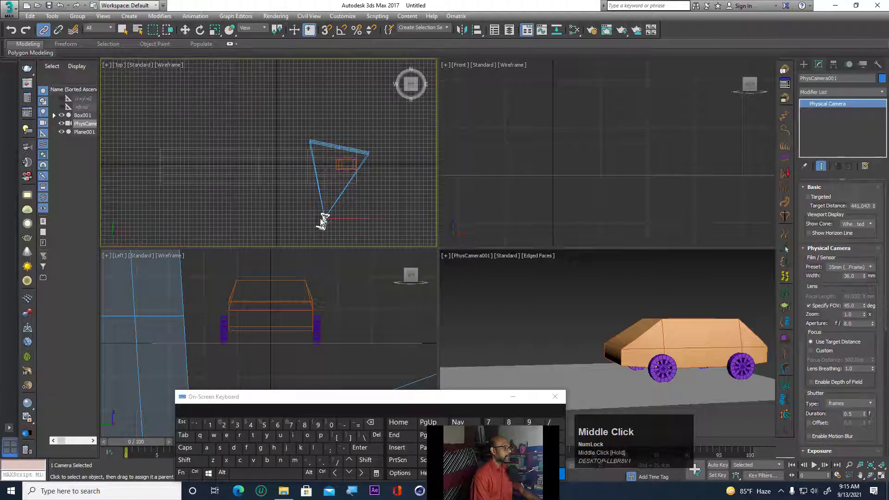
pyautogui.moveTo(323, 221); pyautogui.dragTo(347, 166)
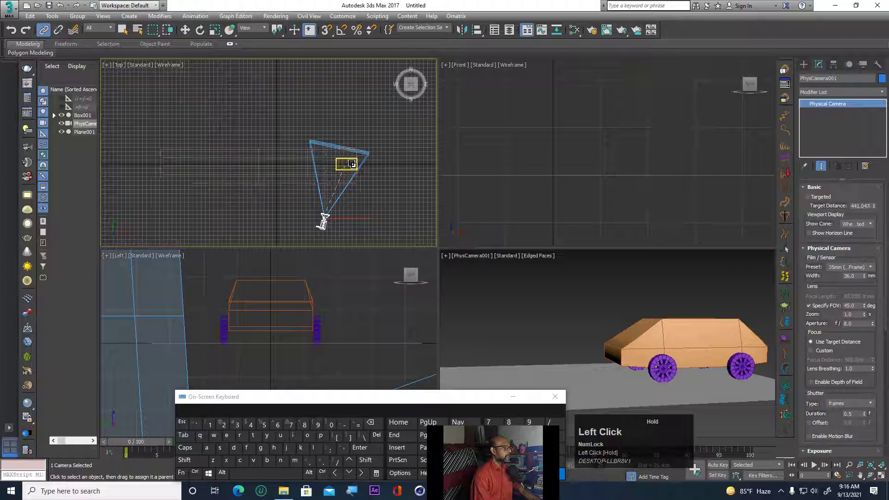
# Maximize the camera view and play the animation to check how the camera follows the car.
pyautogui.click(600, 286)
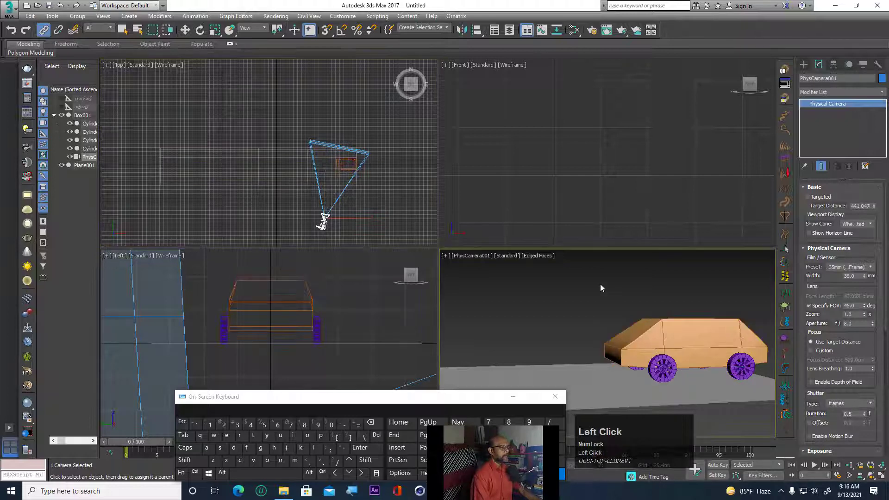
pyautogui.hotkey('alt', 'w')
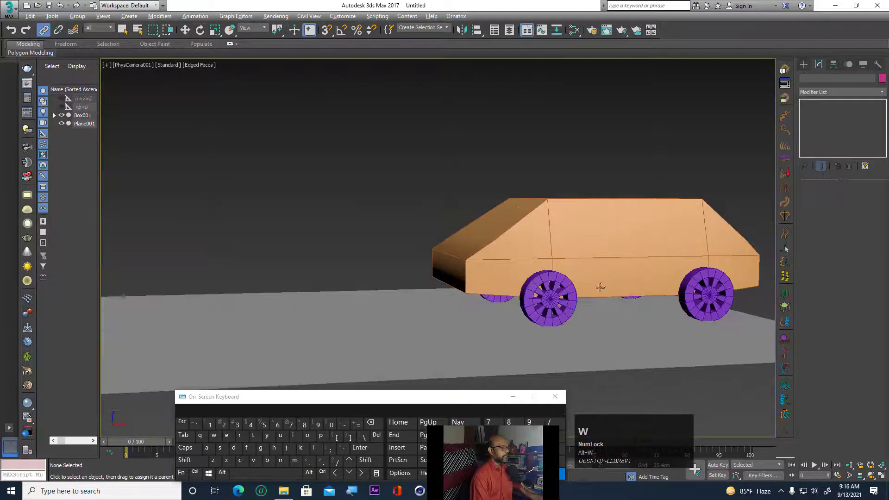
pyautogui.click(815, 464)
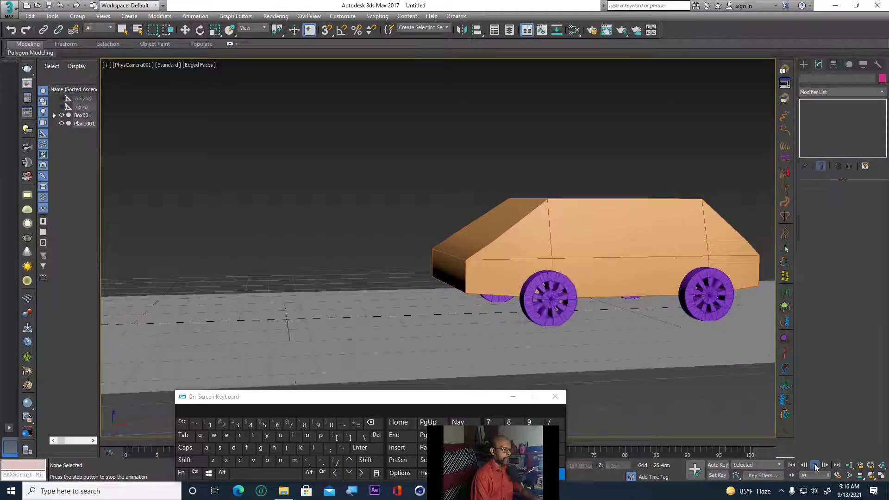
pyautogui.click(815, 465)
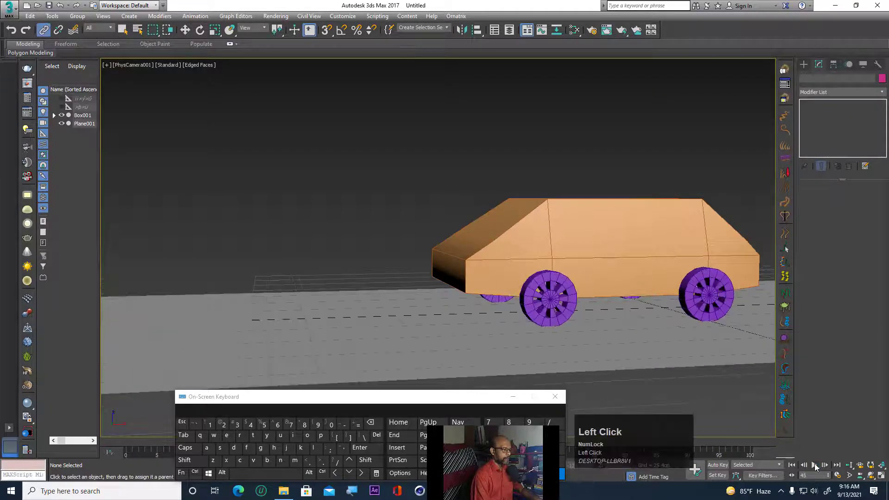
# Select the near-side front wheel, return to frame 0, and pan the camera slightly to reframe the car.
pyautogui.click(564, 310)
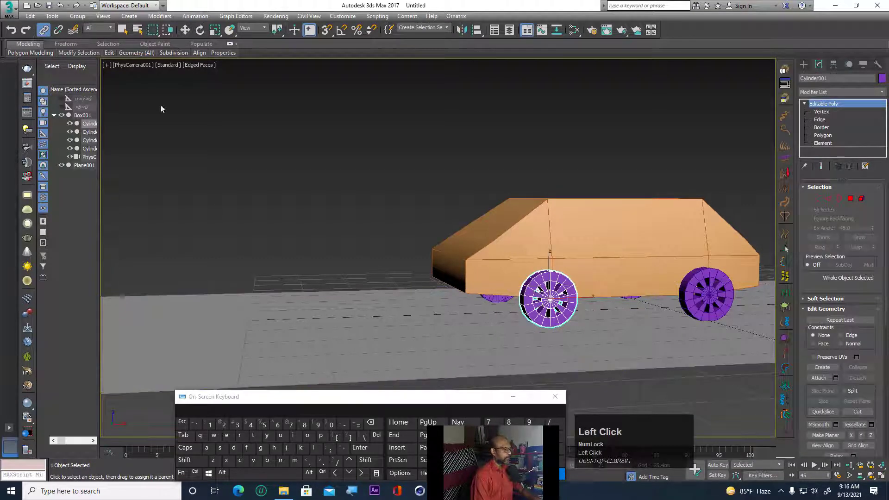
pyautogui.click(185, 29)
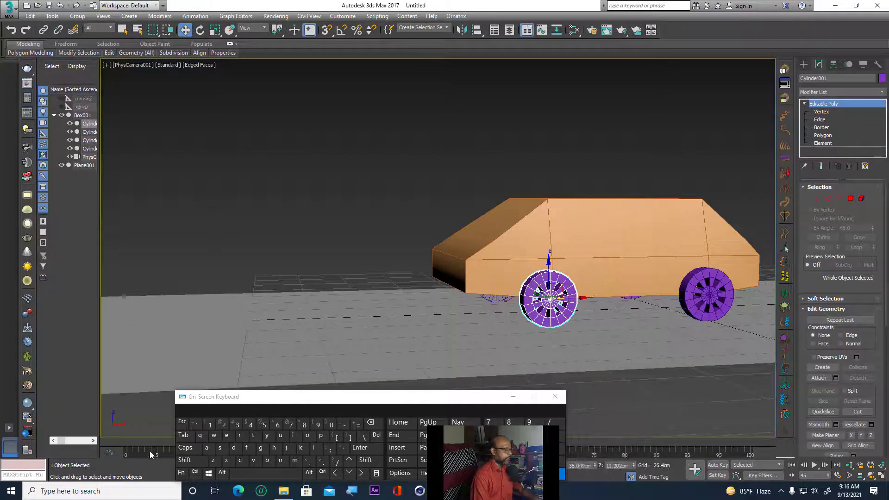
pyautogui.click(130, 445)
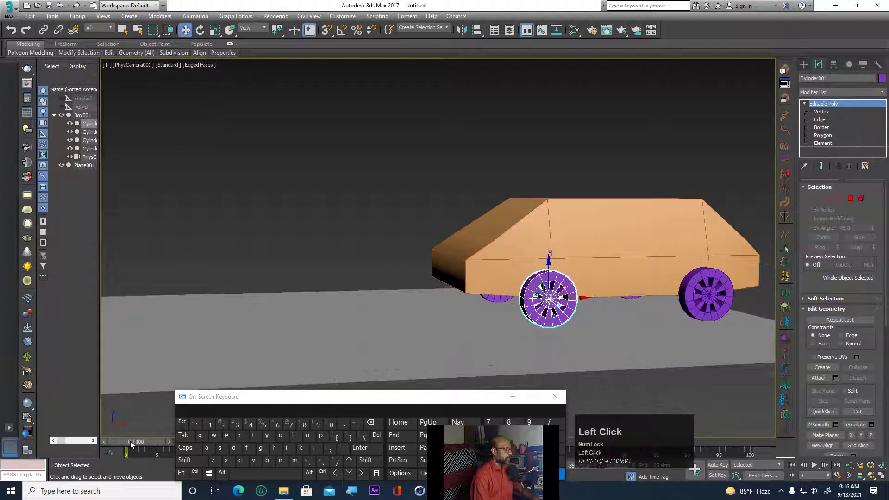
pyautogui.moveTo(130, 444)
pyautogui.mouseDown()
pyautogui.moveTo(747, 448)
pyautogui.moveTo(117, 448)
pyautogui.mouseUp()
pyautogui.press('w')
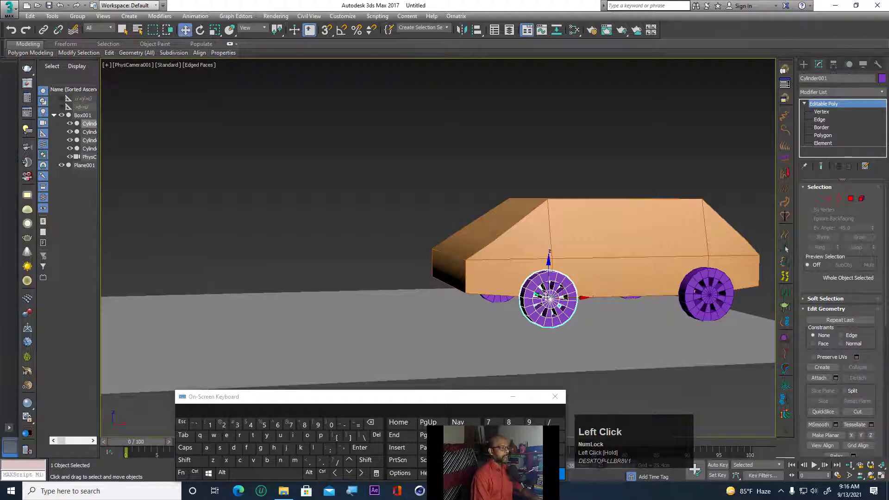
pyautogui.scroll(1, 583, 261)
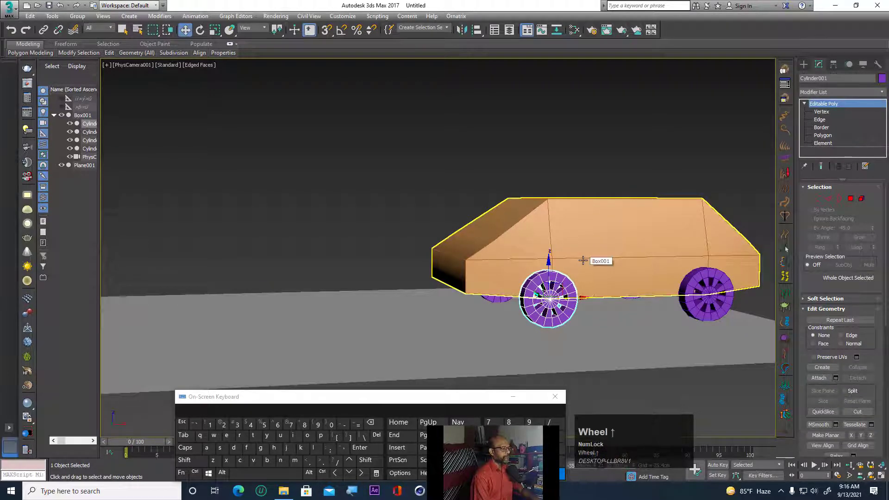
pyautogui.moveTo(578, 216)
pyautogui.mouseDown(button='middle')
pyautogui.moveTo(488, 201)
pyautogui.moveTo(582, 218)
pyautogui.moveTo(558, 216)
pyautogui.moveTo(569, 220)
pyautogui.mouseUp(button='middle')
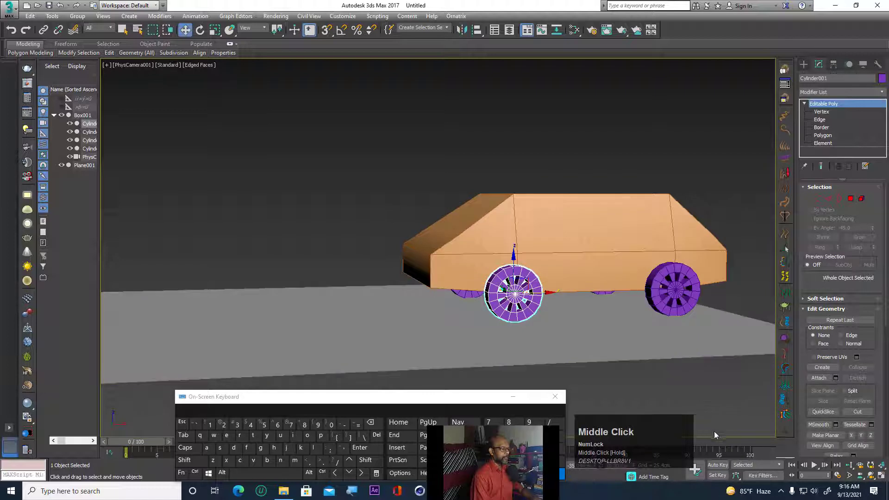
# With the car body selected at frame 100, set the time configuration to PAL with an animation length of 200.
pyautogui.click(752, 442)
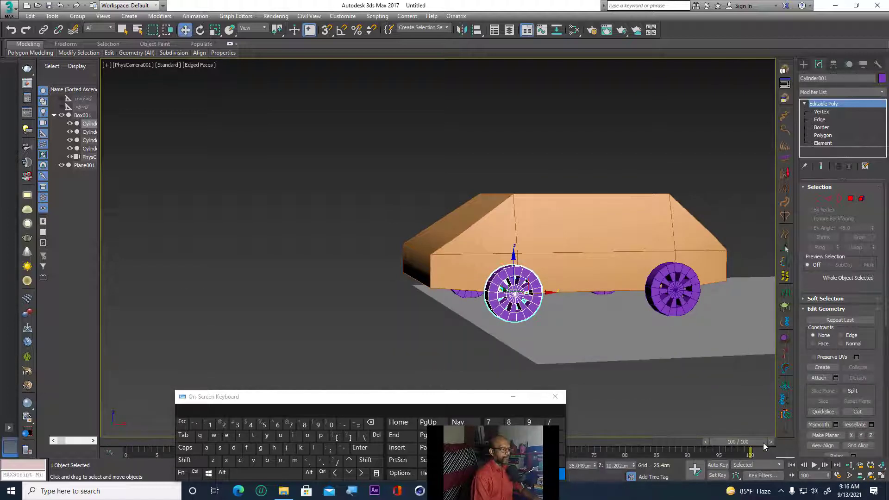
pyautogui.click(565, 229)
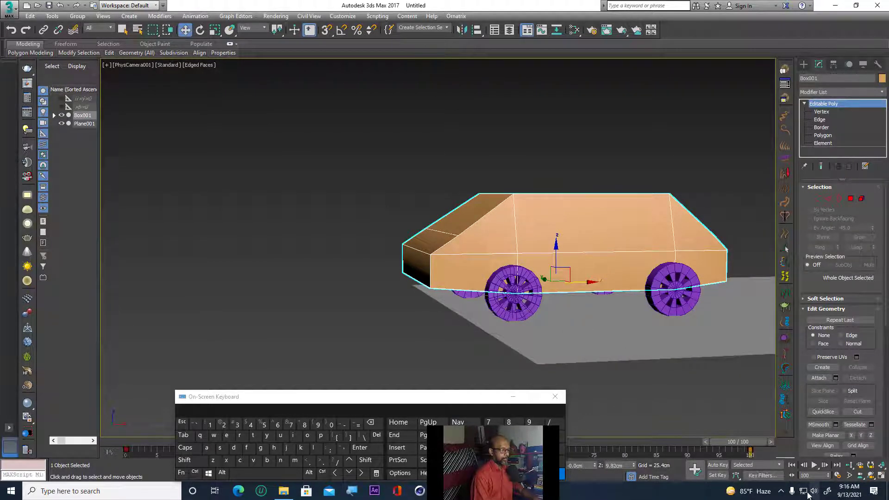
pyautogui.click(838, 476)
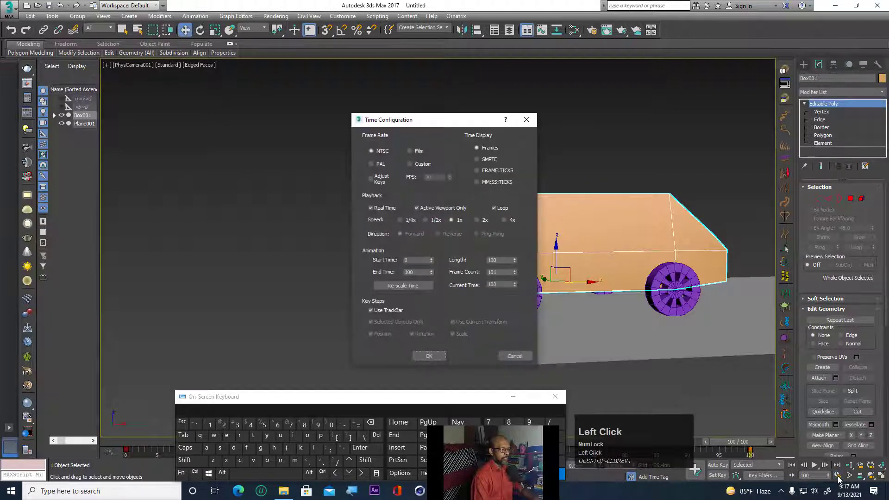
pyautogui.click(379, 164)
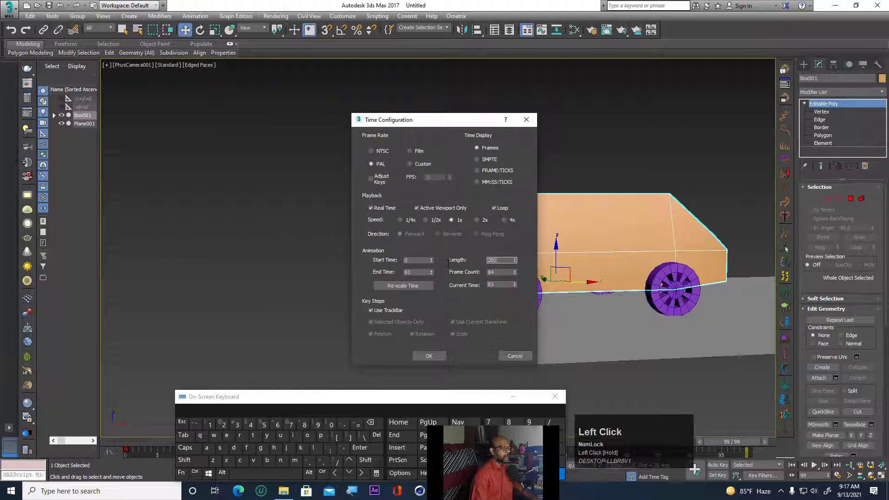
pyautogui.click(429, 355)
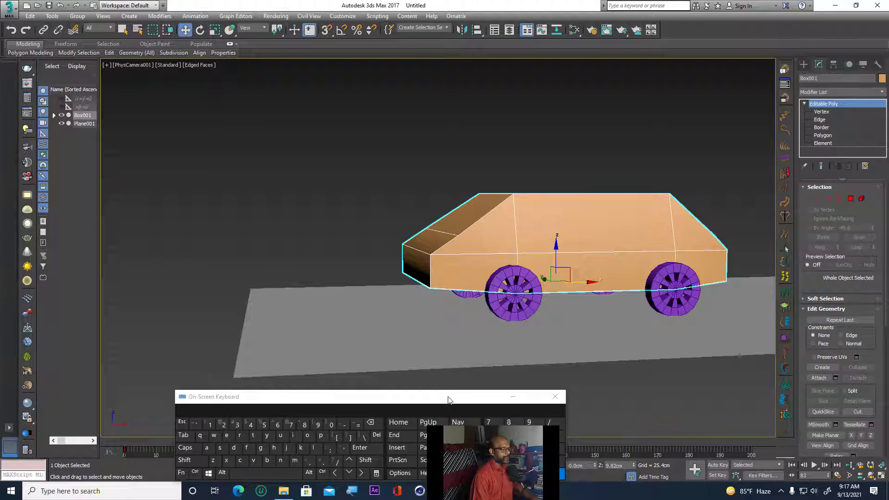
# Move the car body's end keyframe to frame 200 and return to the first frame.
pyautogui.moveTo(448, 399); pyautogui.dragTo(299, 398)
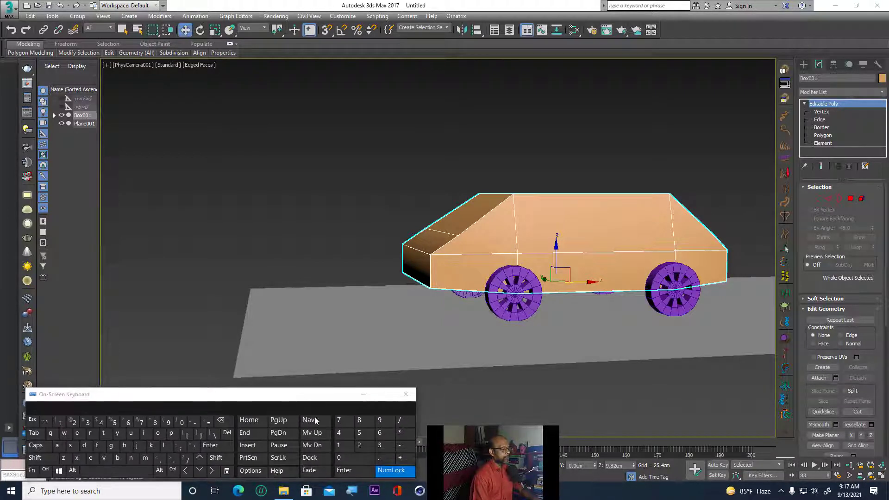
pyautogui.click(785, 249)
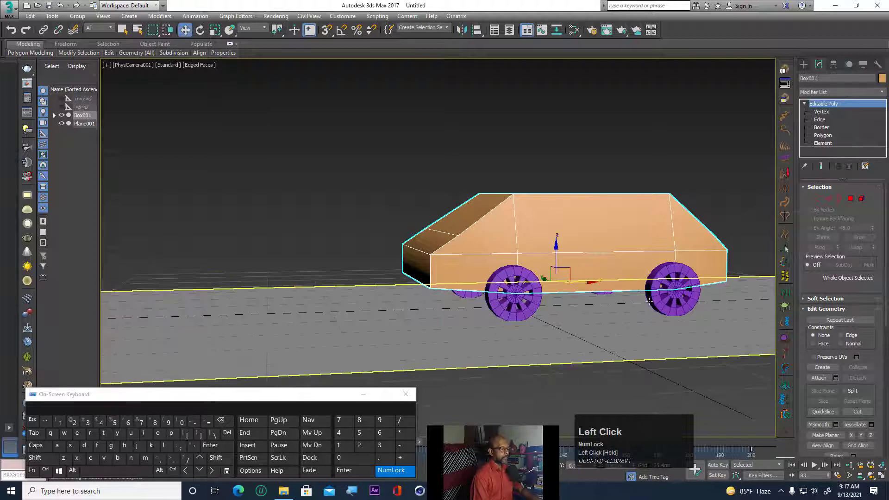
pyautogui.click(792, 466)
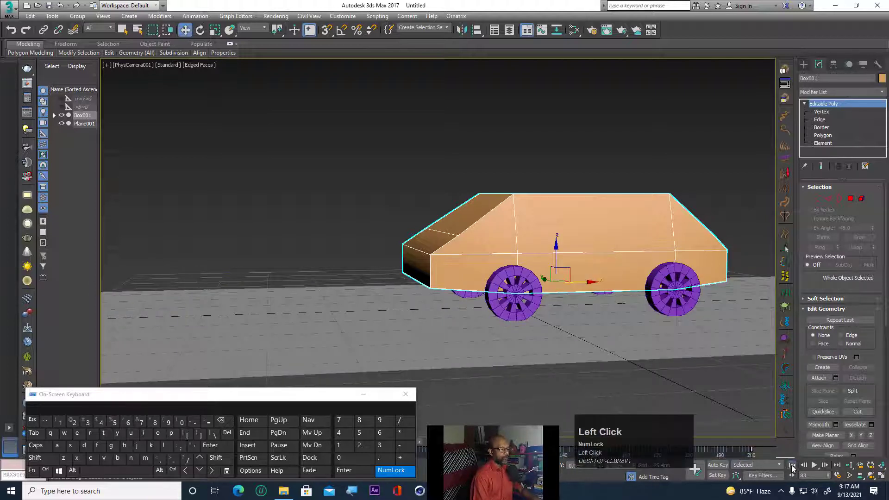
# Play the lengthened animation through the camera, stop it, and go back to frame 0.
pyautogui.click(815, 464)
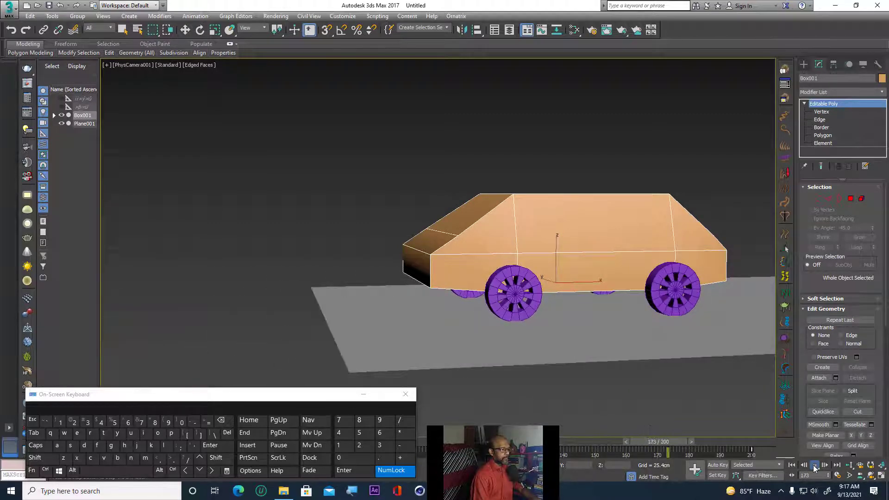
pyautogui.click(814, 466)
pyautogui.click(791, 465)
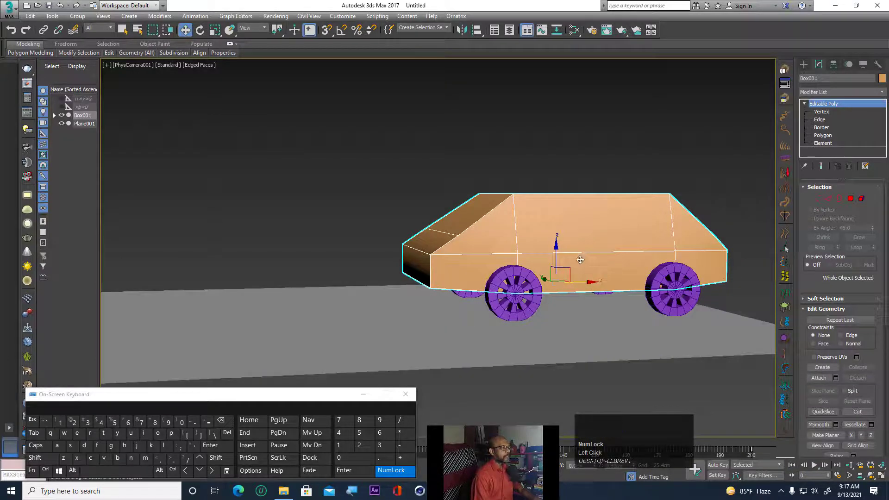
# Wire the near-side front wheel's Y Rotation to the car body's X Position, with the body controlling the wheel.
pyautogui.click(573, 384)
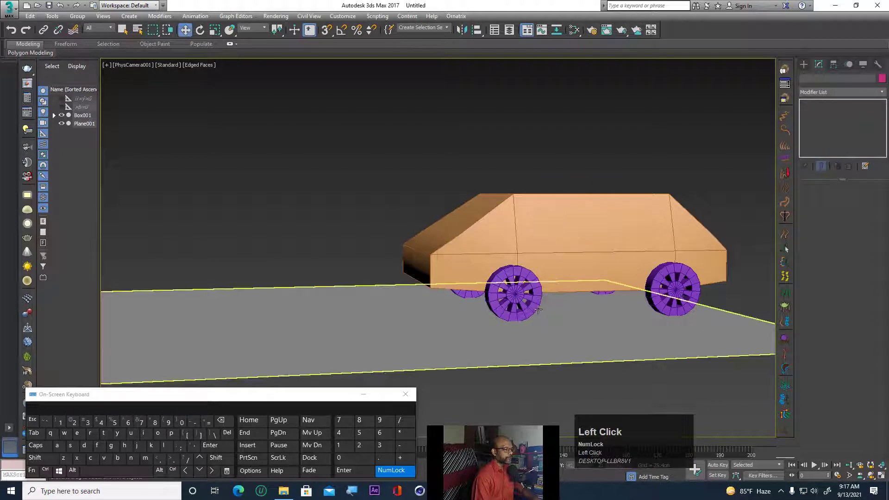
pyautogui.click(516, 294)
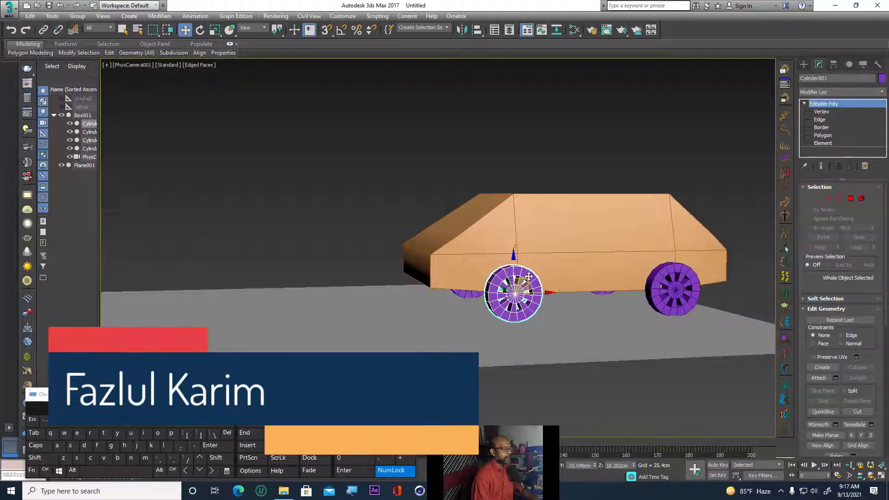
pyautogui.rightClick(528, 276)
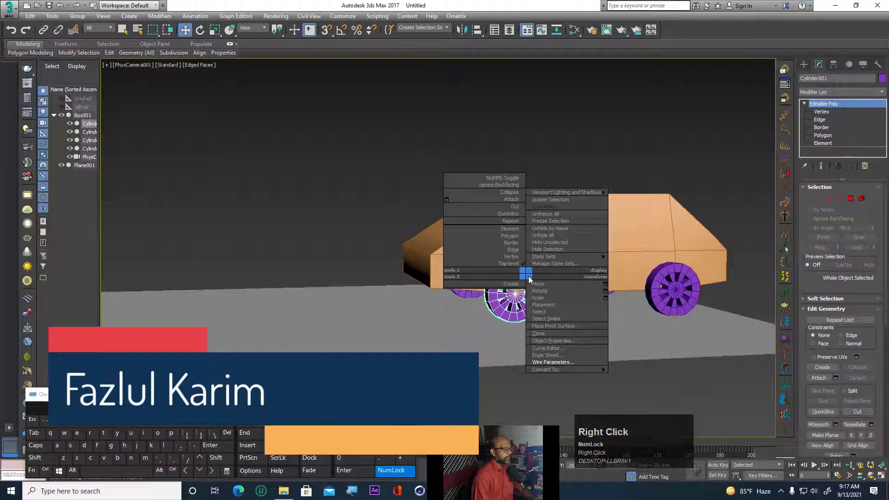
pyautogui.click(556, 367)
pyautogui.moveTo(546, 299)
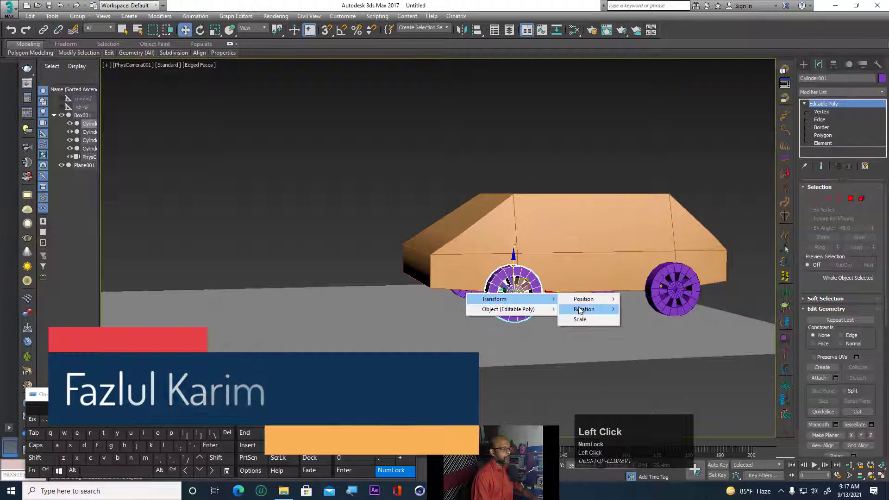
pyautogui.moveTo(584, 310)
pyautogui.click(647, 318)
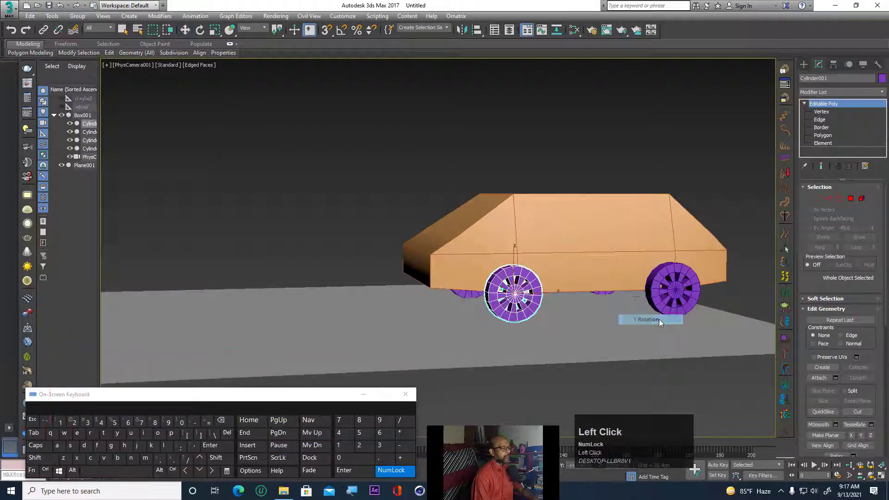
pyautogui.rightClick(594, 228)
pyautogui.moveTo(590, 235)
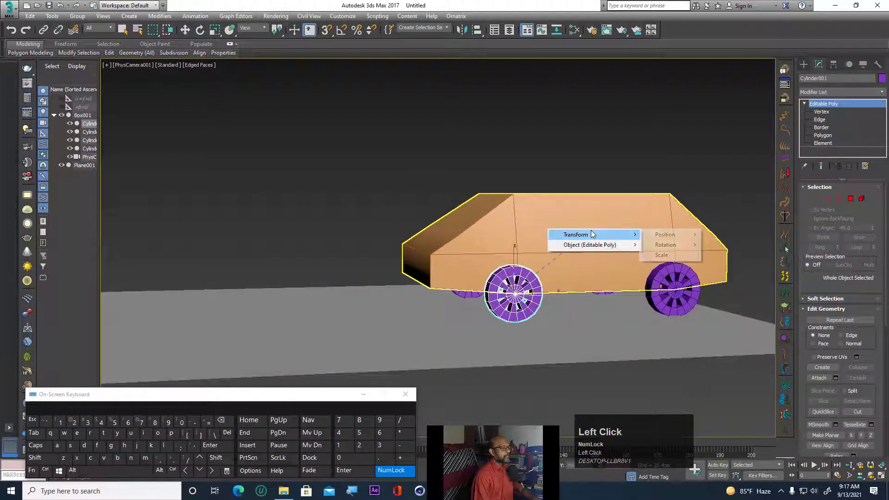
pyautogui.moveTo(654, 240)
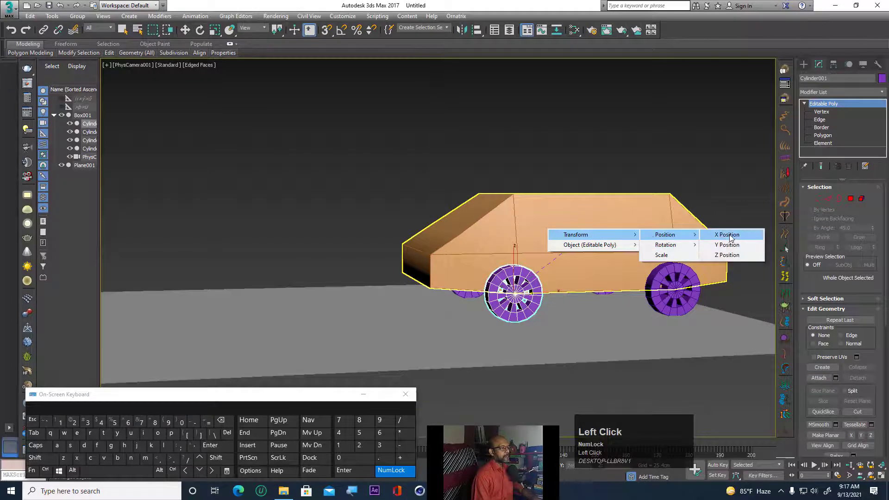
pyautogui.click(726, 235)
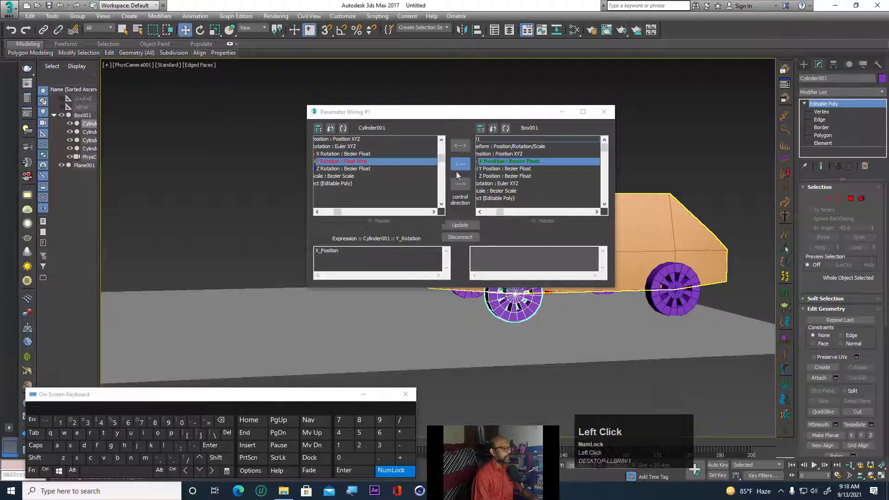
# Set the front wheel's wiring expression to X_Position*.2, update the connection, and close the wiring dialog with the near-side rear wheel selected.
pyautogui.click(347, 251)
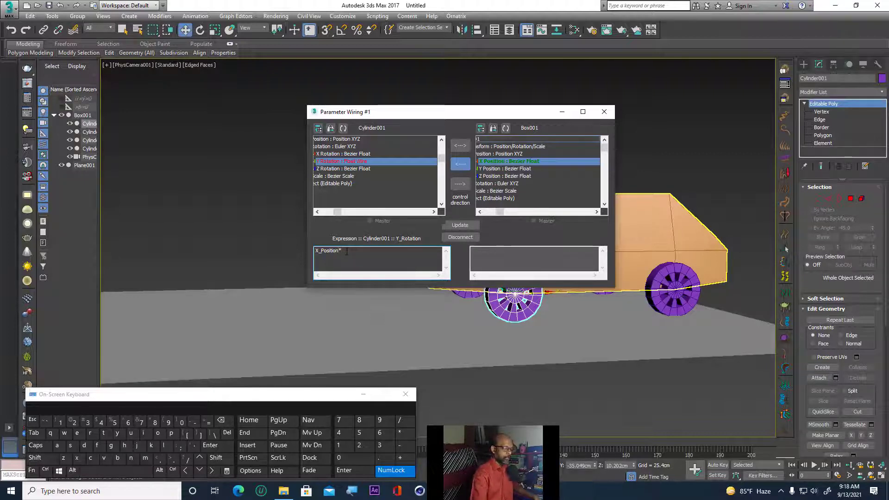
pyautogui.click(460, 226)
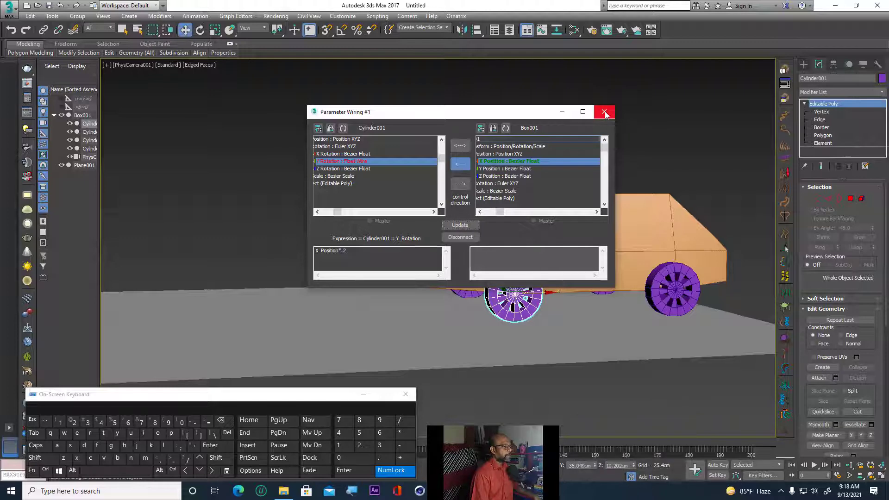
pyautogui.click(677, 302)
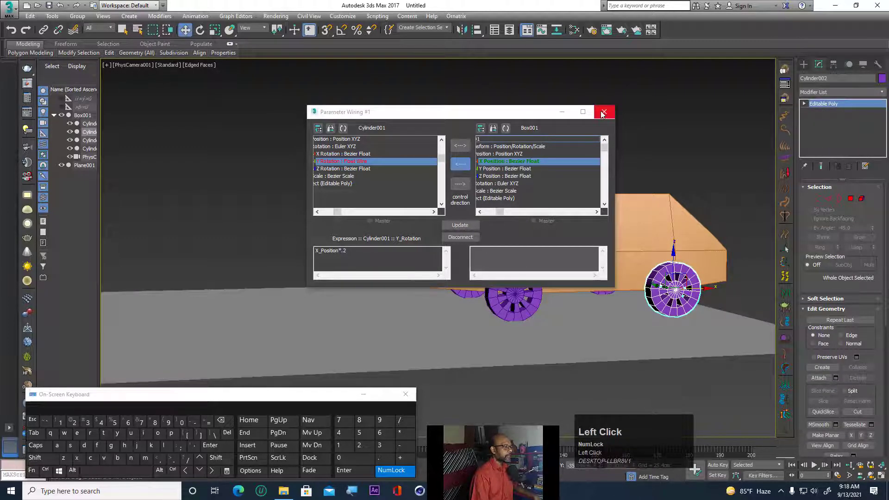
pyautogui.click(602, 111)
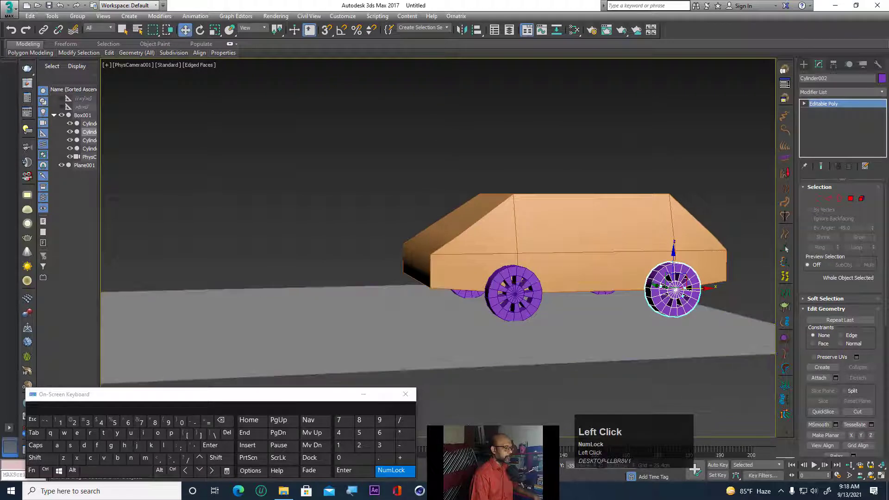
# Play the animation to check the front wheel's rolling, stop it, and return to frame 0.
pyautogui.click(813, 465)
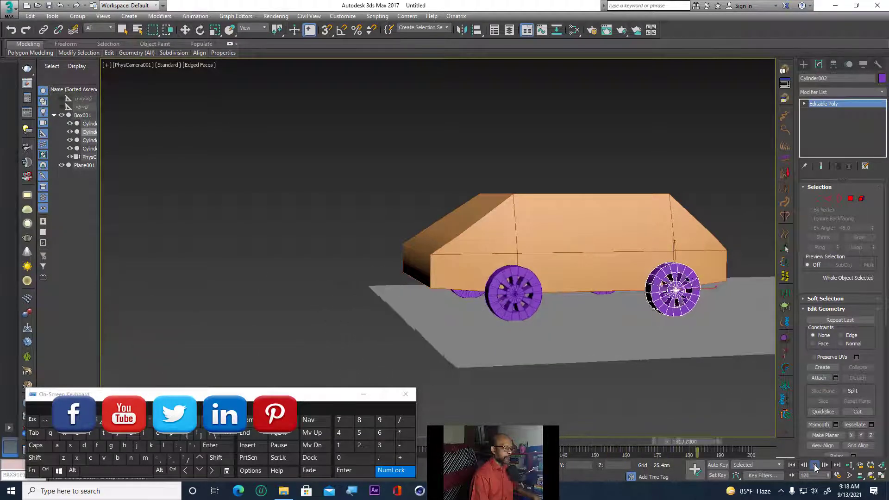
pyautogui.click(814, 465)
pyautogui.click(791, 465)
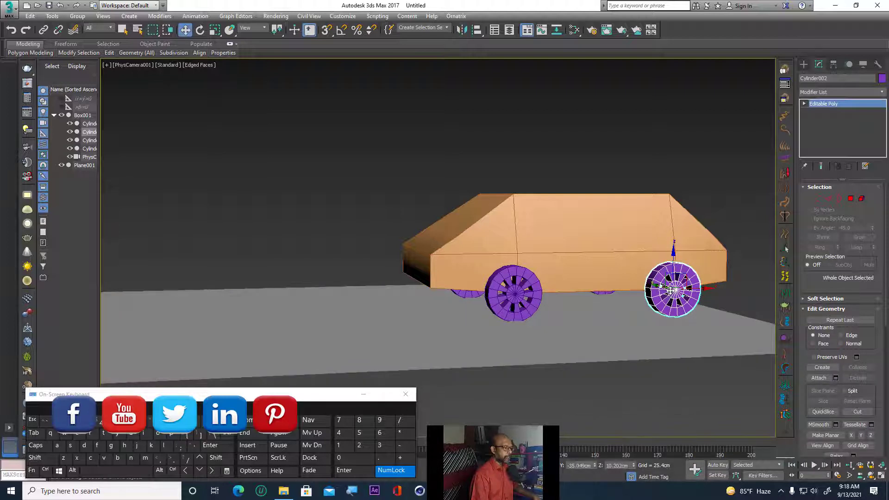
# Wire the near-side rear wheel's Y Rotation to the car body's X Position, with the body controlling the wheel.
pyautogui.rightClick(669, 289)
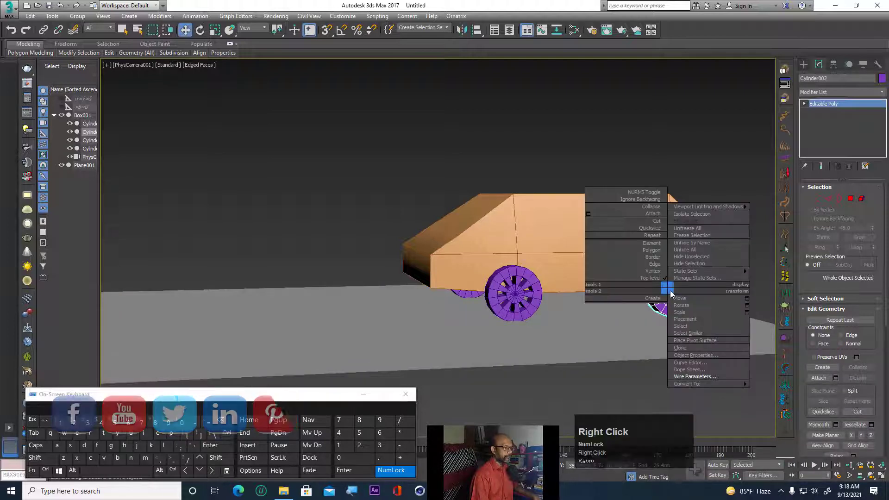
pyautogui.click(706, 377)
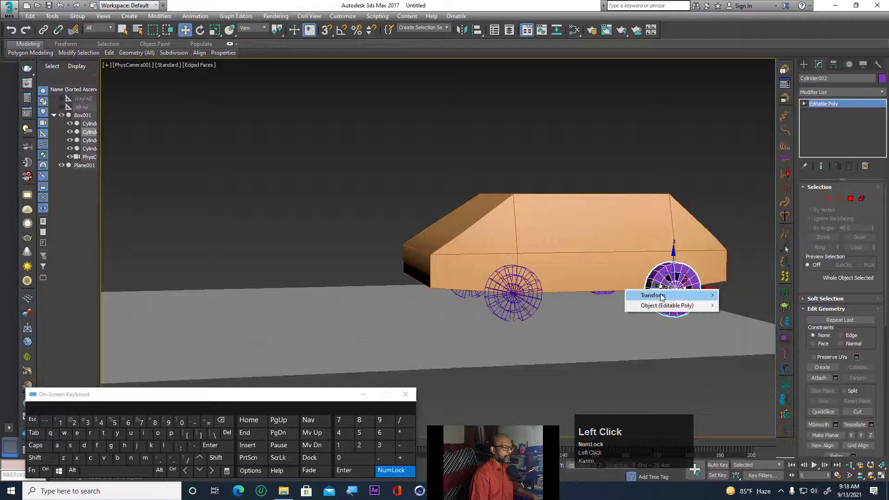
pyautogui.moveTo(661, 297)
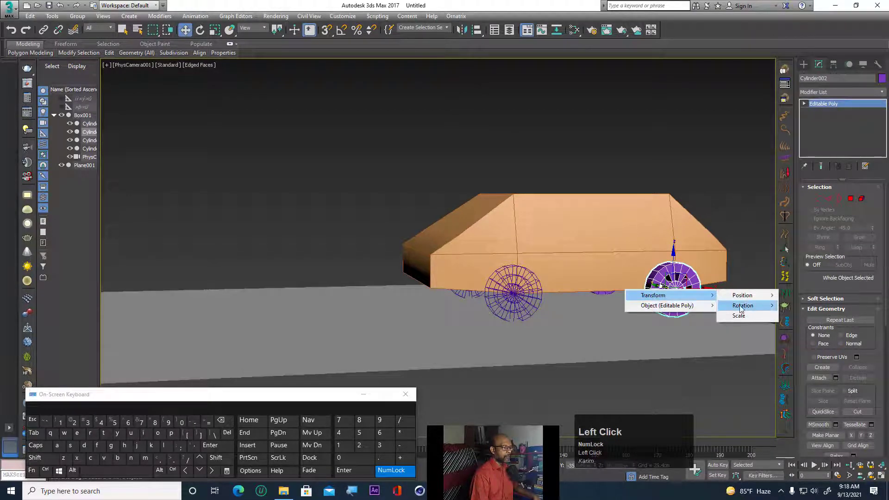
pyautogui.moveTo(746, 298)
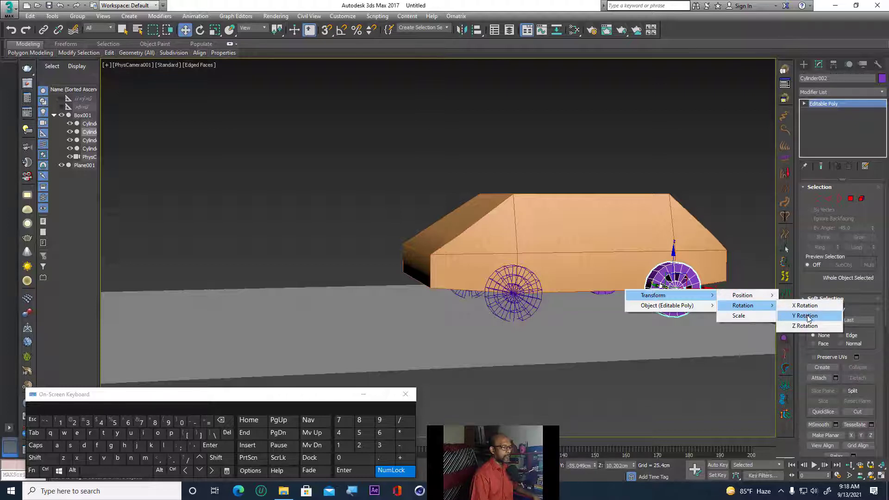
pyautogui.click(808, 316)
pyautogui.click(576, 220)
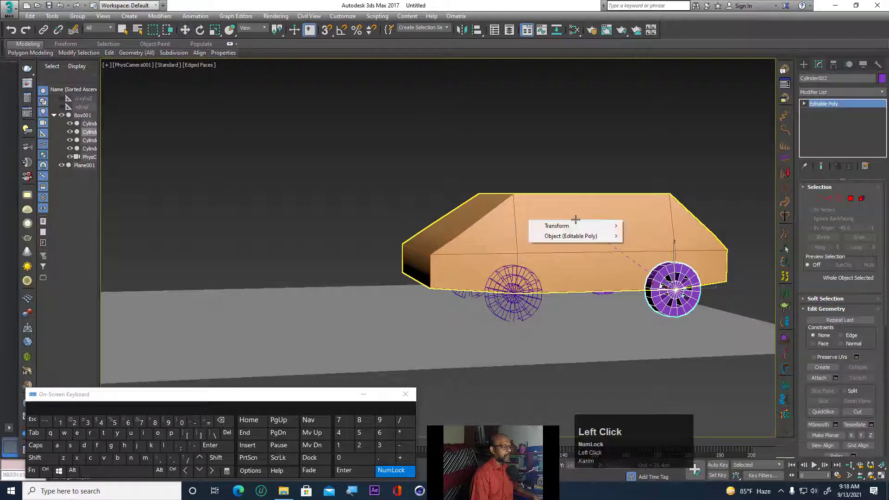
pyautogui.moveTo(579, 226)
pyautogui.moveTo(647, 226)
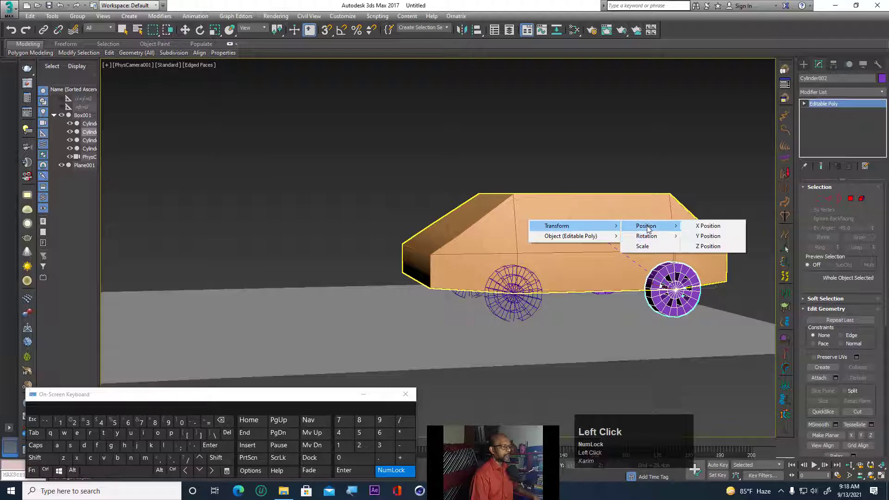
pyautogui.click(716, 226)
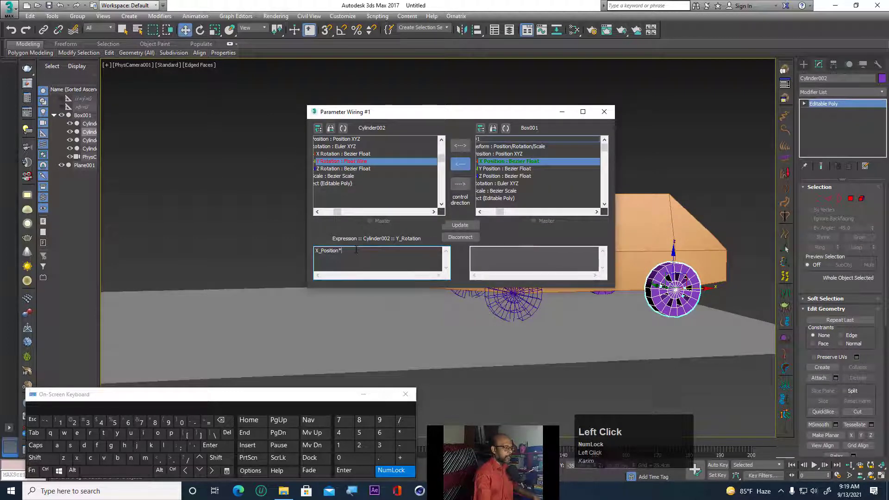
# Set the rear wheel's wiring expression to X_Position*.2, update the connection, and close the wiring dialog.
pyautogui.write('*.2')
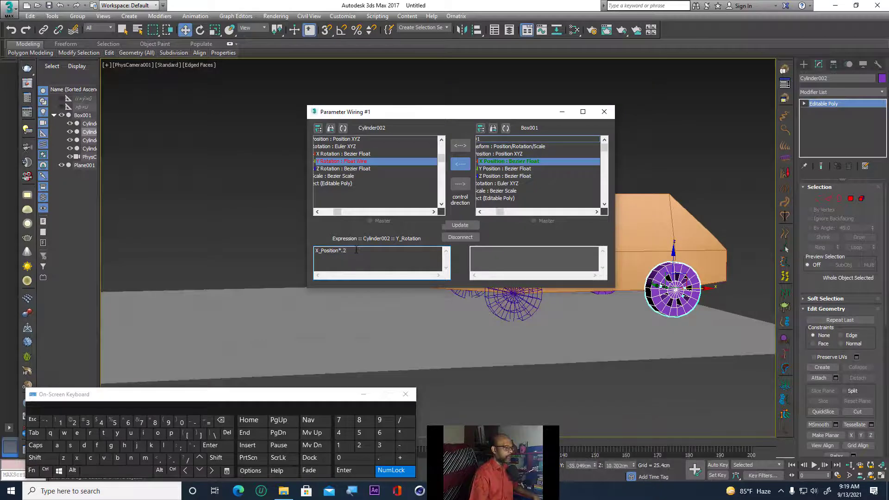
pyautogui.click(460, 225)
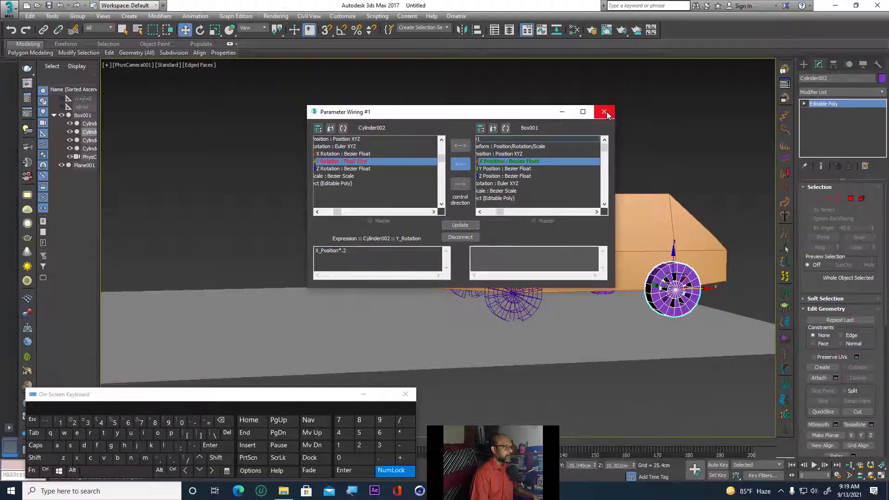
pyautogui.click(604, 112)
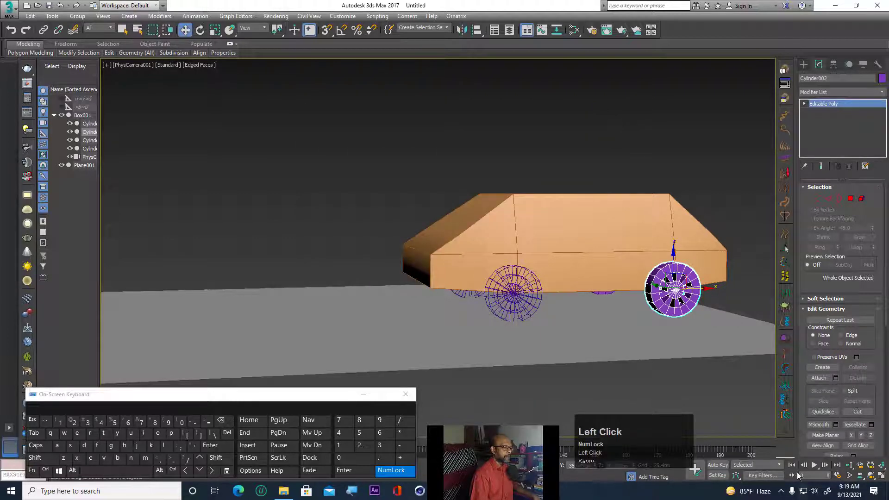
# Play the animation and scrub back and forth through the timeline to examine how both near-side wheels roll.
pyautogui.click(815, 465)
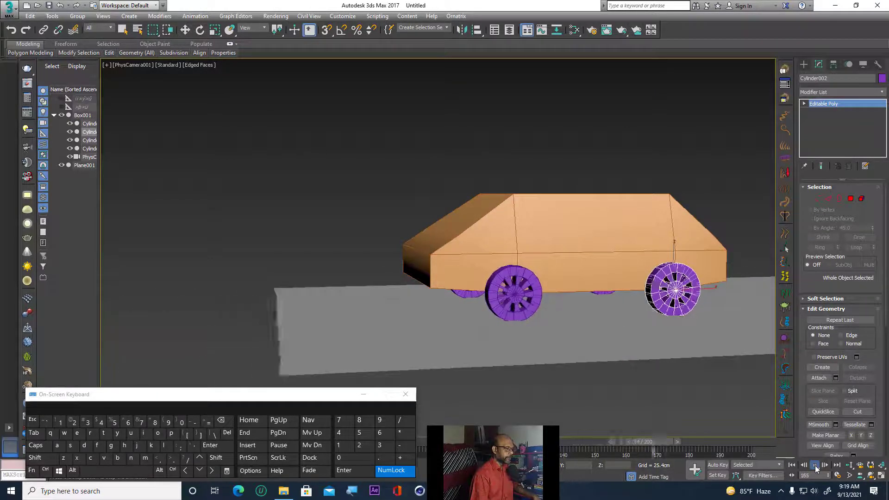
pyautogui.click(815, 465)
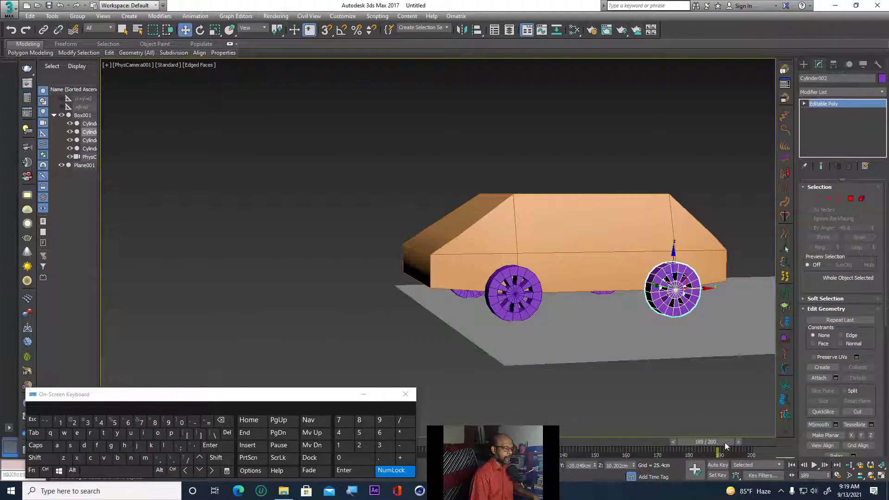
pyautogui.moveTo(725, 446); pyautogui.dragTo(515, 445)
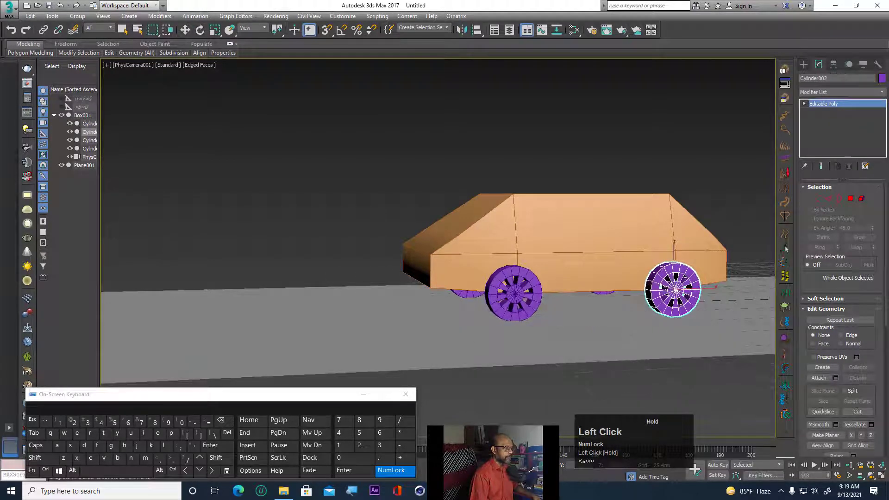
pyautogui.moveTo(560, 445); pyautogui.dragTo(571, 445)
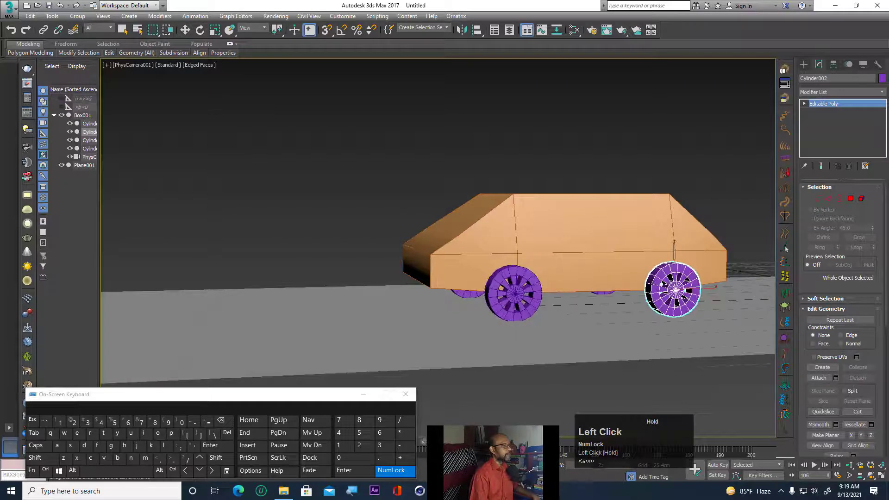
pyautogui.moveTo(448, 445); pyautogui.dragTo(750, 442)
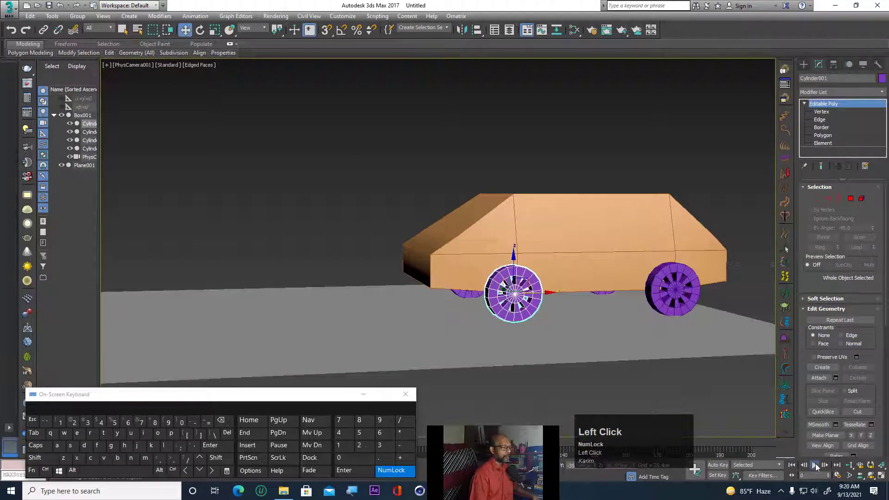
# Replay the animation with the near-side front wheel selected, stop it, and go back to frame 0.
pyautogui.click(815, 464)
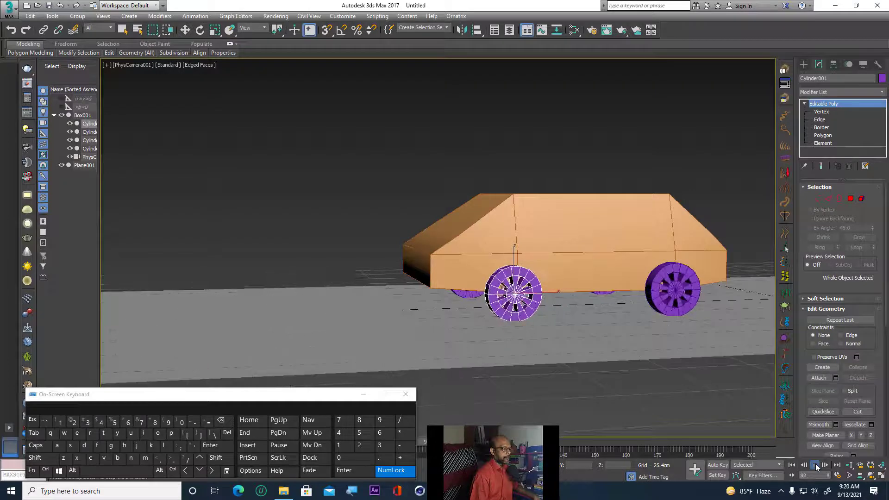
pyautogui.click(815, 465)
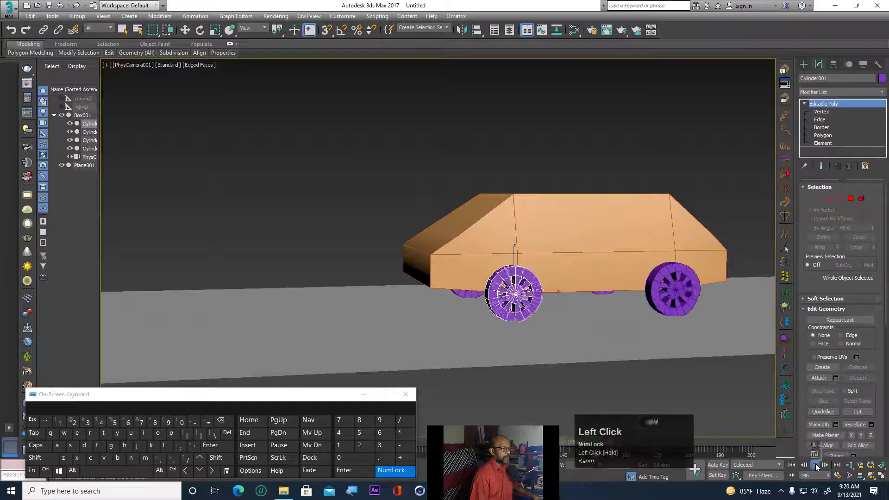
pyautogui.click(792, 465)
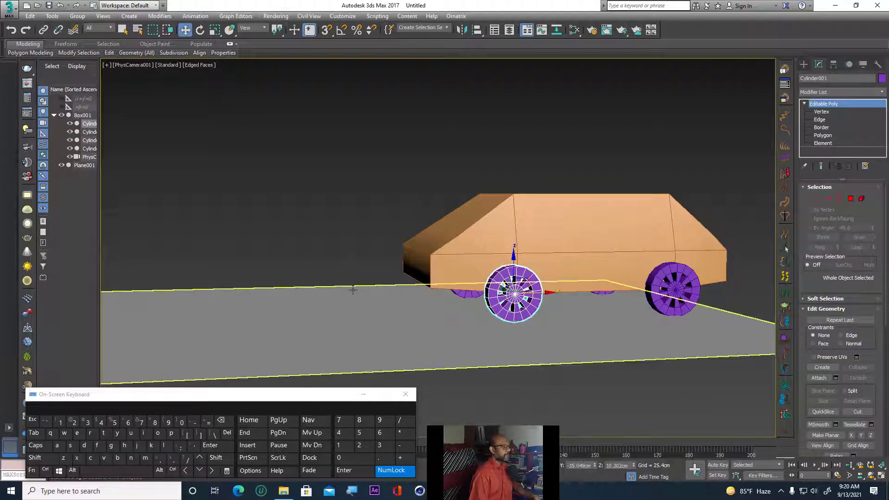
# Show all four views and create a cylinder about 14.3 cm in radius and 208 cm tall just beyond the plane's far edge.
pyautogui.click(882, 477)
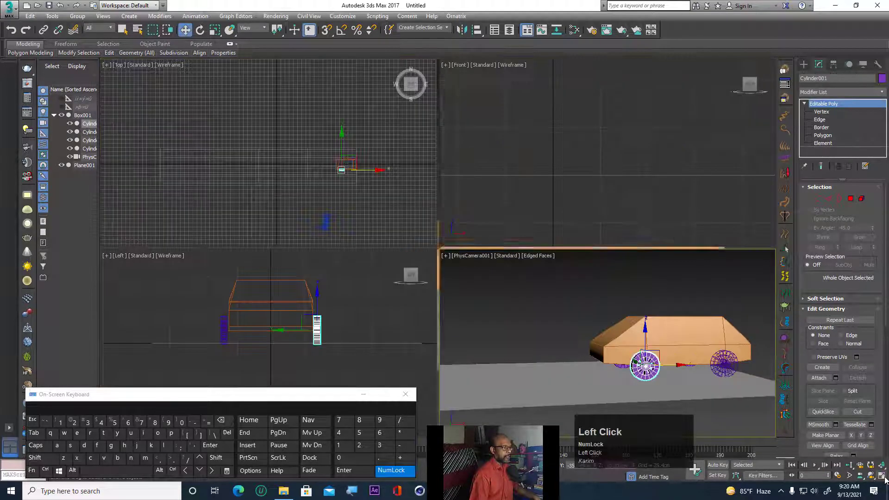
pyautogui.click(804, 65)
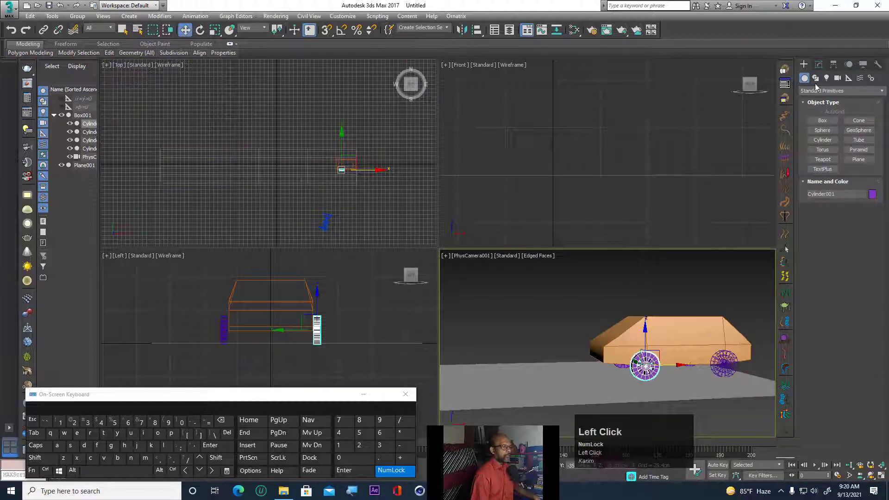
pyautogui.click(823, 139)
pyautogui.moveTo(302, 145); pyautogui.dragTo(303, 144)
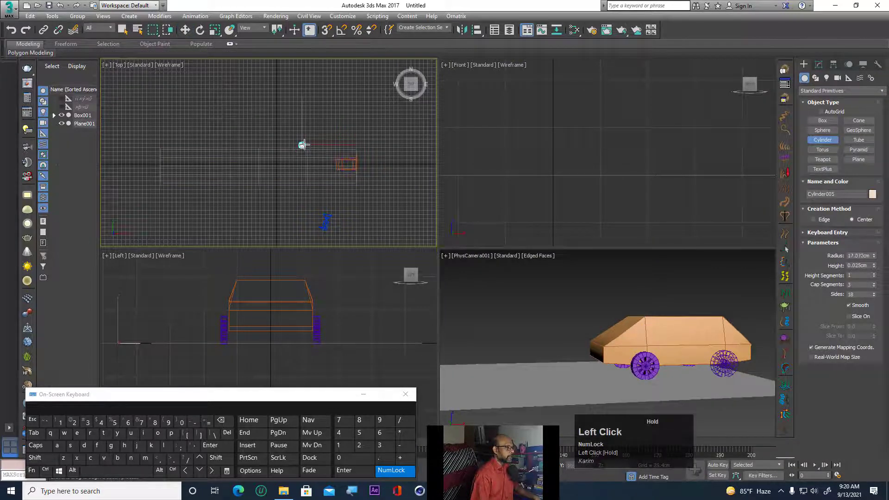
pyautogui.click(305, 109)
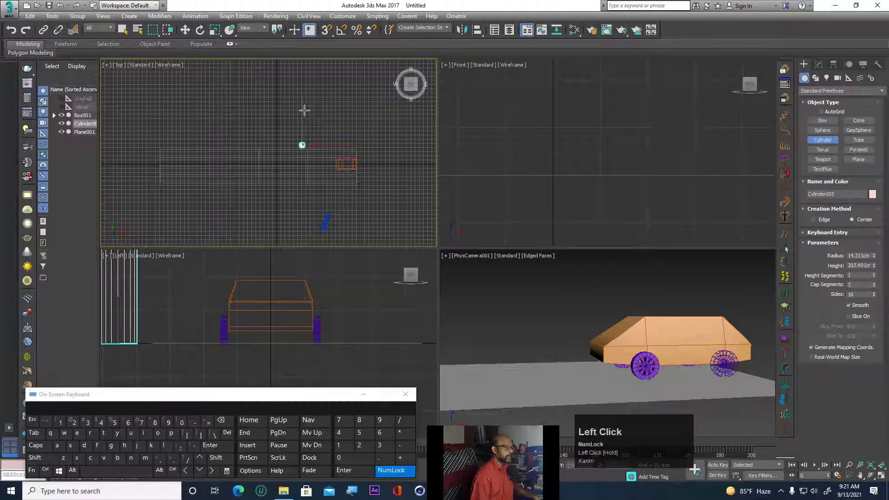
pyautogui.rightClick(304, 111)
# Thin the cylinder to a radius of about 2 cm and position it on the plane's far edge as a roadside post.
pyautogui.press('w')
pyautogui.moveTo(302, 114); pyautogui.dragTo(302, 117)
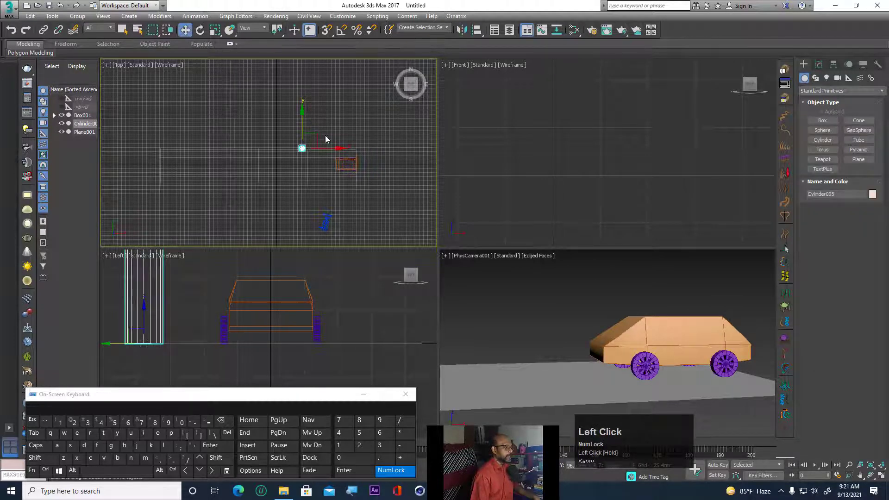
pyautogui.moveTo(329, 149); pyautogui.dragTo(335, 150)
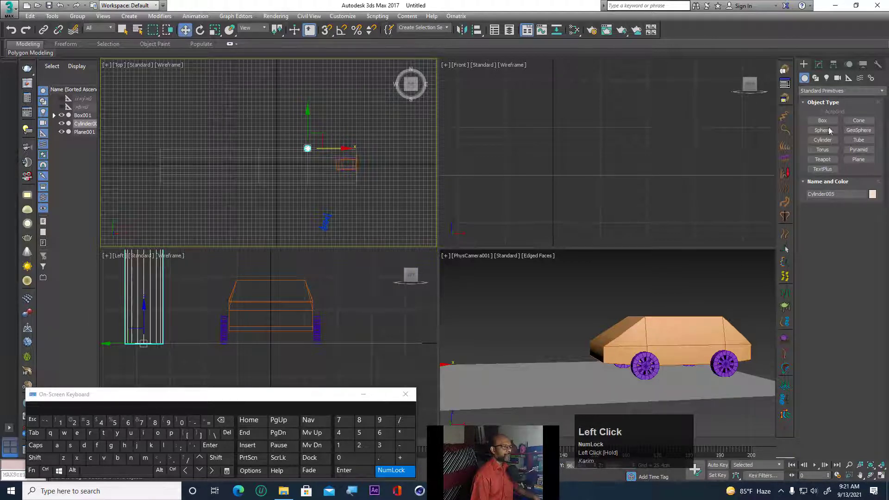
pyautogui.click(819, 66)
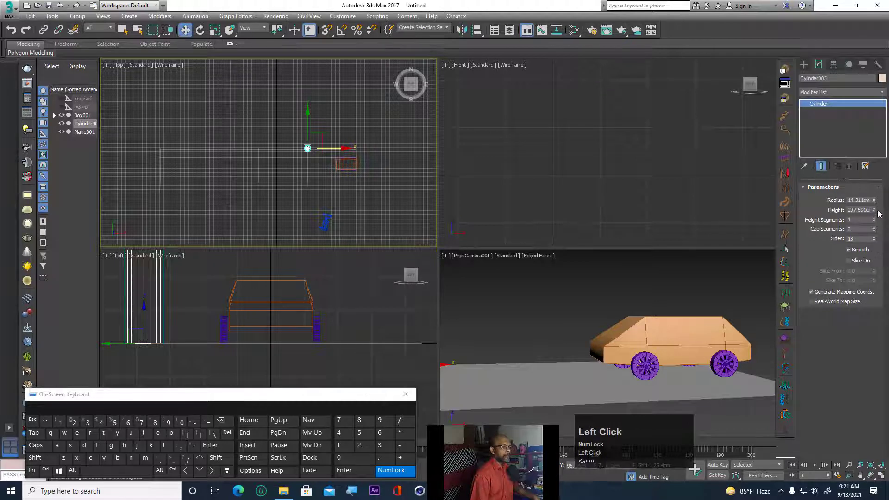
pyautogui.moveTo(874, 200); pyautogui.dragTo(878, 237)
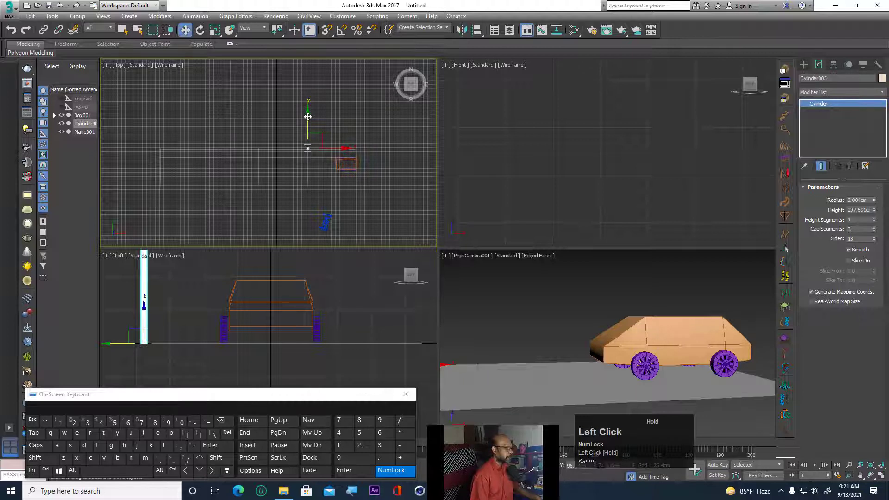
pyautogui.moveTo(308, 117); pyautogui.dragTo(309, 120)
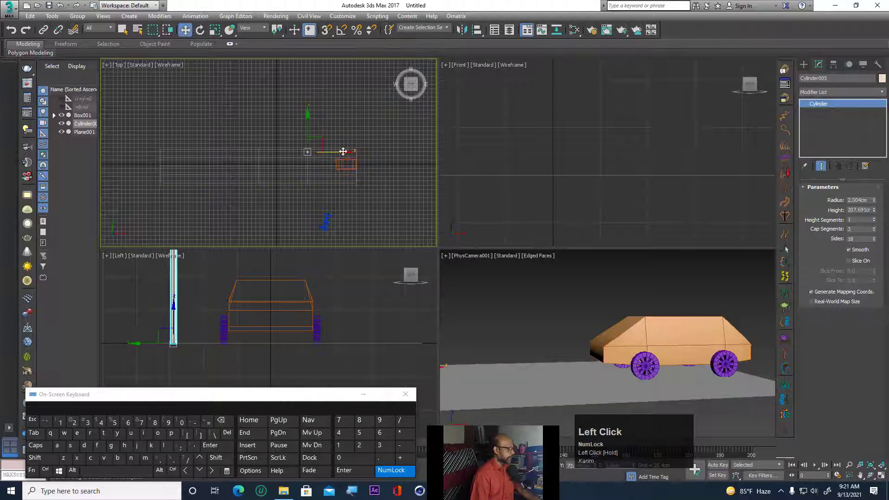
# Clone the post as four independent copies spaced along the whole far edge of the plane.
pyautogui.keyDown('shift'); pyautogui.moveTo(345, 151); pyautogui.dragTo(387, 152); pyautogui.keyUp('shift')
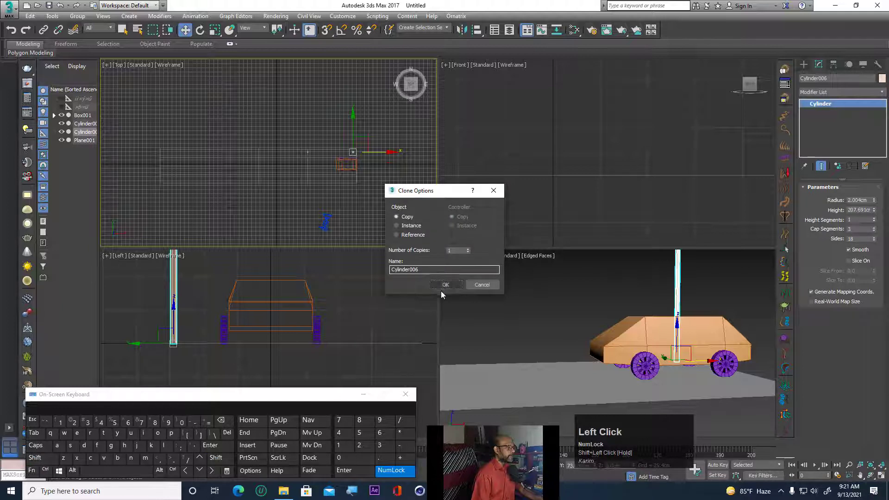
pyautogui.click(446, 284)
pyautogui.moveTo(372, 152)
pyautogui.keyDown('shift'); pyautogui.mouseDown()
pyautogui.moveTo(265, 152)
pyautogui.moveTo(277, 152)
pyautogui.mouseUp(); pyautogui.keyUp('shift')
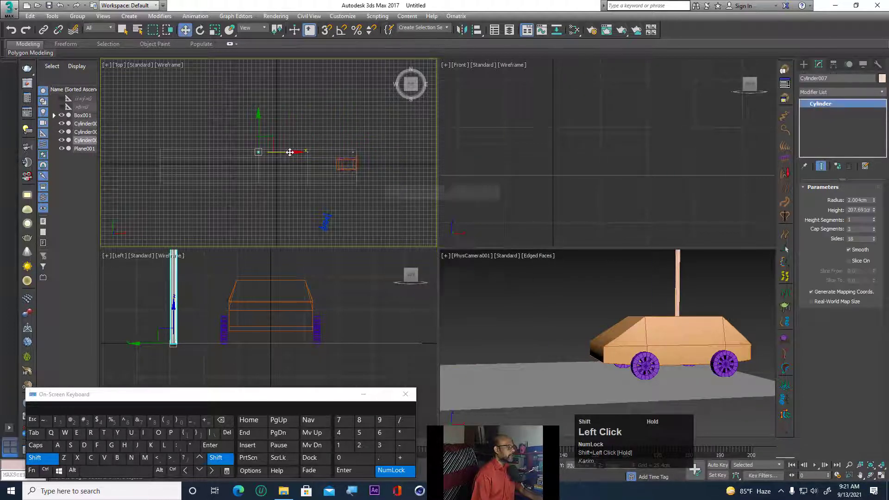
pyautogui.click(446, 286)
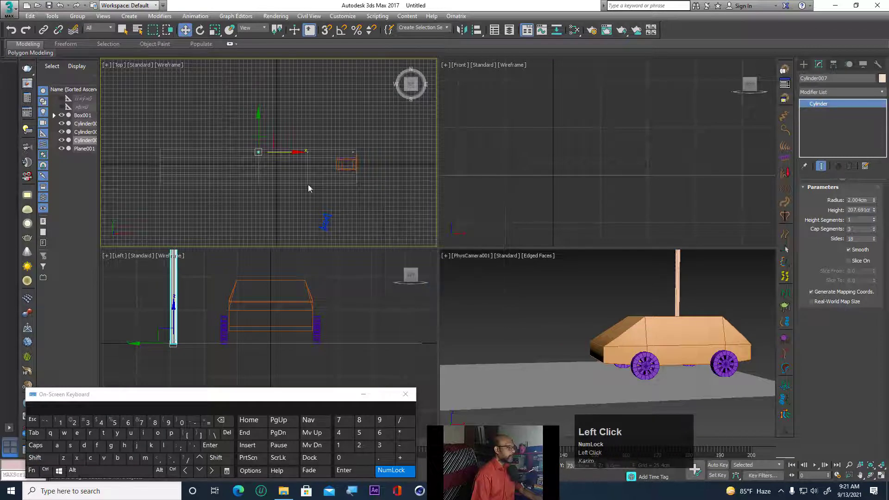
pyautogui.keyDown('shift'); pyautogui.moveTo(291, 152); pyautogui.dragTo(193, 152); pyautogui.keyUp('shift')
pyautogui.press('Return')
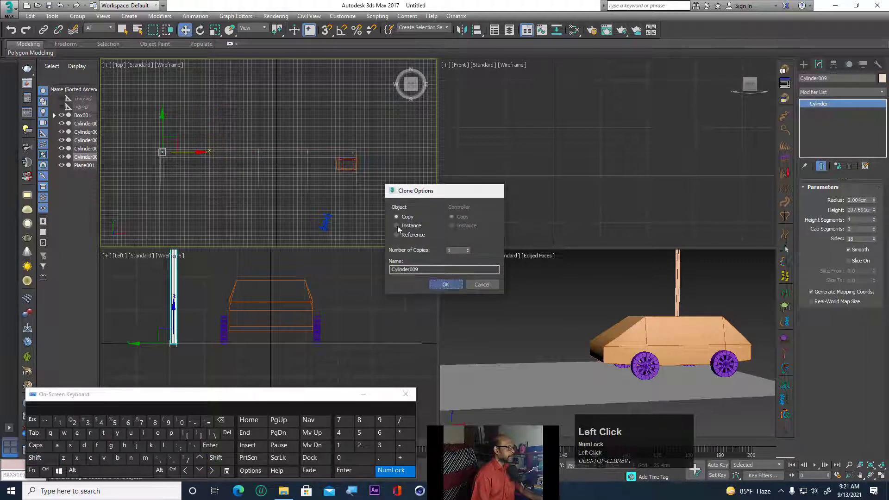
pyautogui.press('Return')
# Freeze the ground plane so that it cannot be selected.
pyautogui.click(188, 137)
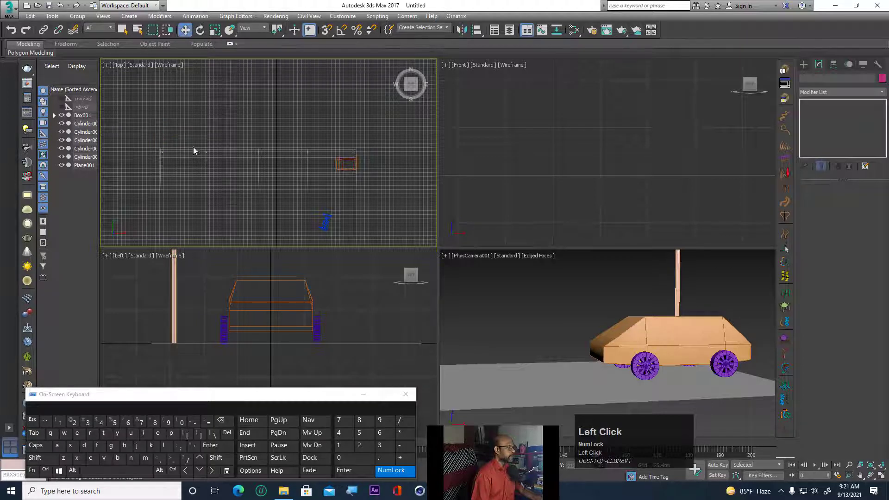
pyautogui.click(213, 164)
pyautogui.rightClick(214, 167)
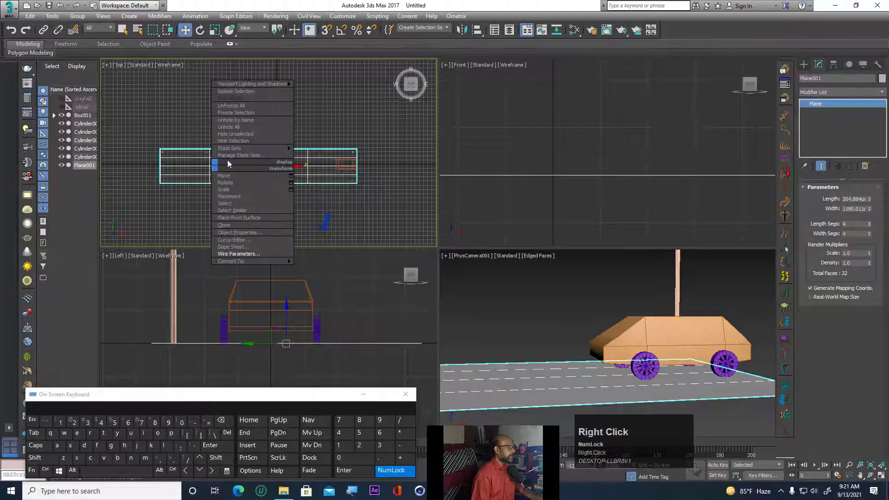
pyautogui.click(238, 113)
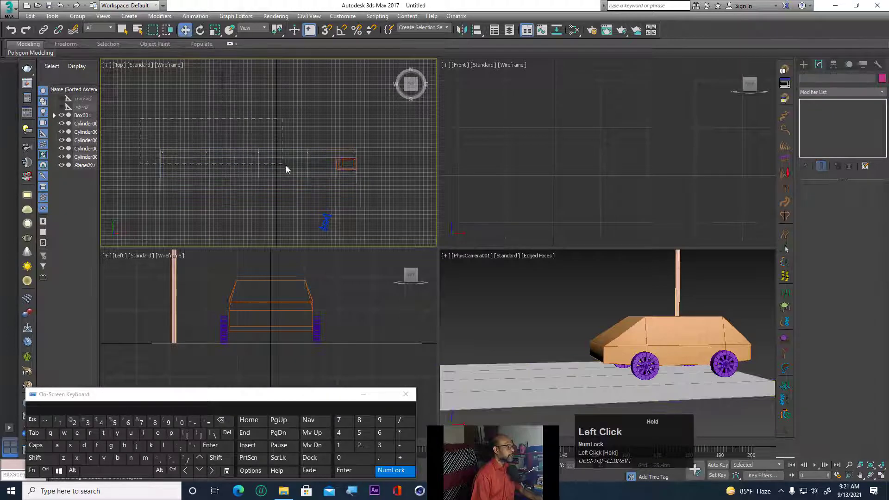
# Select all five posts and copy the row to the plane's near edge.
pyautogui.moveTo(286, 169); pyautogui.dragTo(370, 160)
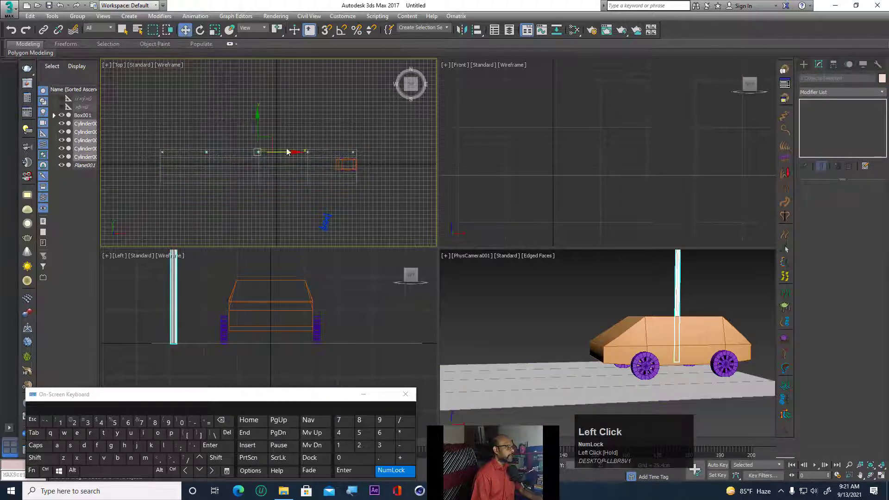
pyautogui.moveTo(258, 148)
pyautogui.keyDown('shift'); pyautogui.mouseDown()
pyautogui.moveTo(261, 137)
pyautogui.moveTo(258, 152)
pyautogui.mouseUp(); pyautogui.keyUp('shift')
pyautogui.click(446, 286)
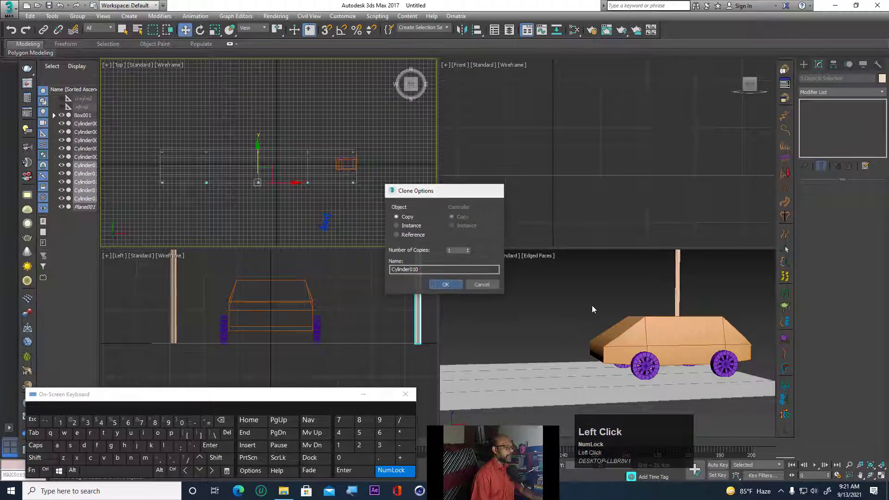
# Maximize the camera view and play the animation from frame 0 to examine the car driving past the posts.
pyautogui.click(587, 300)
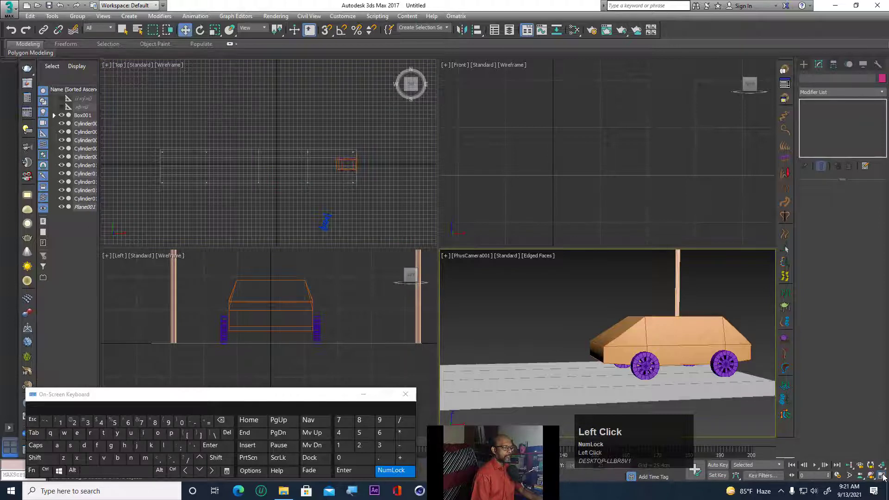
pyautogui.click(883, 477)
pyautogui.click(882, 476)
pyautogui.click(882, 476)
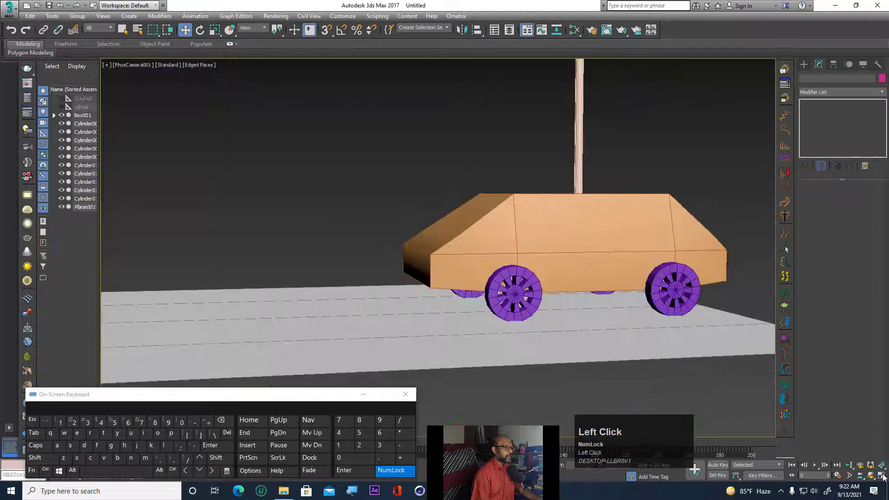
pyautogui.click(793, 466)
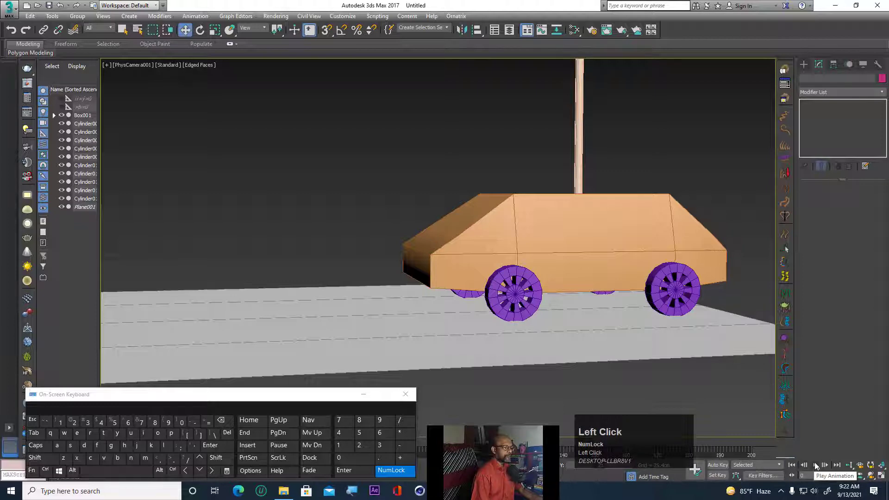
pyautogui.click(816, 465)
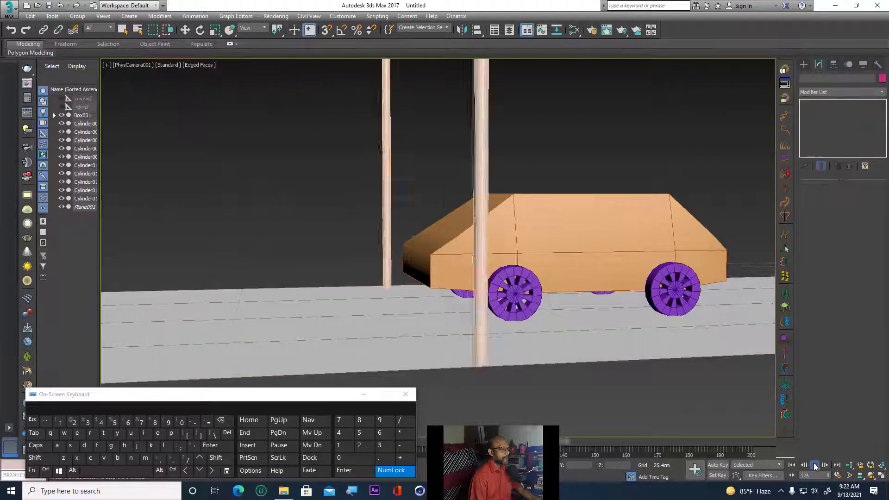
pyautogui.click(814, 465)
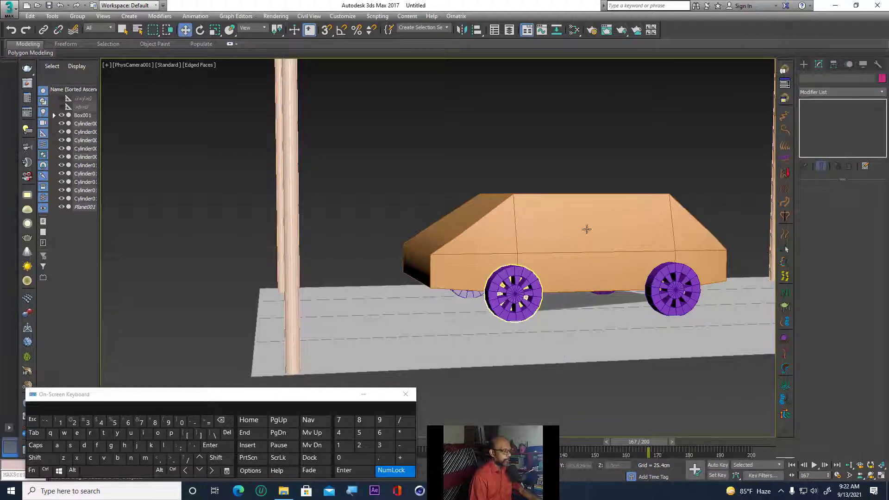
# Move the car body back and forth along the X axis to test how the wired wheels roll.
pyautogui.click(561, 238)
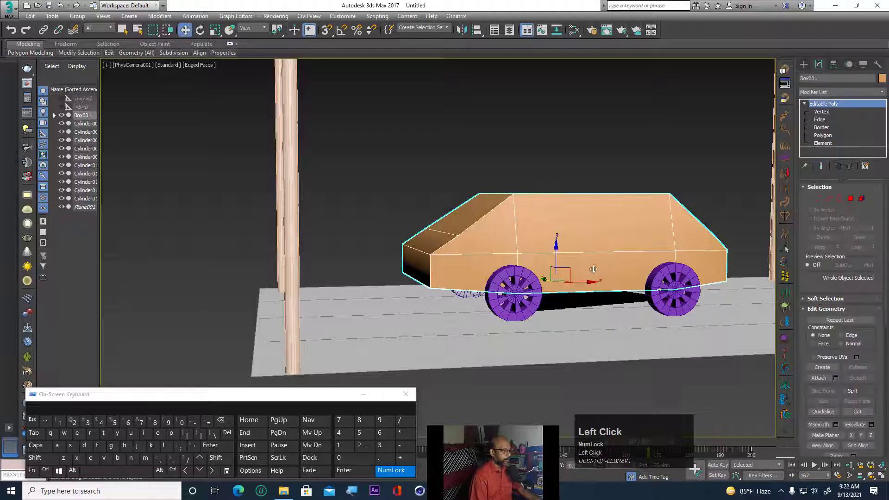
pyautogui.moveTo(589, 281); pyautogui.dragTo(727, 389)
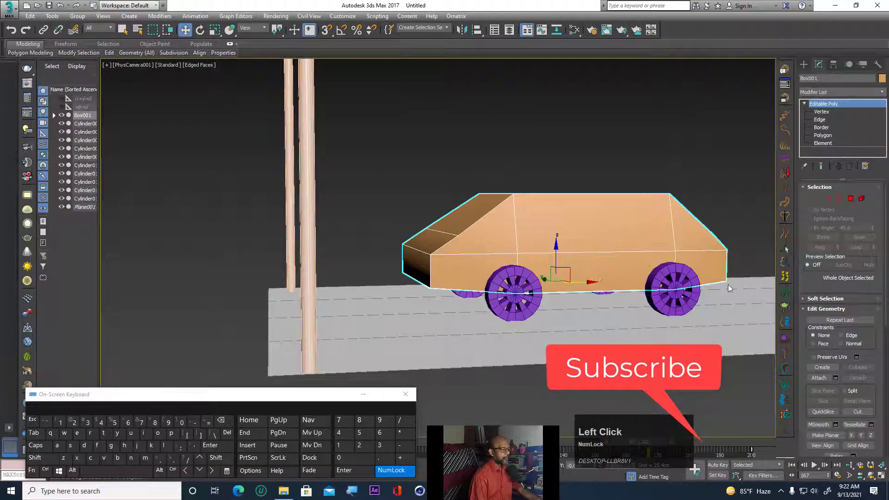